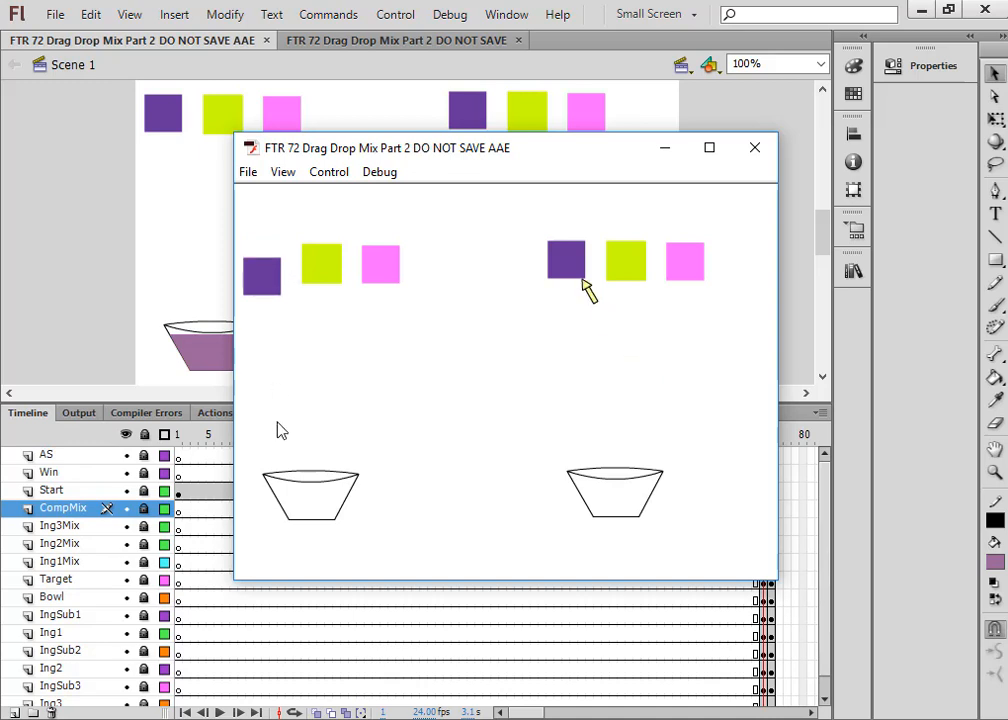
Step: Play the finished game in its preview by dropping the coloured ingredient squares into the bowl, and close the preview
drag(578, 277, 607, 480)
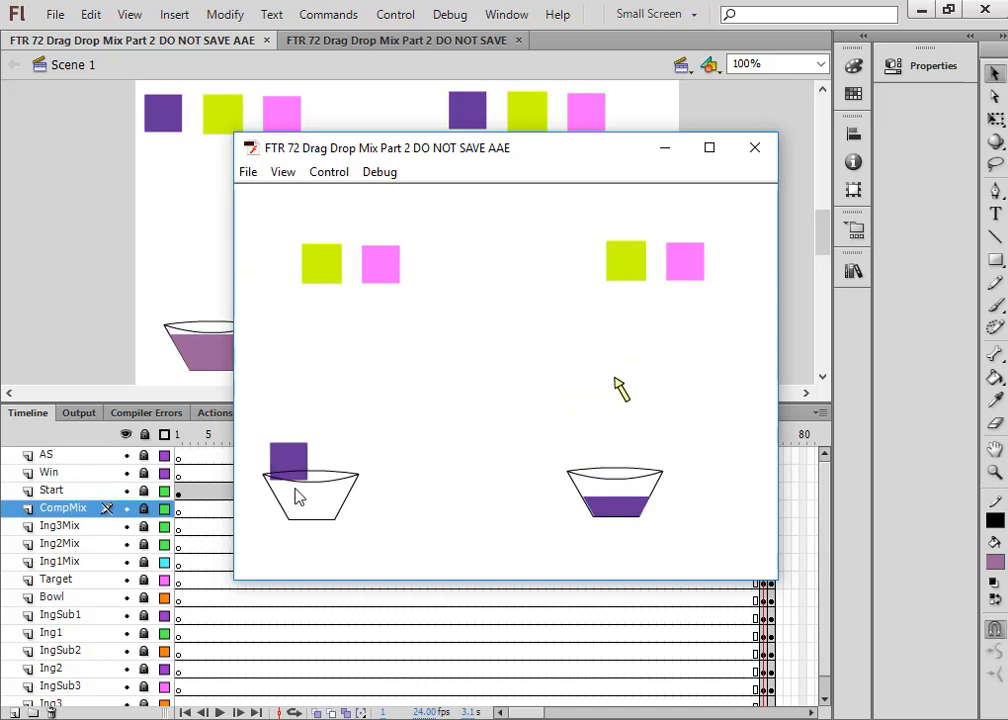
drag(626, 274, 615, 490)
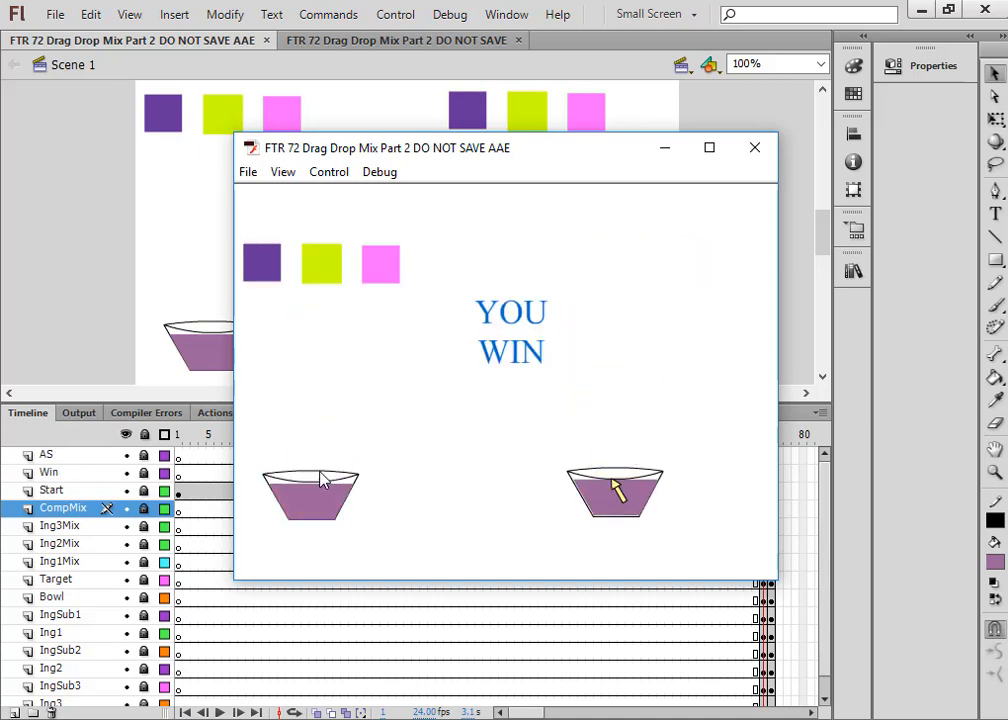
click(755, 147)
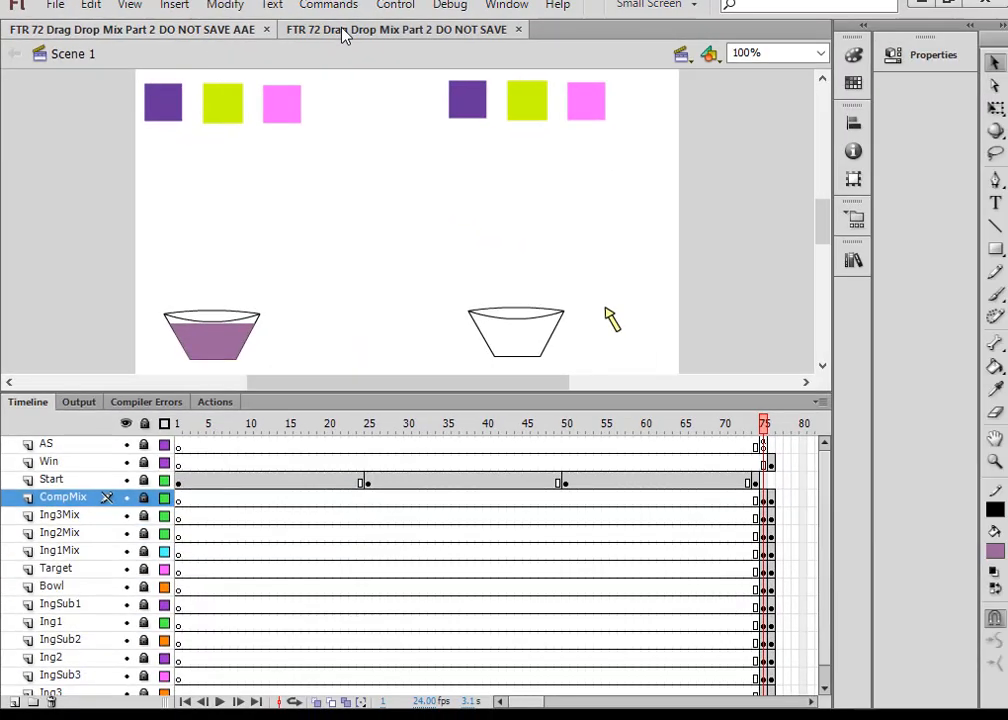
Step: In the document FTR 72 Drag Drop Mix Part 2 DO NOT SAVE, unlock the Bowl, Target, Ing1Mix, Ing2Mix and Ing3Mix layers
click(344, 31)
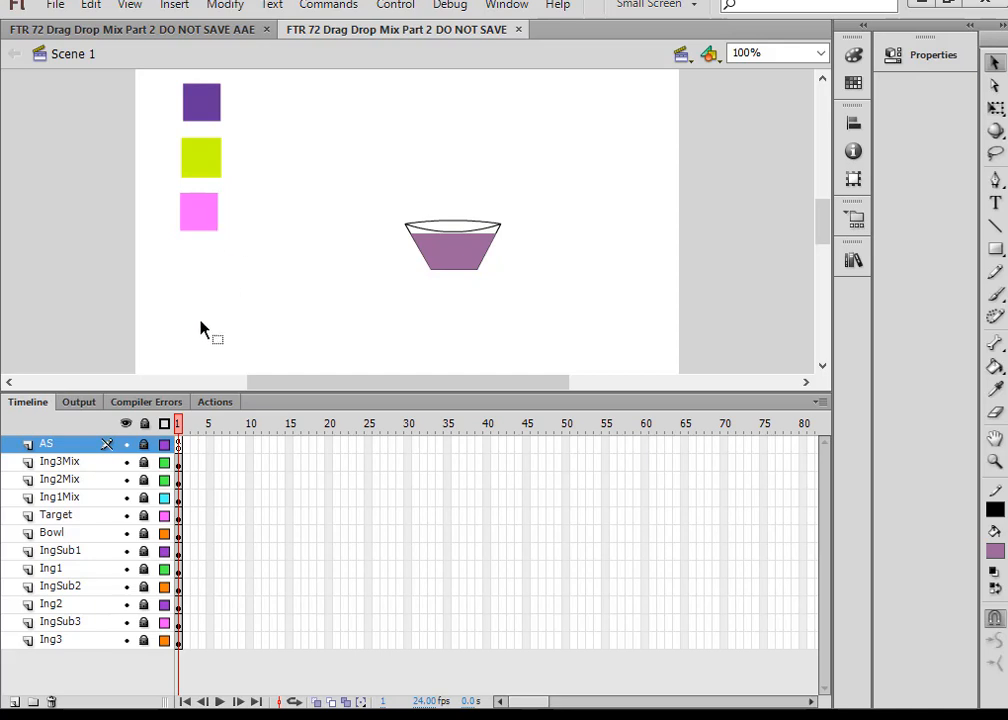
click(143, 536)
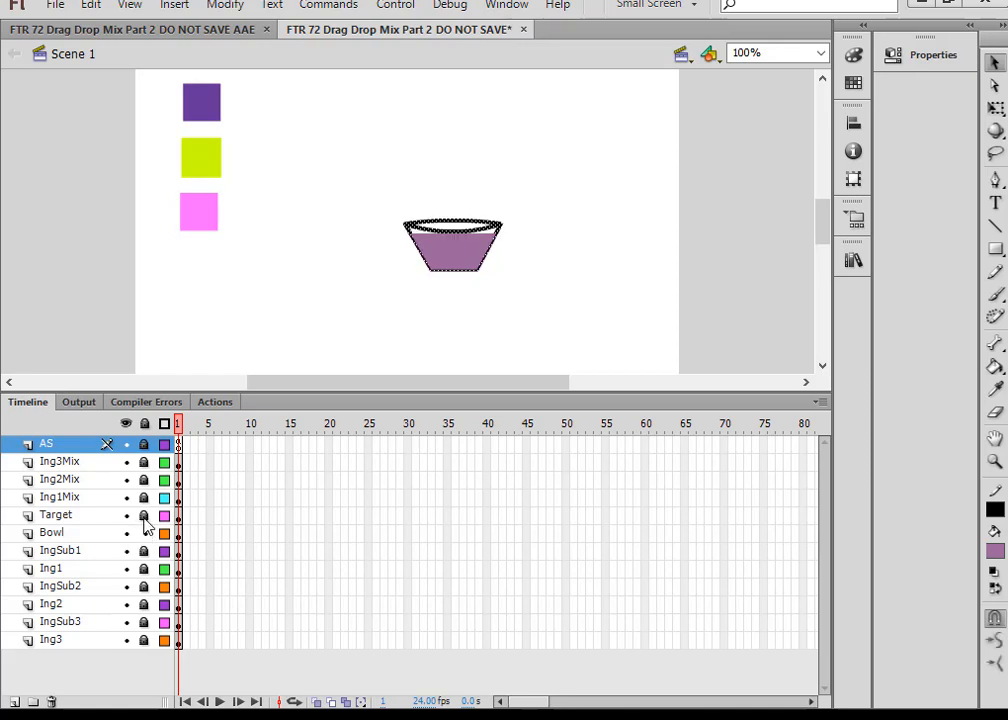
click(143, 517)
click(178, 515)
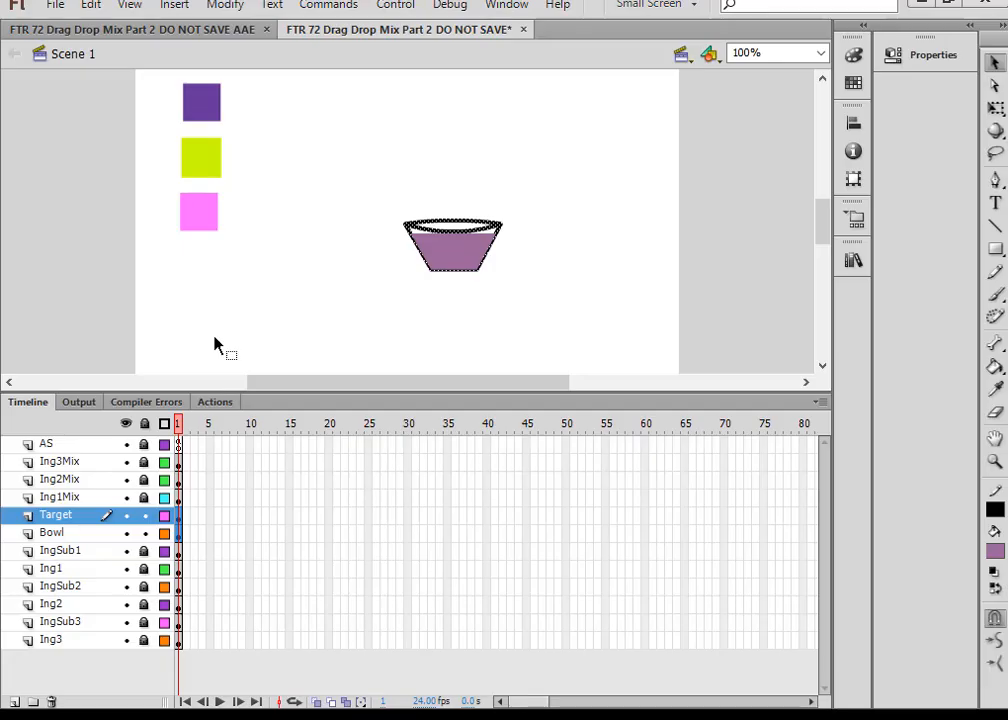
click(143, 497)
click(144, 462)
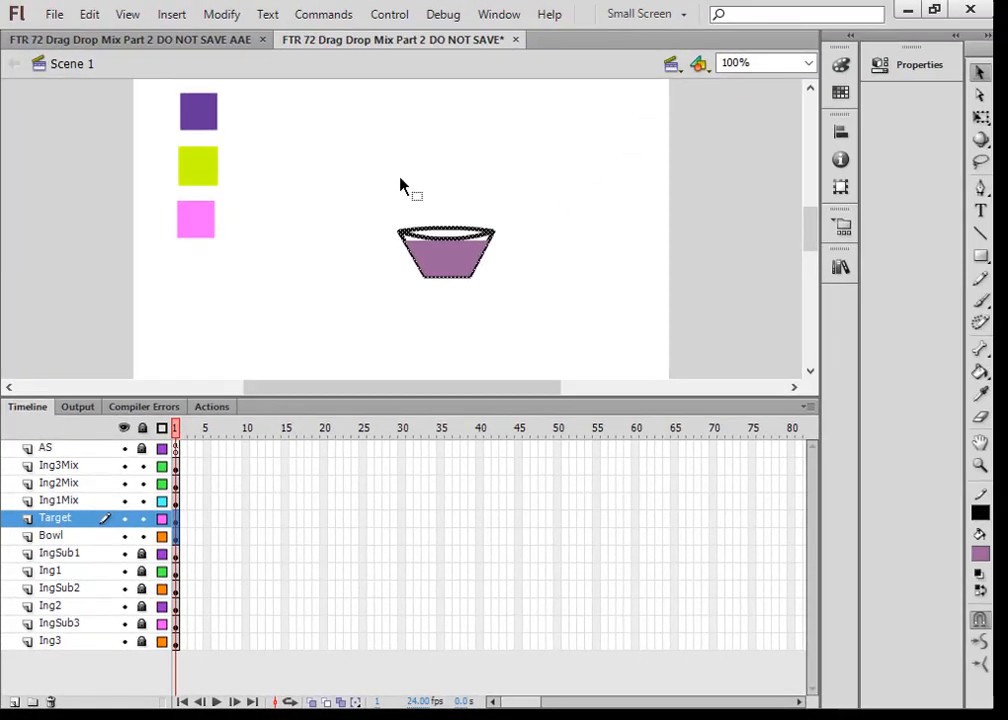
Step: Move the bowl with its target and mix contents to the stage's lower-left area below the squares, and lock all layers
drag(597, 0, 843, 130)
drag(467, 266, 252, 373)
click(250, 368)
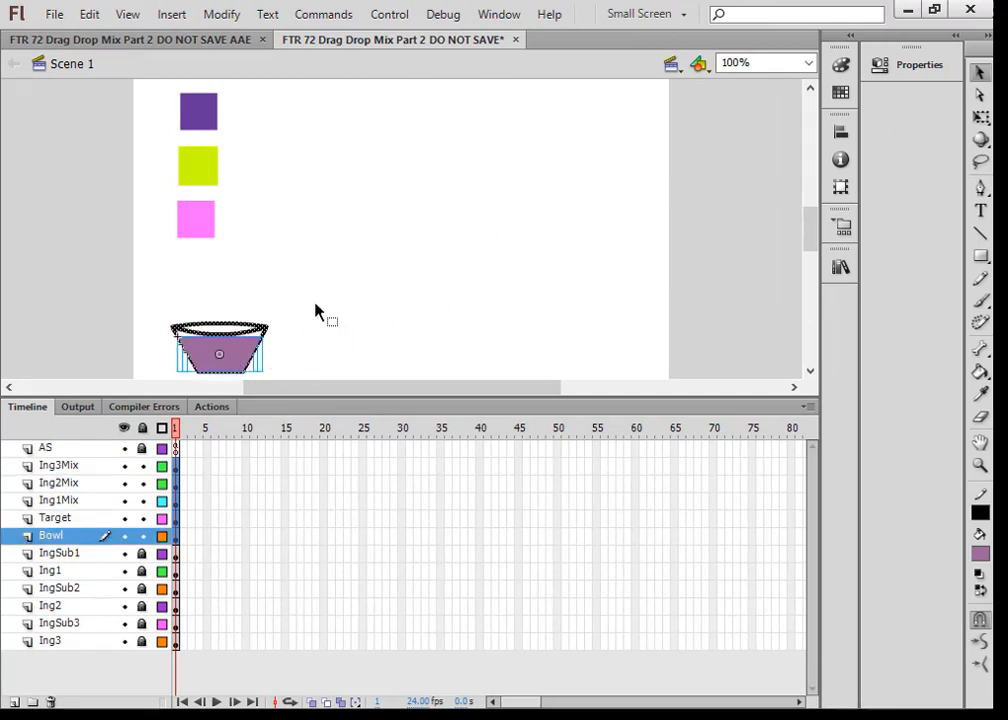
click(141, 448)
click(146, 428)
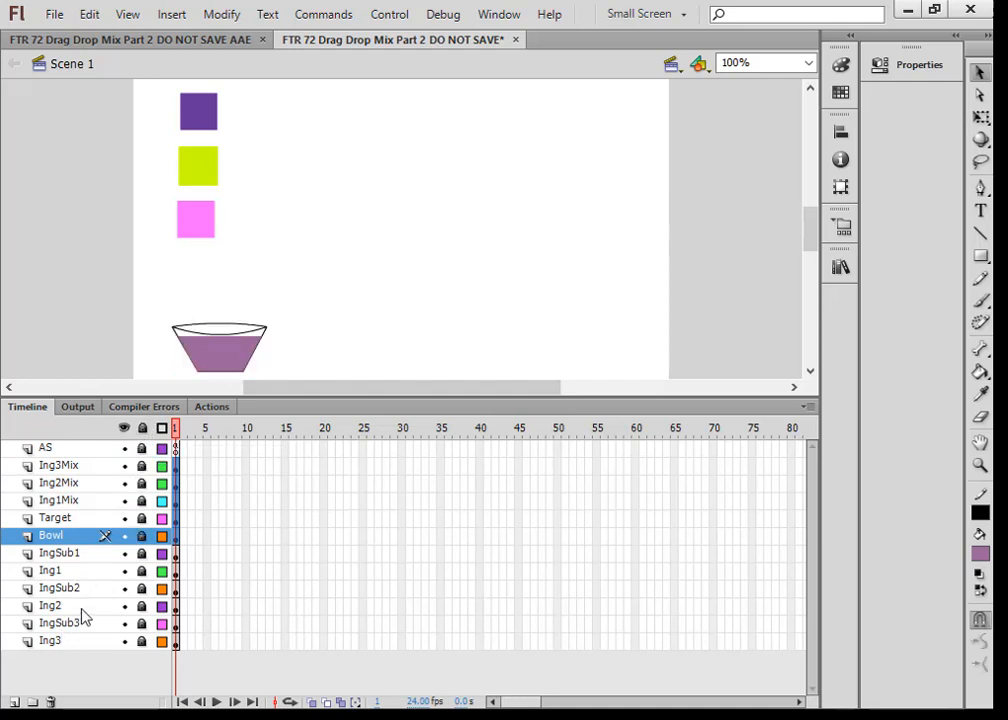
Step: Unlock the IngSub1, Ing1, IngSub2, Ing2, IngSub3 and Ing3 layers
click(141, 553)
click(141, 571)
click(141, 588)
click(141, 606)
click(141, 623)
click(141, 641)
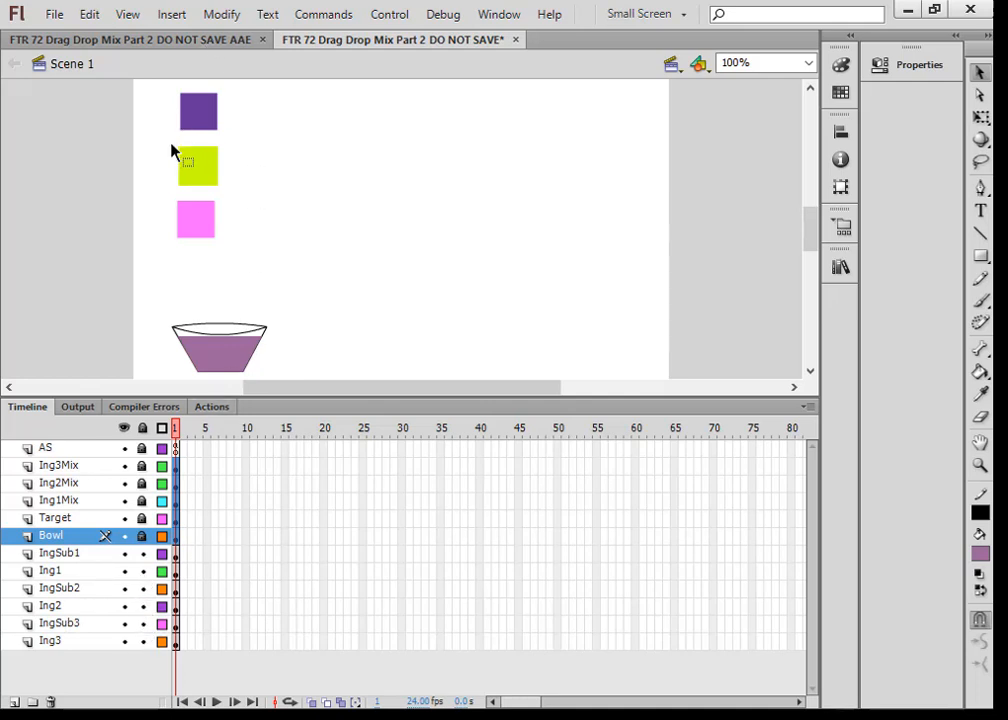
Step: Arrange the green and pink squares with their substitutes in a horizontal row beside the purple square, and lock all layers
drag(164, 141, 261, 117)
drag(165, 195, 308, 131)
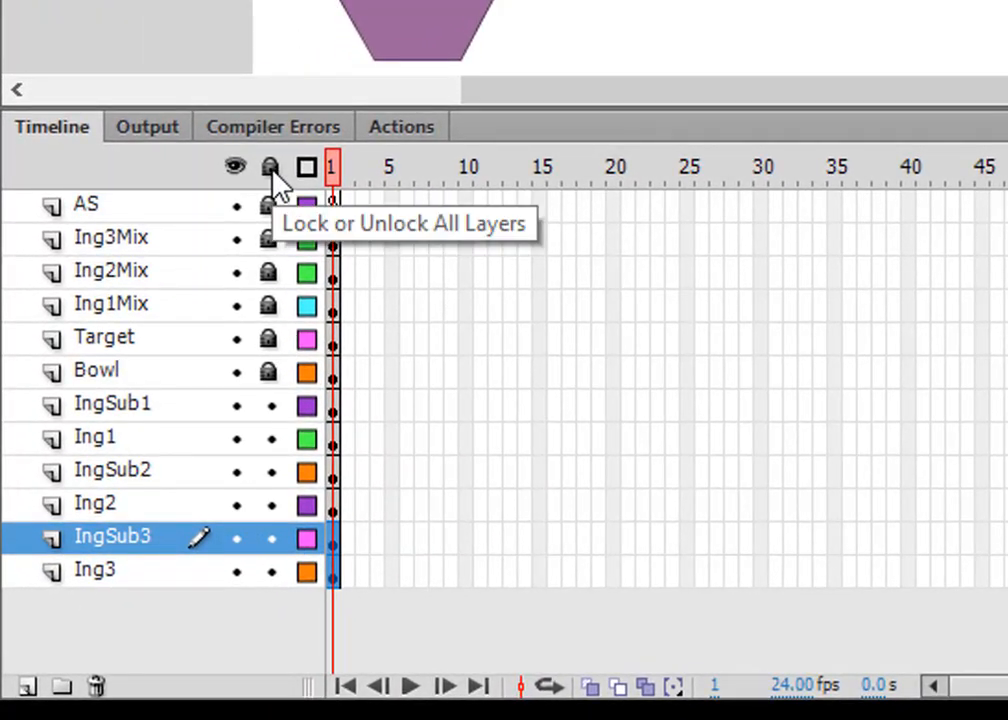
click(269, 168)
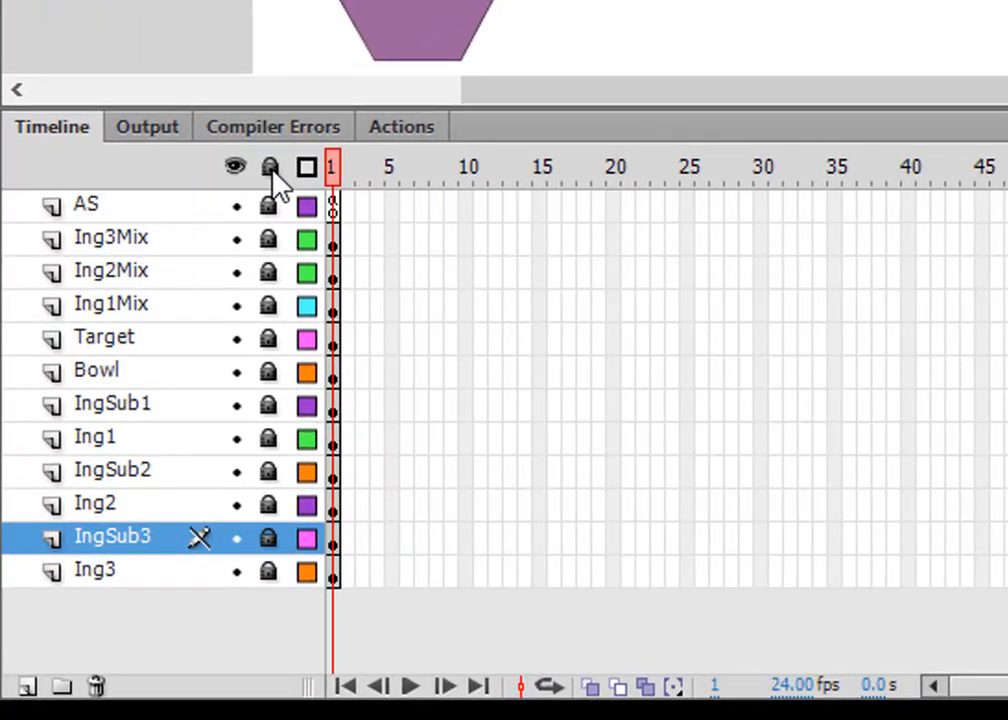
Step: Unlock only the Ing1, Ing2, Ing3 and Bowl layers and copy the three squares and the bowl outline
click(266, 571)
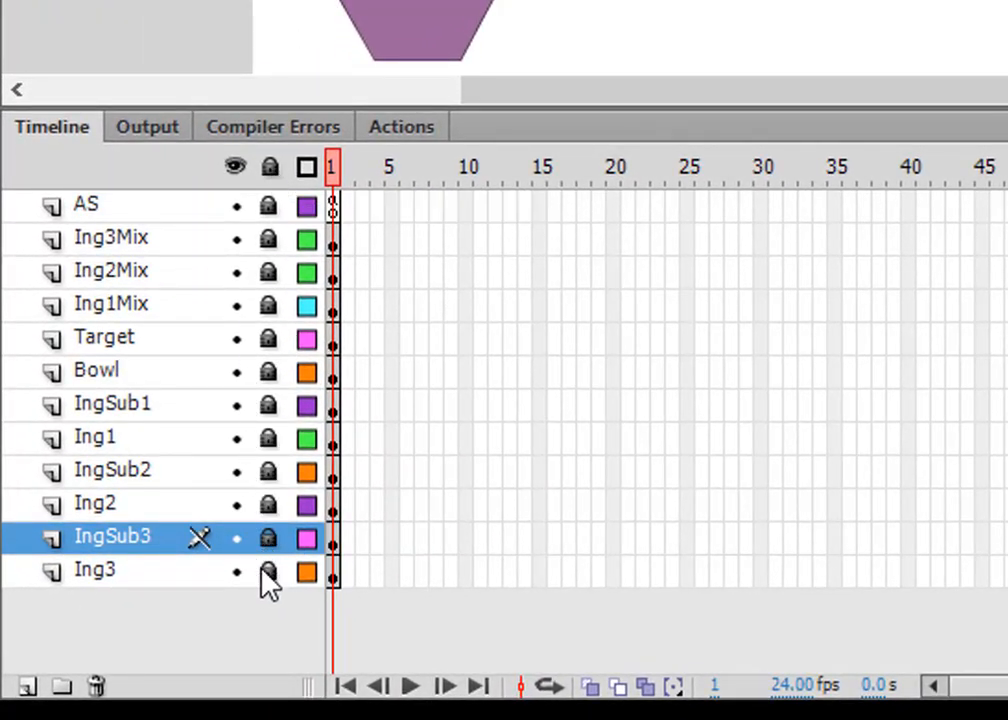
click(270, 505)
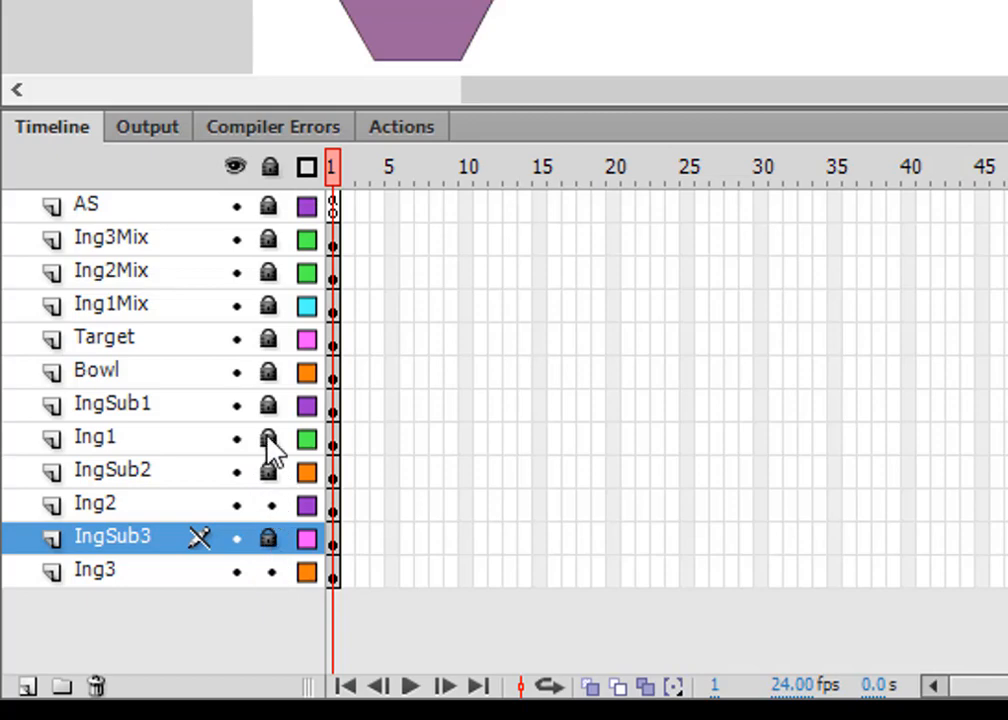
click(270, 440)
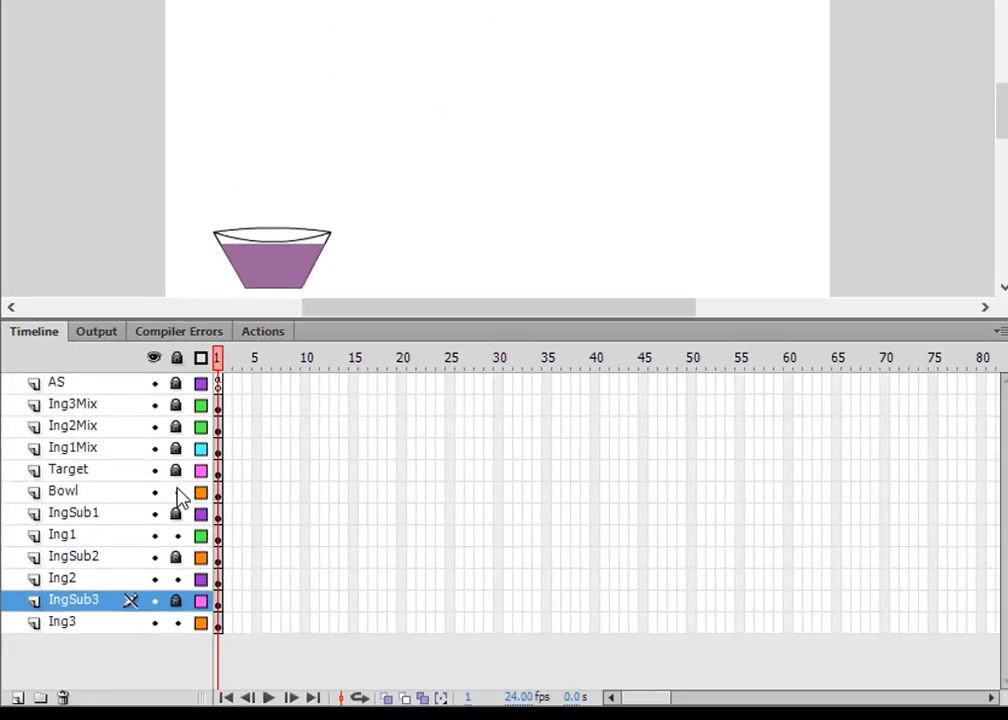
click(177, 491)
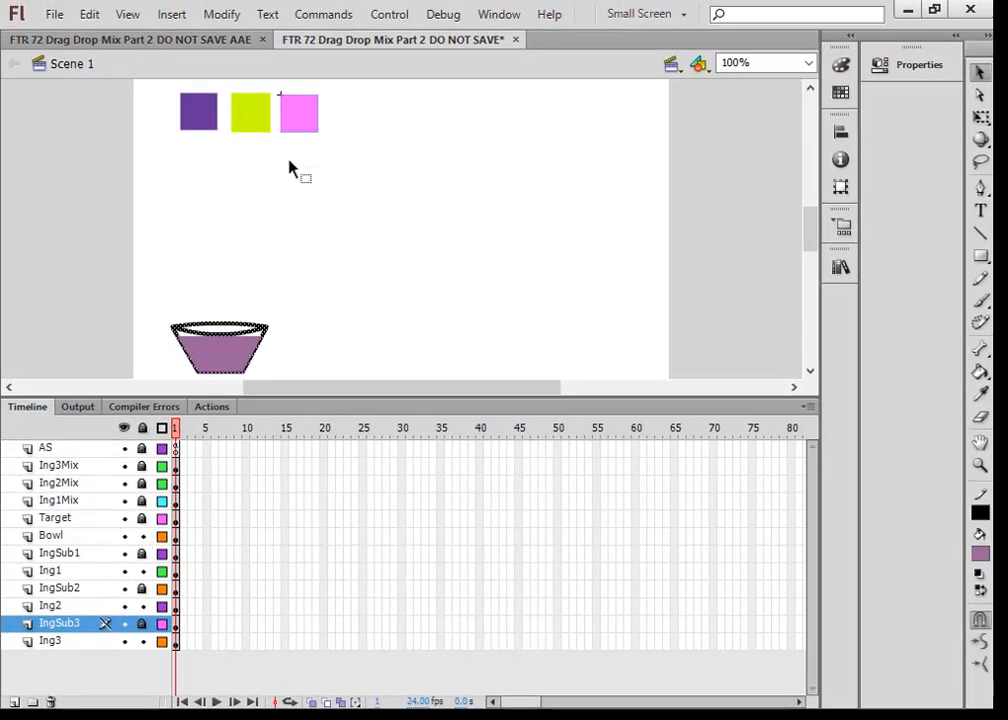
right_click(288, 167)
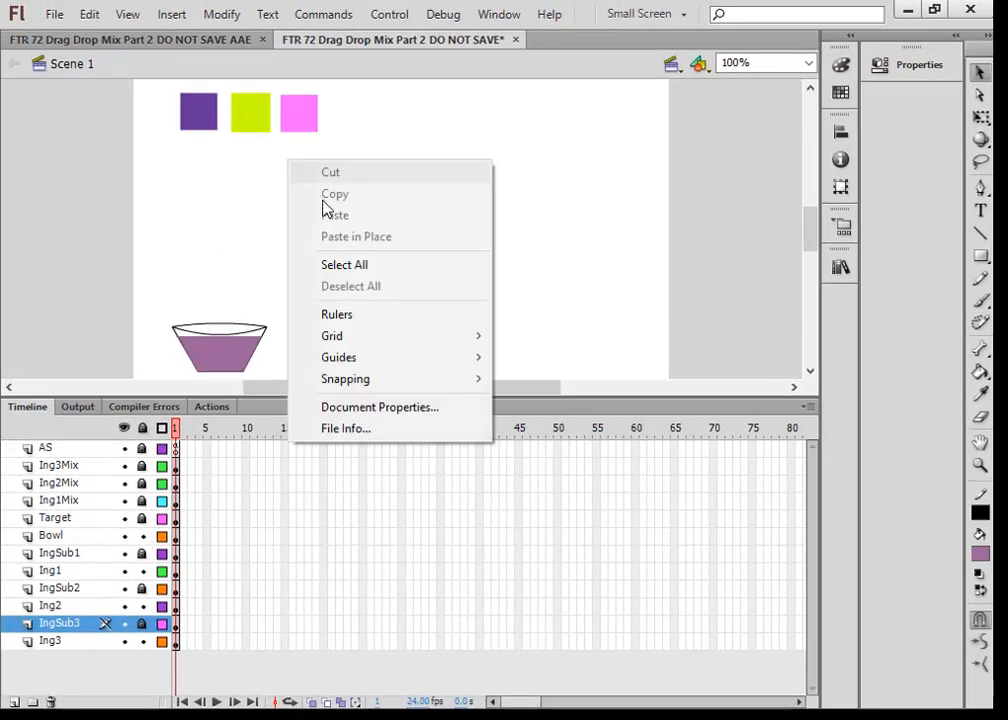
click(355, 266)
right_click(301, 108)
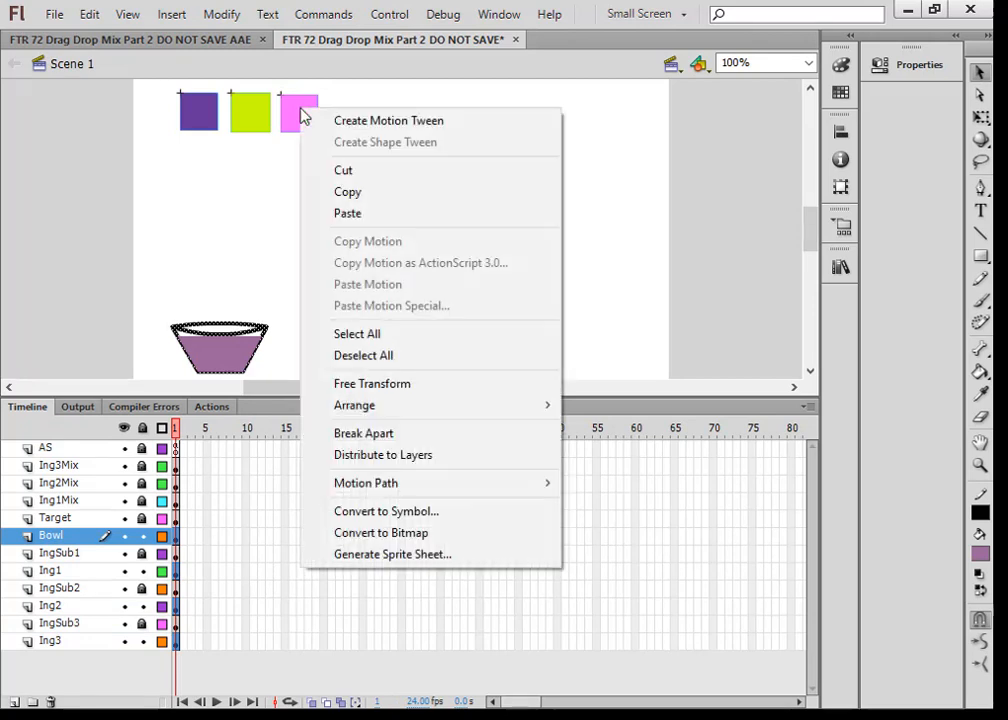
click(348, 192)
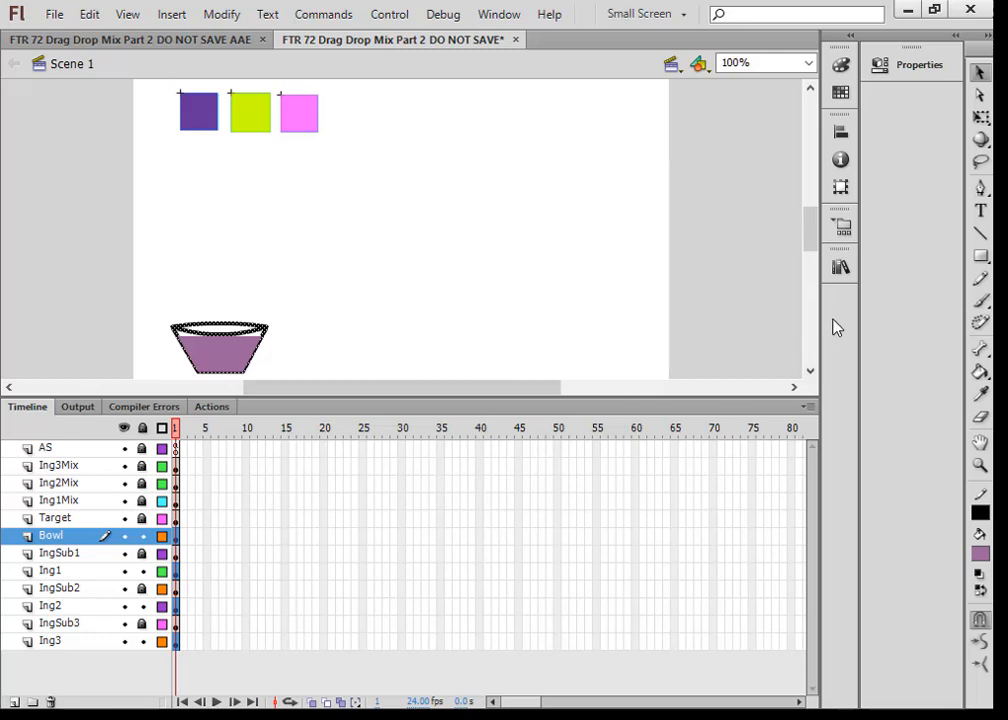
Step: Create a new movie clip symbol named CompMix_mc in the library
click(840, 268)
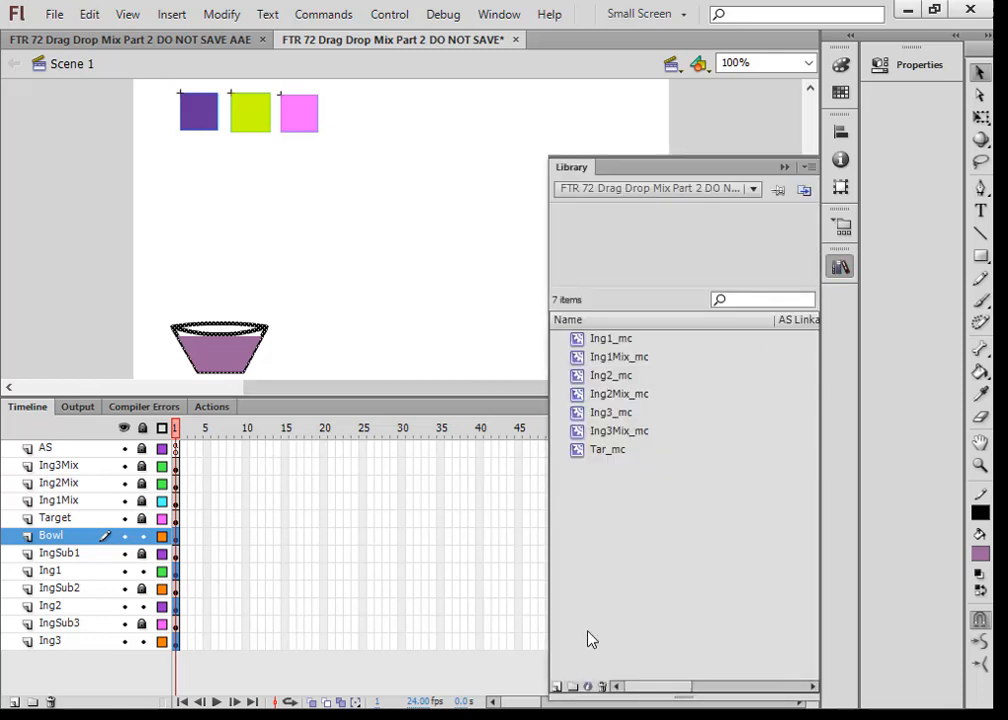
click(557, 687)
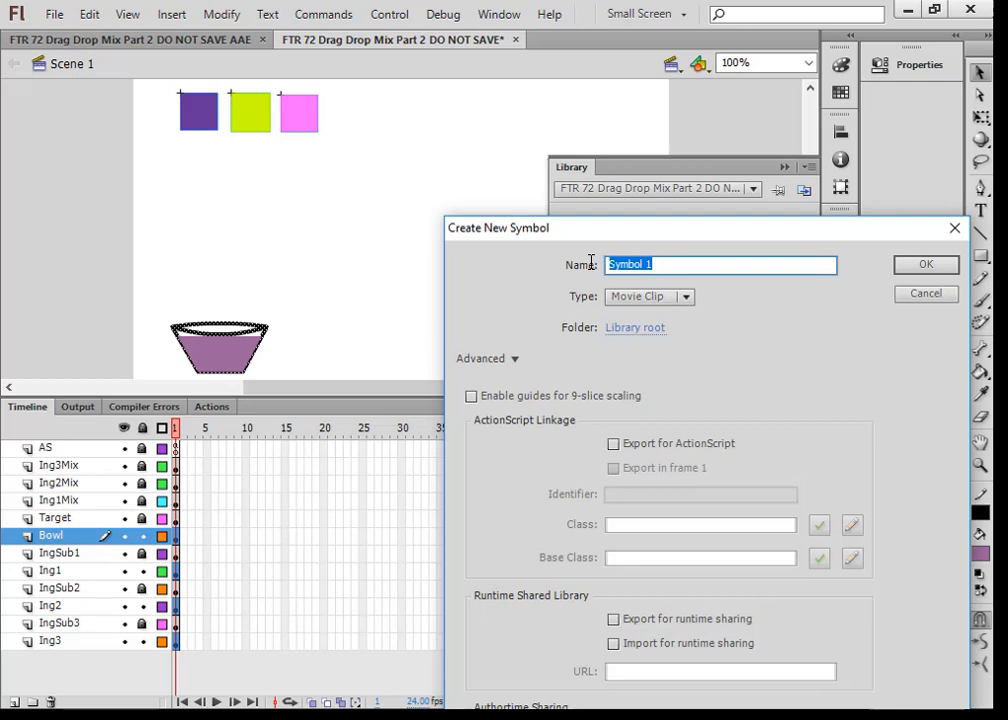
text(CompMix+mc)
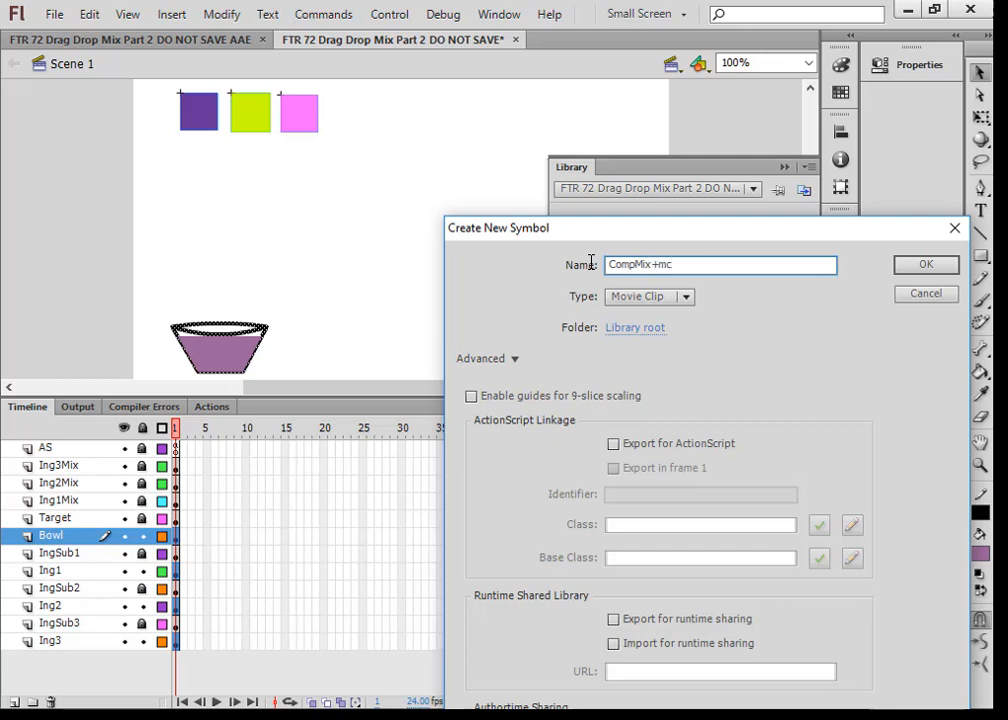
key(BackSpace)
click(931, 267)
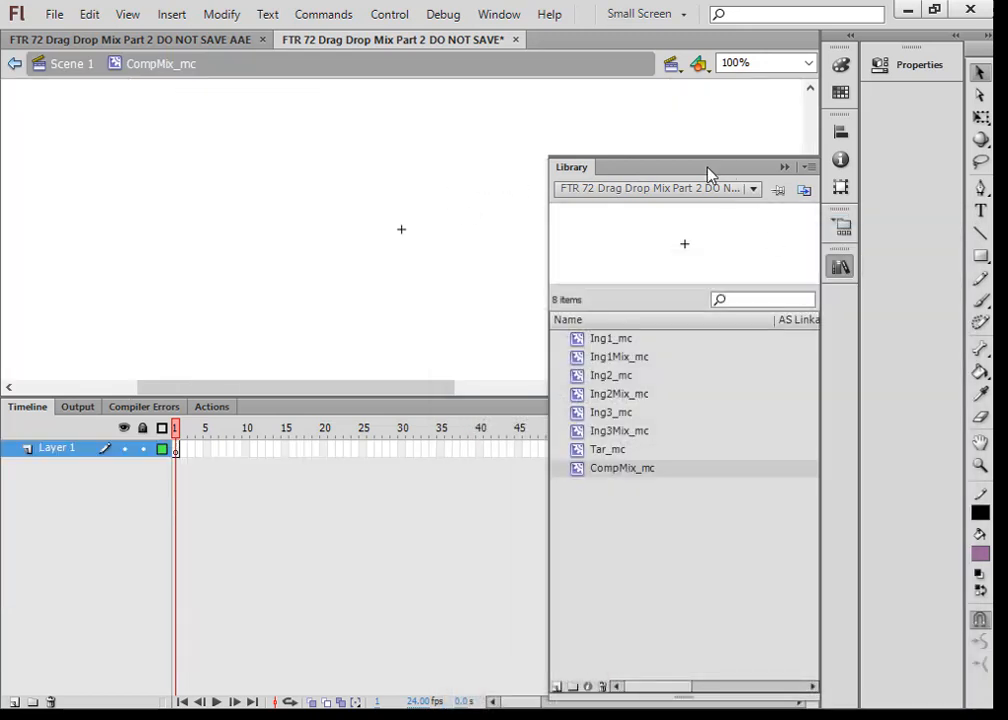
Step: Paste the copied squares and bowl in place inside CompMix_mc, and move them up so the squares sit above the registration point
right_click(371, 169)
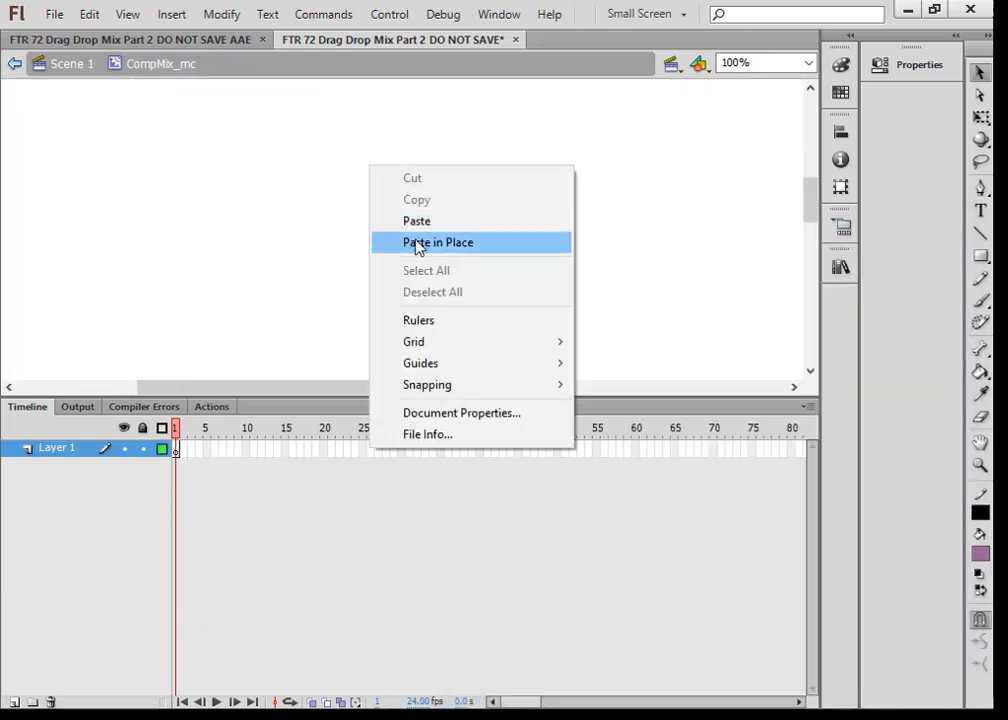
click(418, 243)
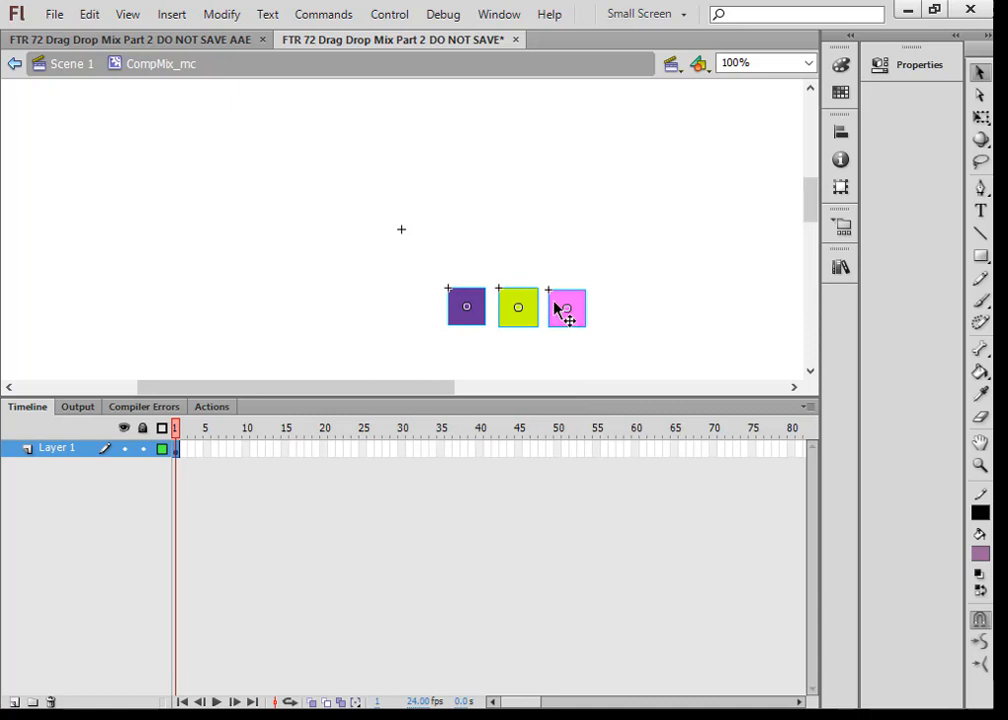
drag(554, 305, 441, 122)
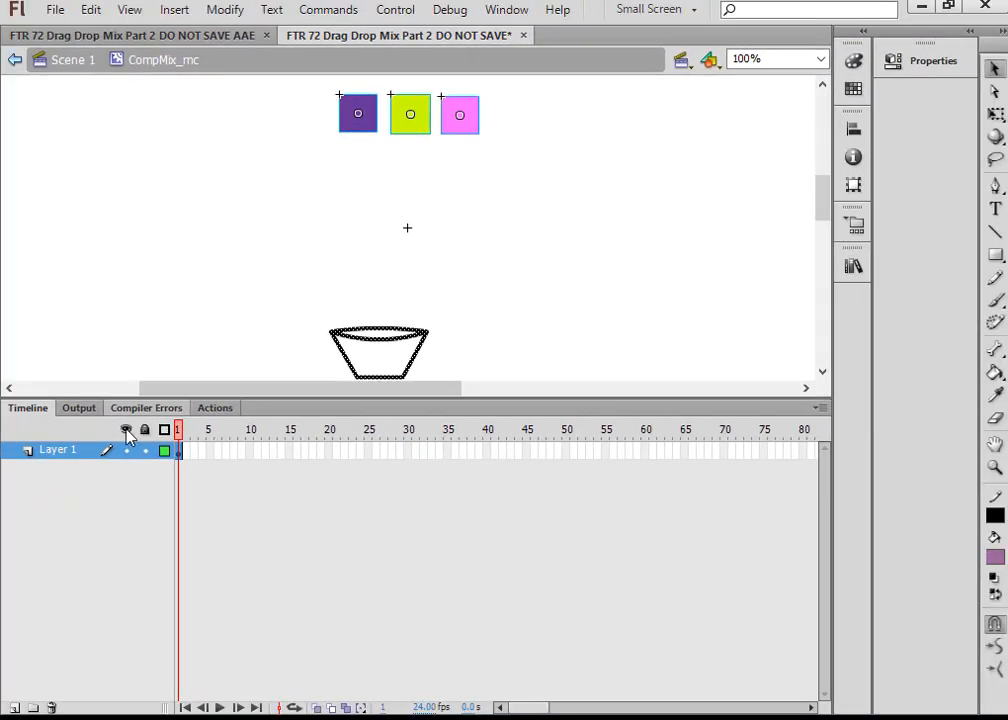
Step: Rename the clip's only layer as Bowl and add three new layers above it
double_click(60, 452)
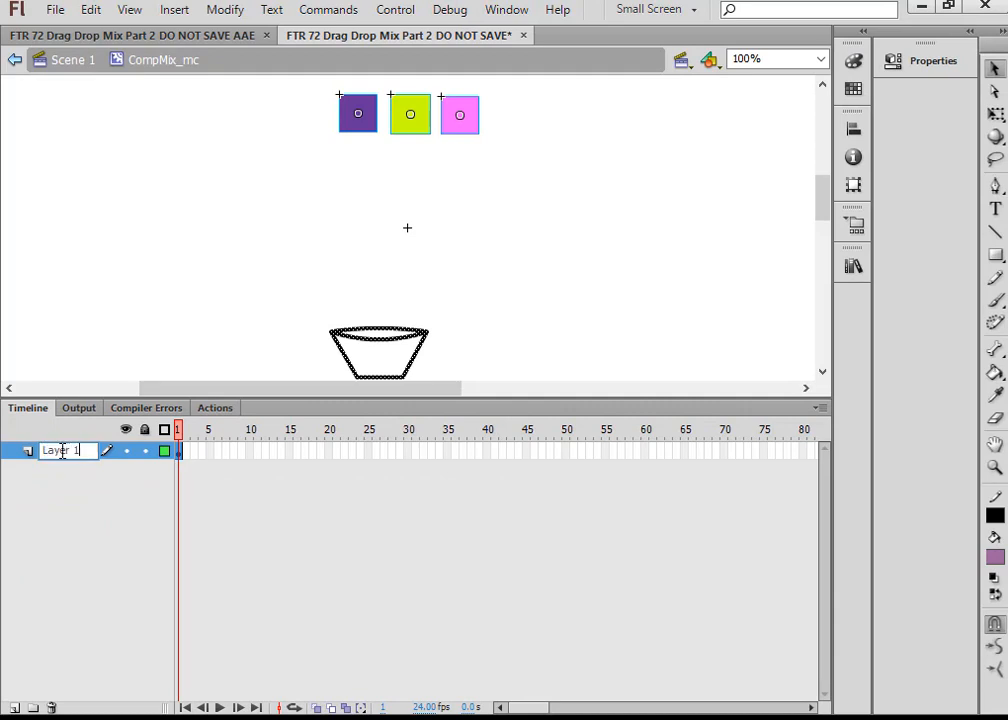
text(Bowl)
click(95, 316)
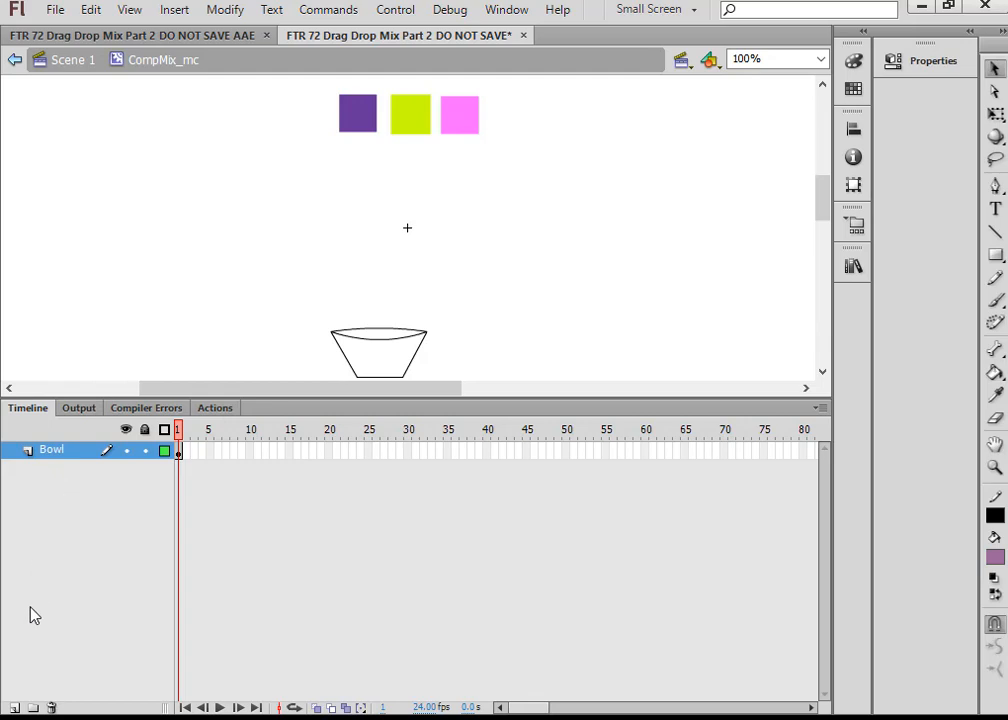
click(15, 708)
click(15, 708)
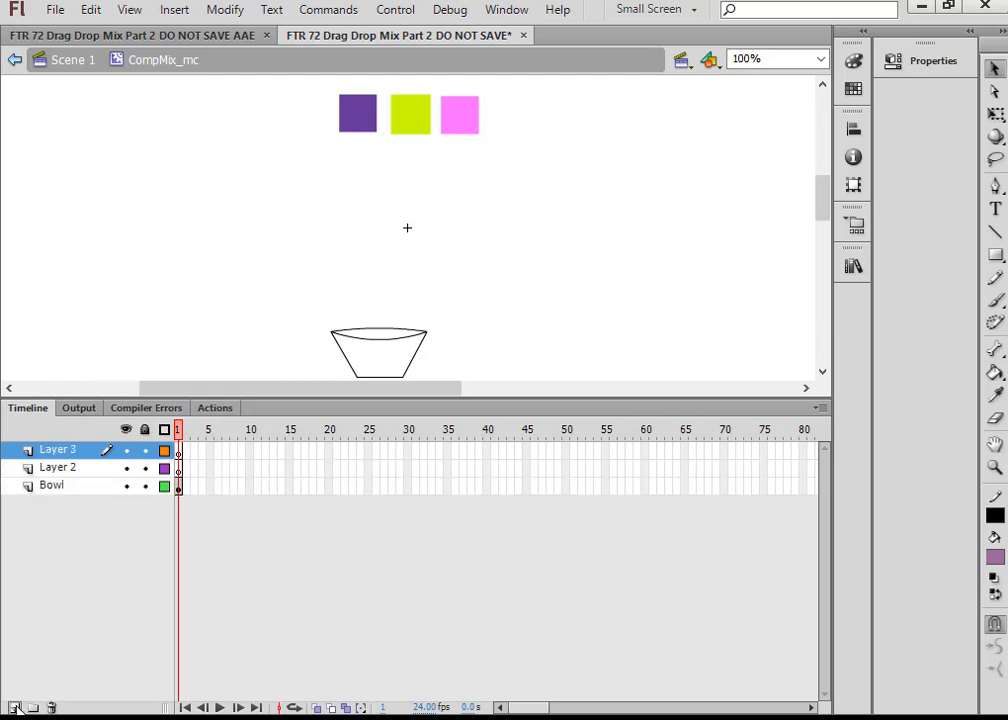
click(15, 708)
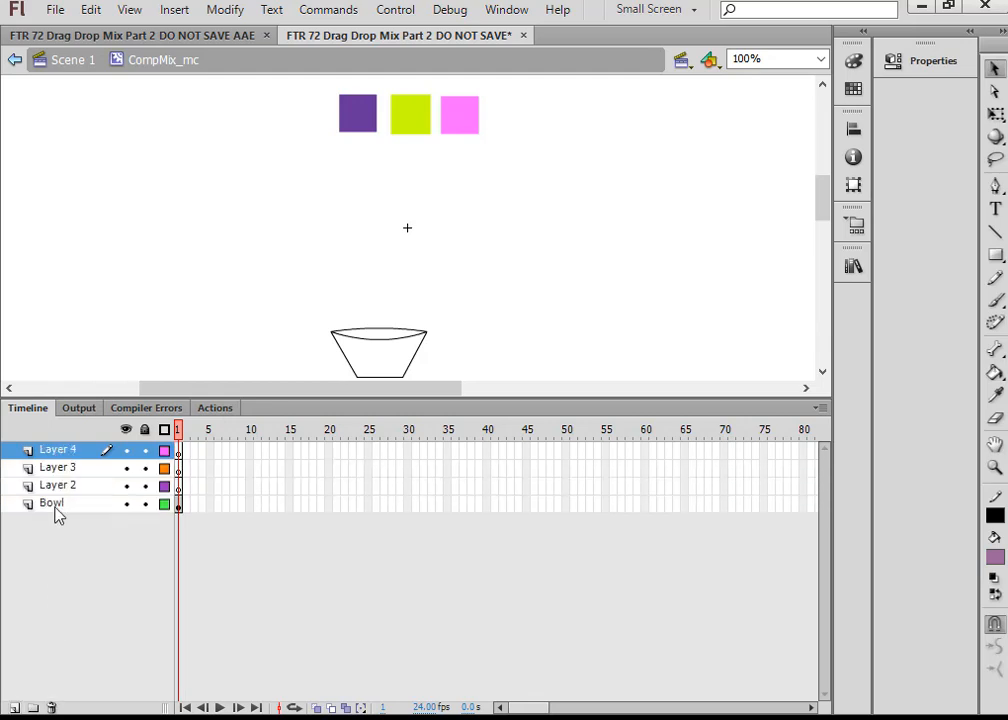
Step: Rename the three new layers above Bowl, in order from the uppermost down, as Ing1, Ing2 and Ing3
double_click(62, 451)
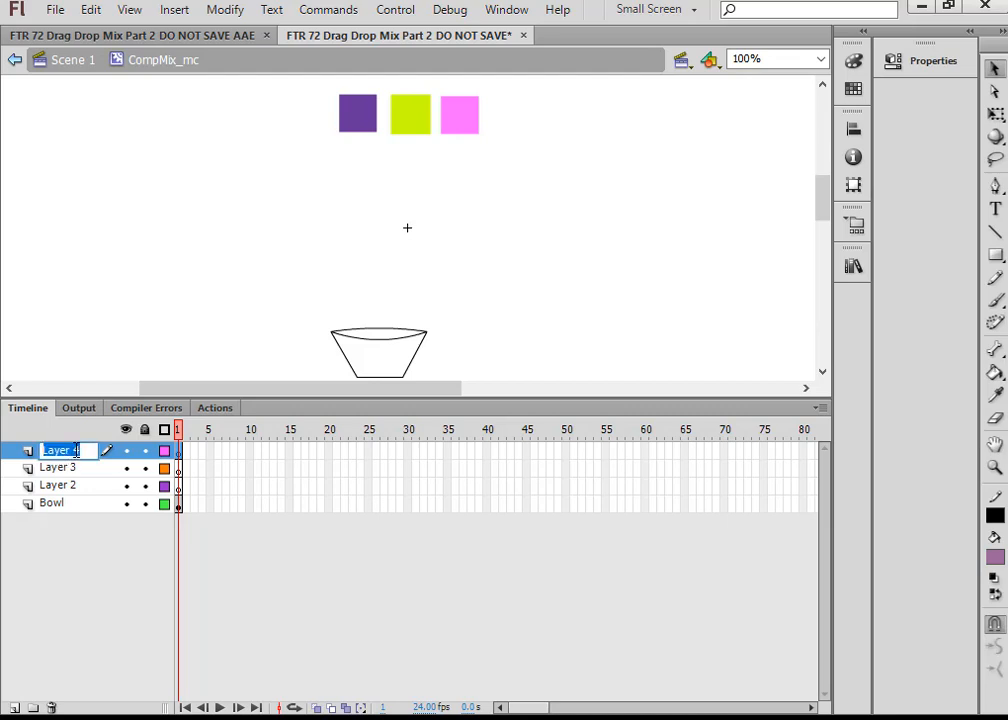
text(l)
text(ng1)
click(54, 468)
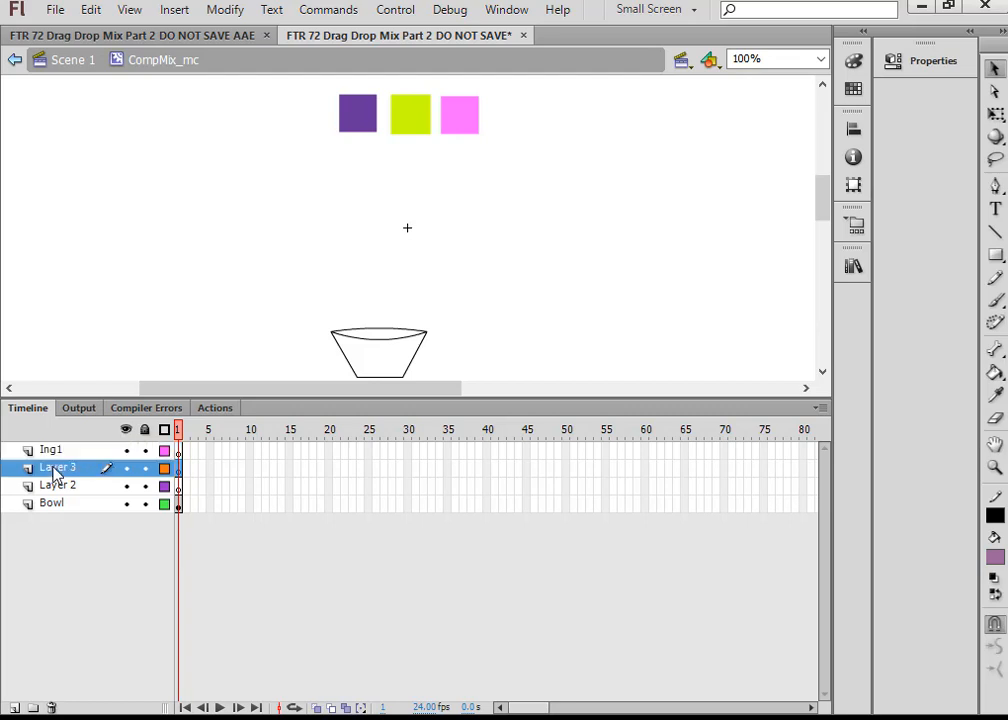
double_click(60, 468)
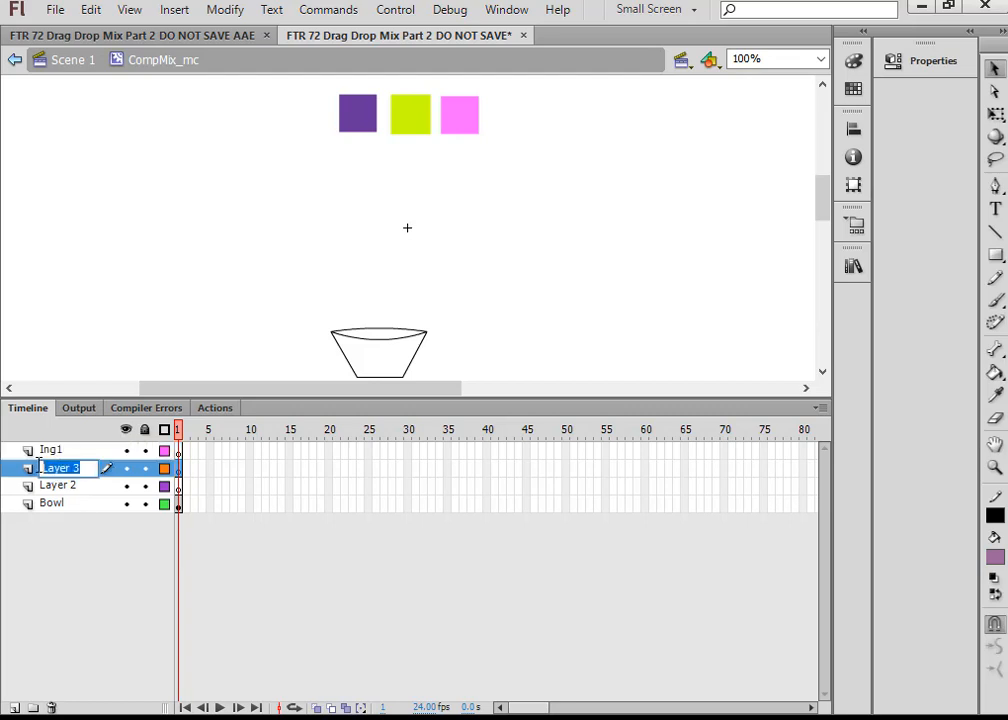
text(Ing2)
double_click(45, 486)
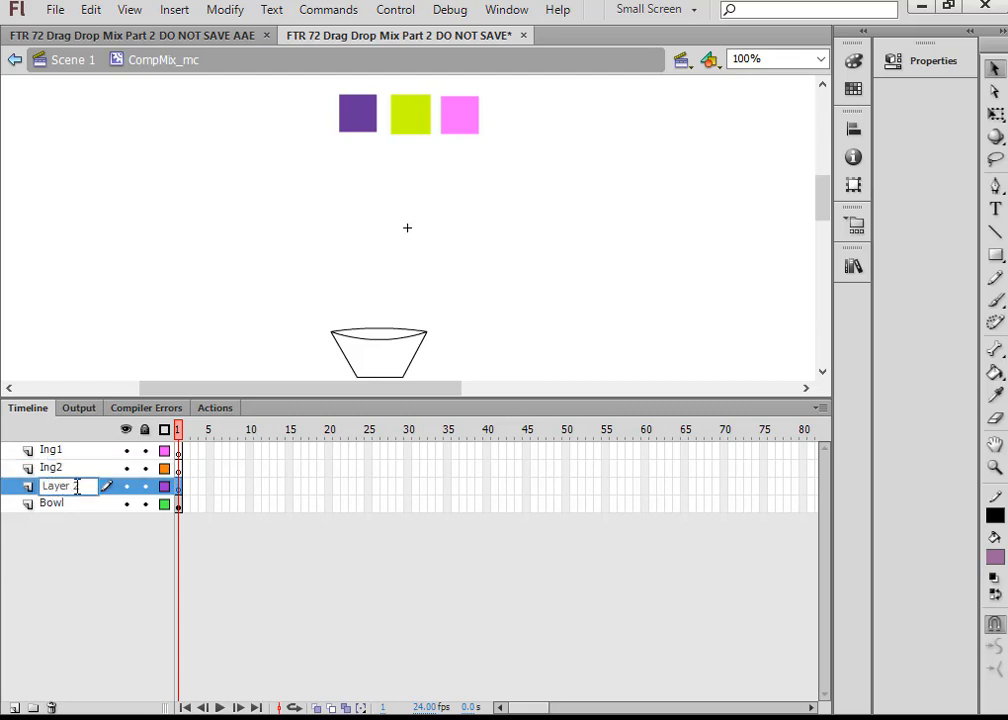
drag(84, 486, 31, 481)
text(Ing3)
key(Return)
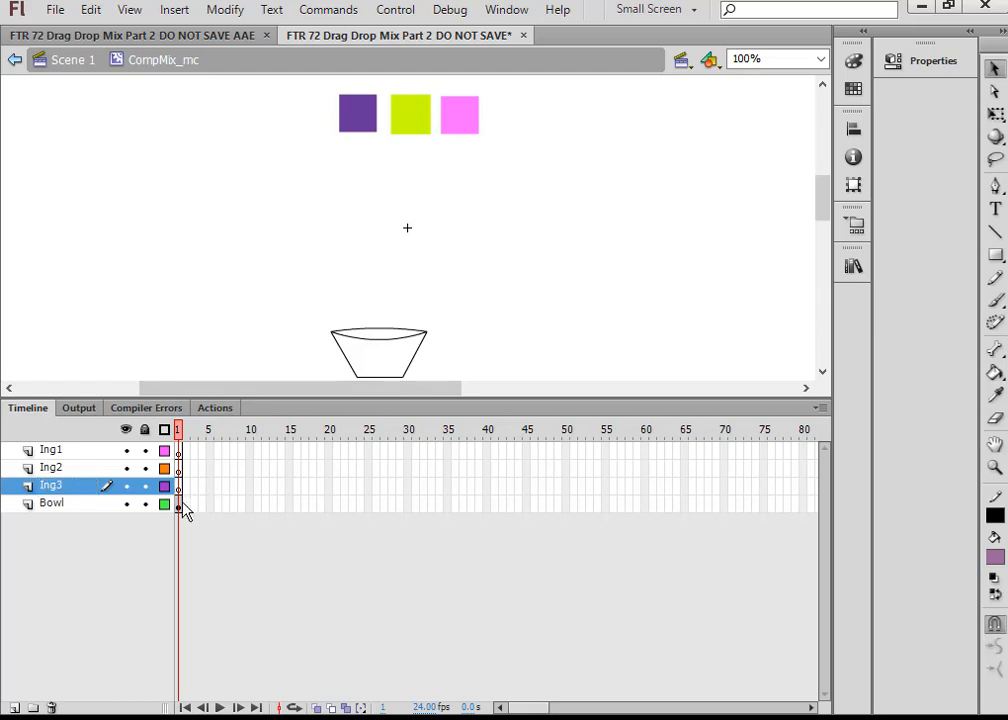
Step: Move the purple square from the Bowl layer to the Ing1 layer, keeping it in the same place
drag(181, 505, 181, 452)
click(270, 276)
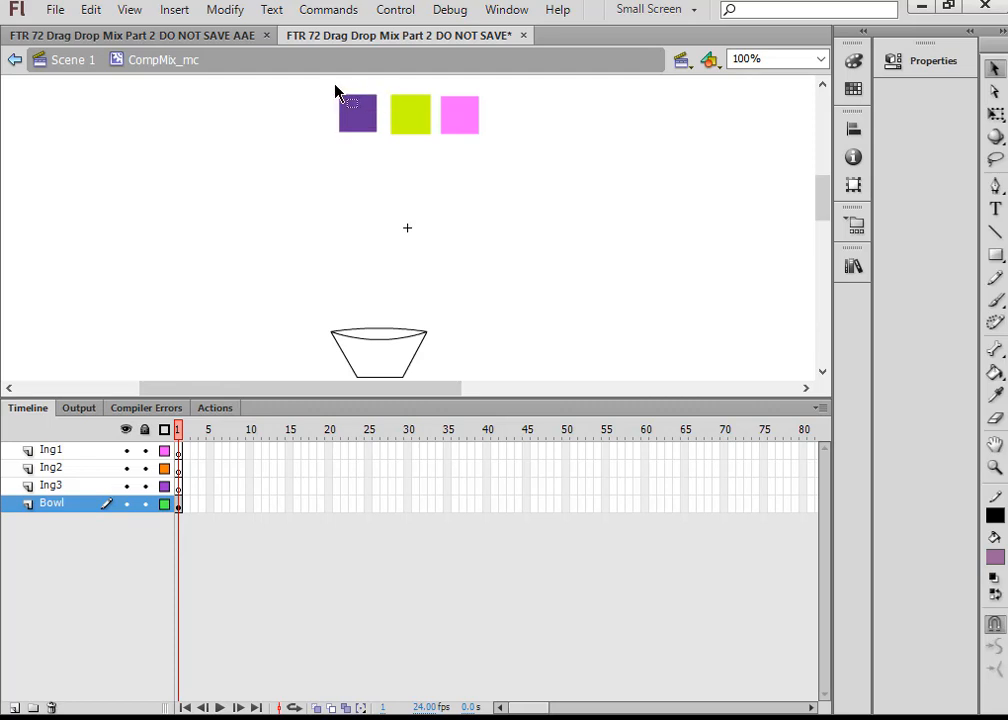
drag(336, 92, 377, 145)
right_click(369, 131)
click(424, 66)
drag(180, 451, 247, 211)
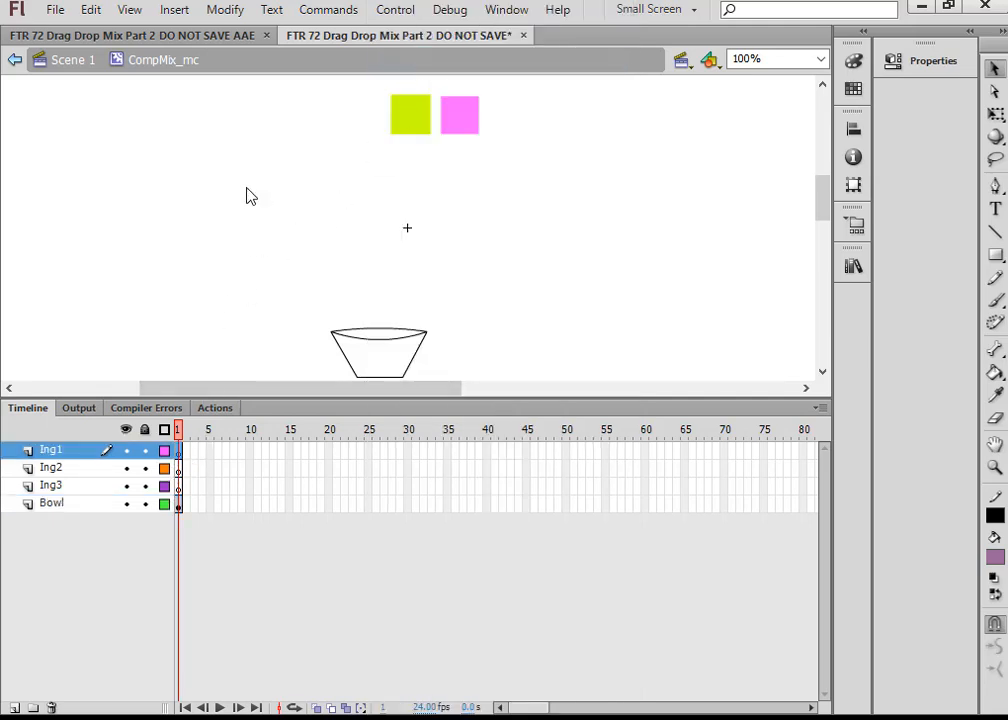
right_click(247, 190)
click(299, 266)
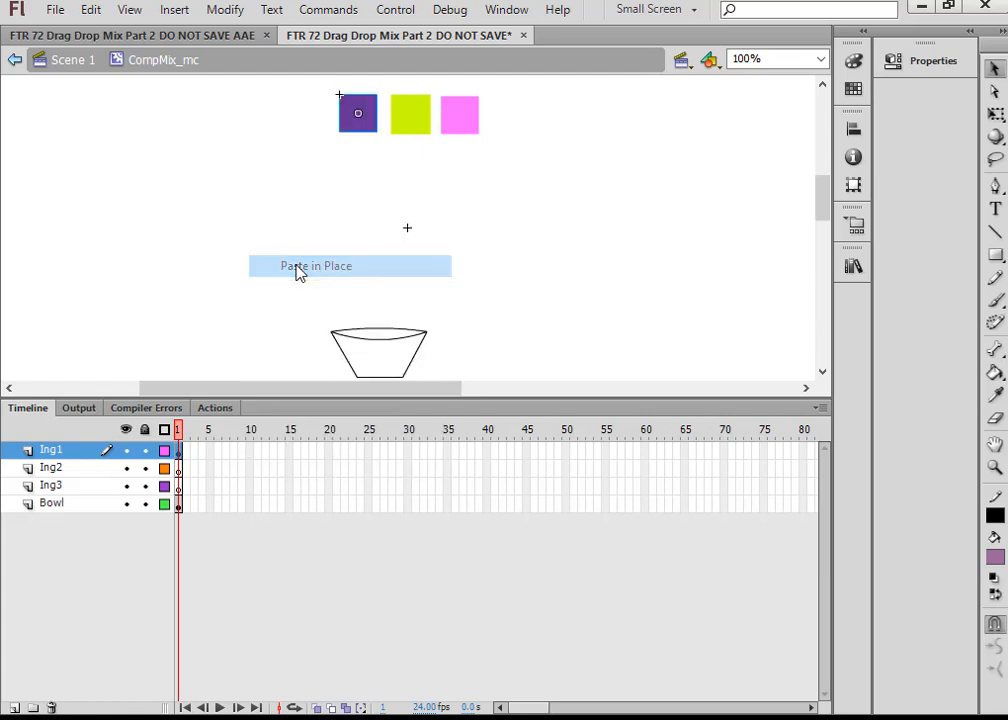
Step: Move the lime green square from the Bowl layer to the Ing2 layer, keeping it in the same place
click(406, 113)
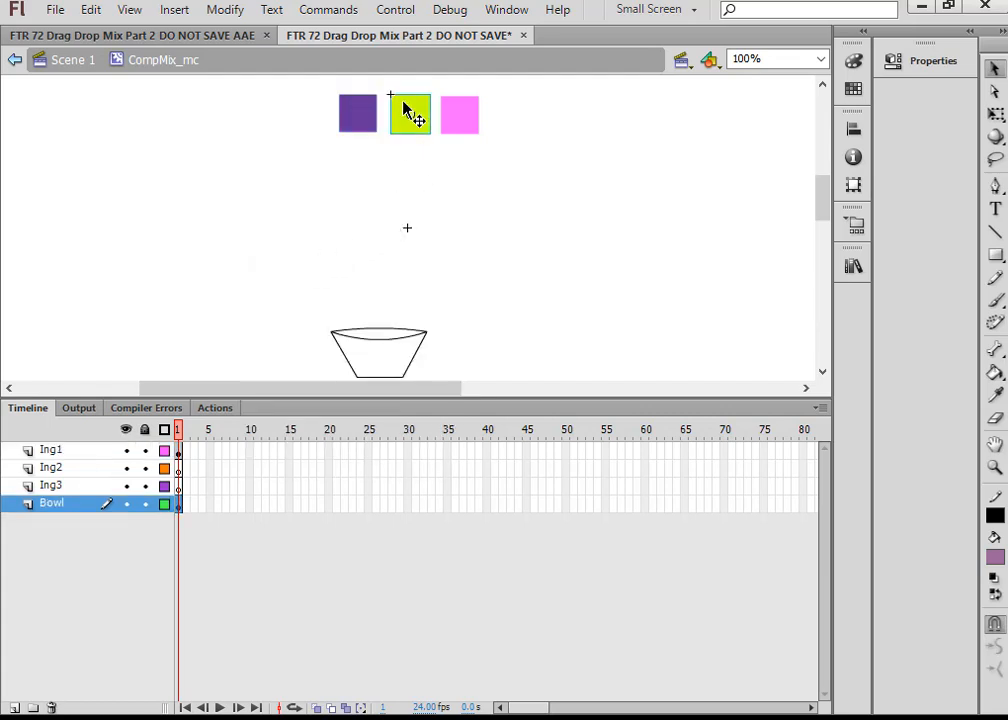
right_click(404, 104)
click(449, 60)
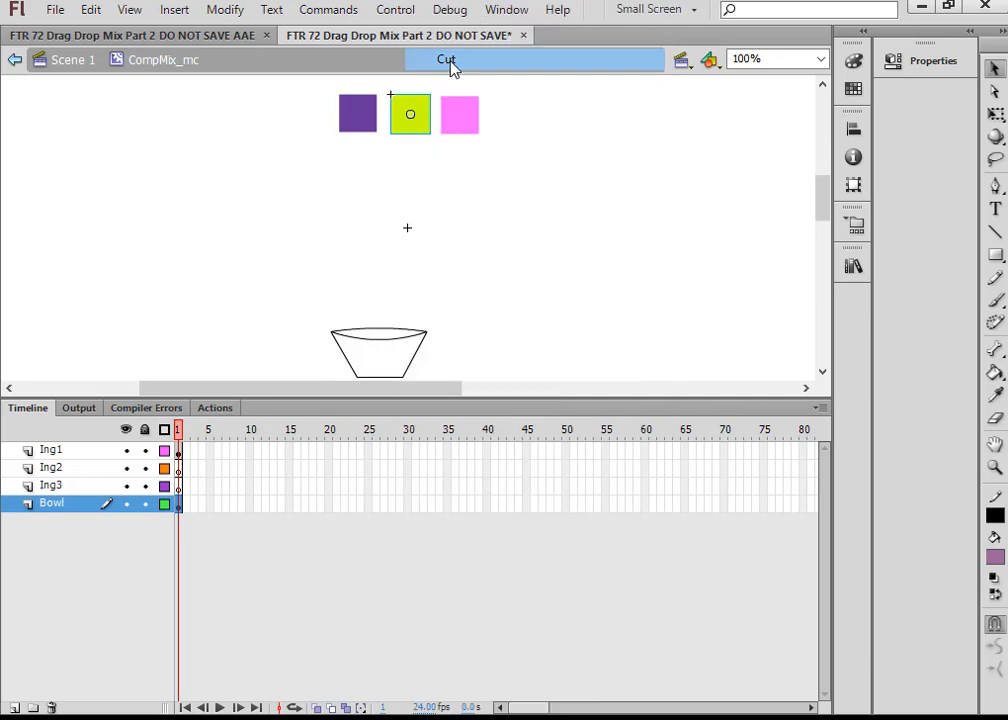
click(183, 468)
right_click(372, 203)
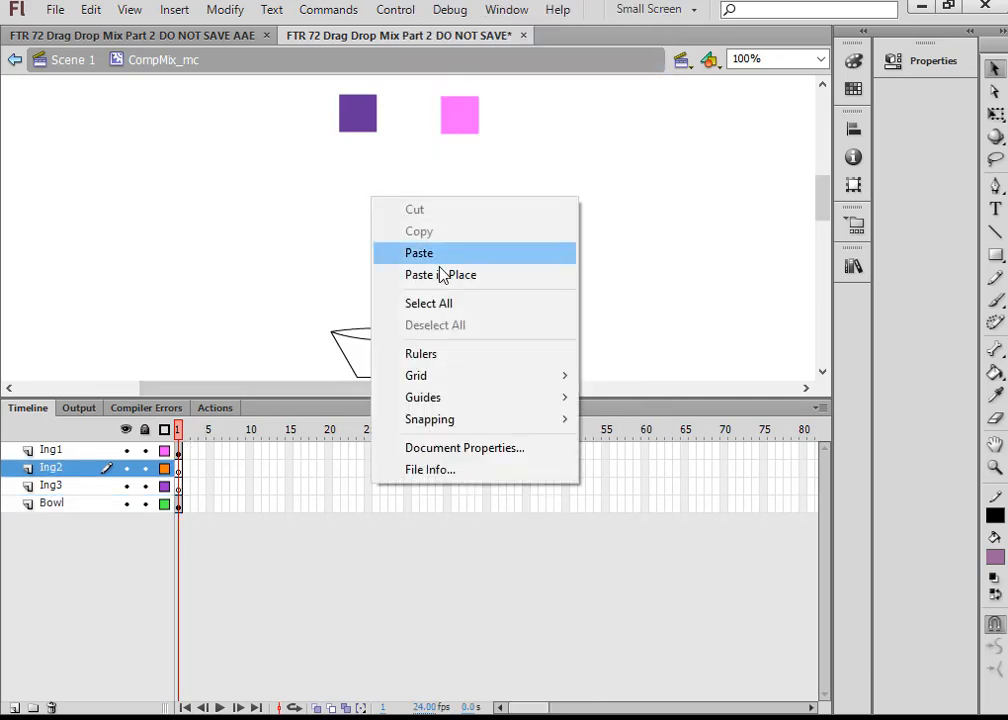
click(444, 277)
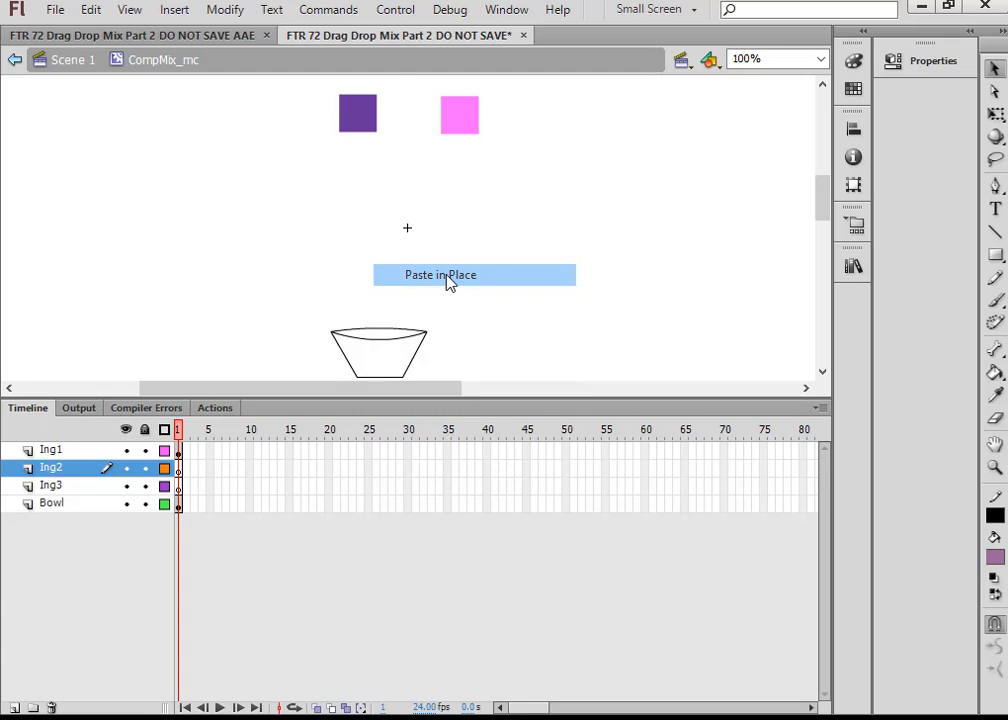
Step: Move the pink square from the Bowl layer to the Ing3 layer, keeping it in the same place
click(467, 131)
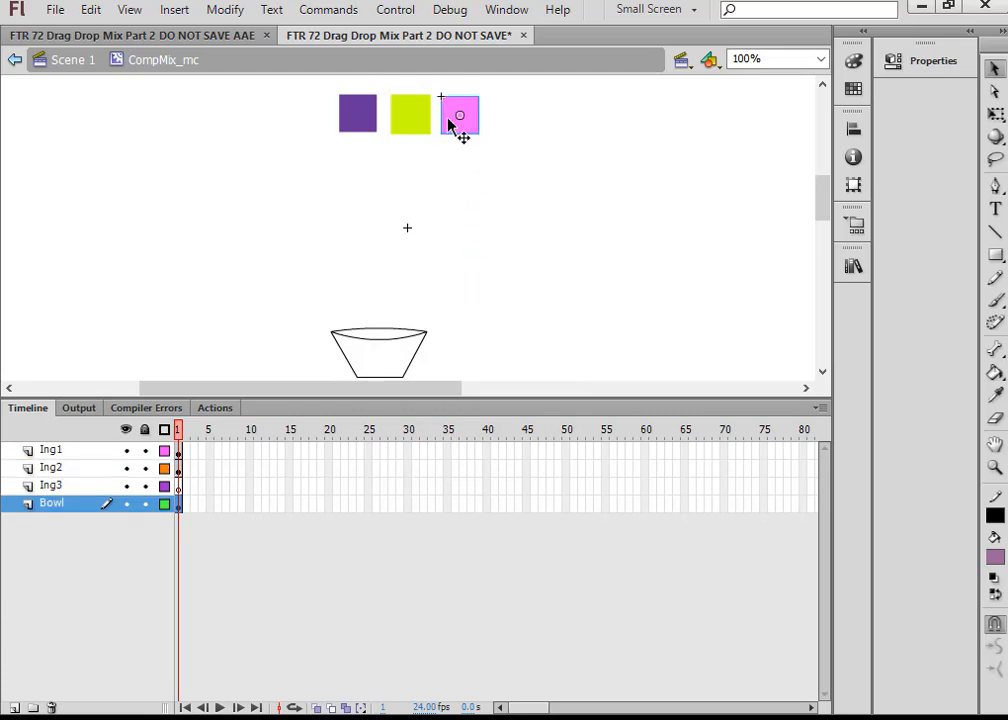
right_click(449, 125)
click(490, 60)
click(179, 486)
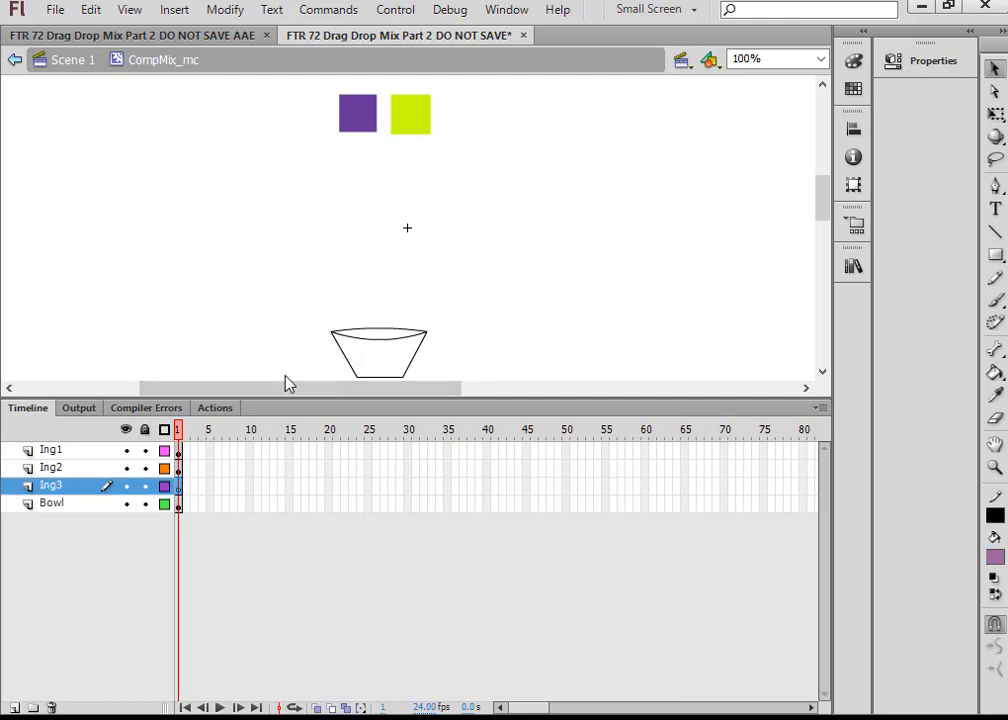
right_click(486, 207)
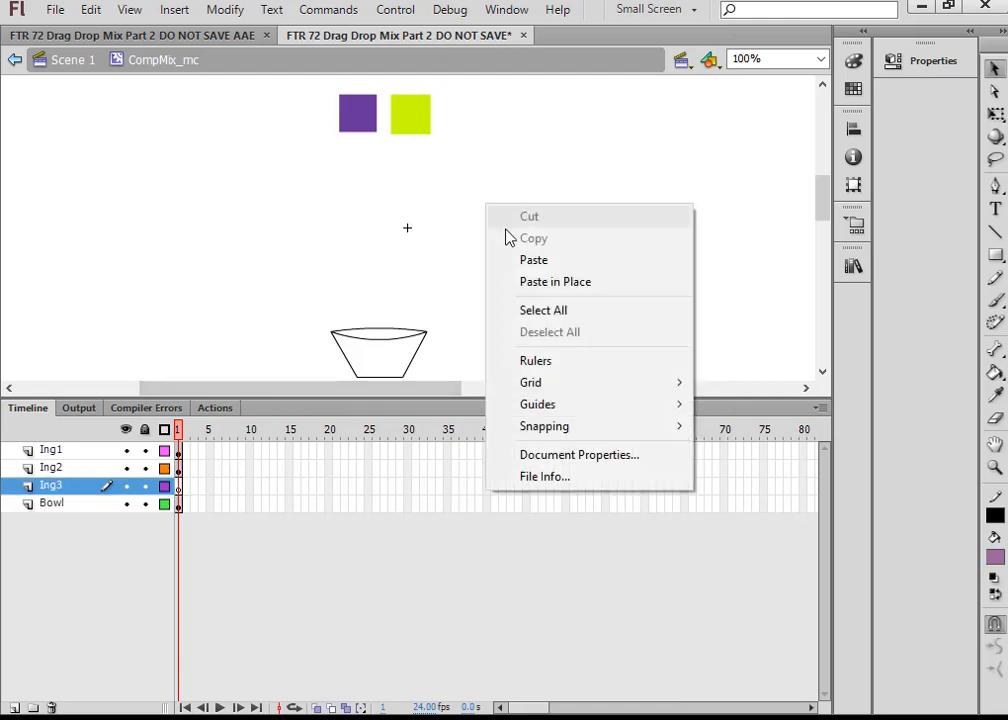
click(533, 283)
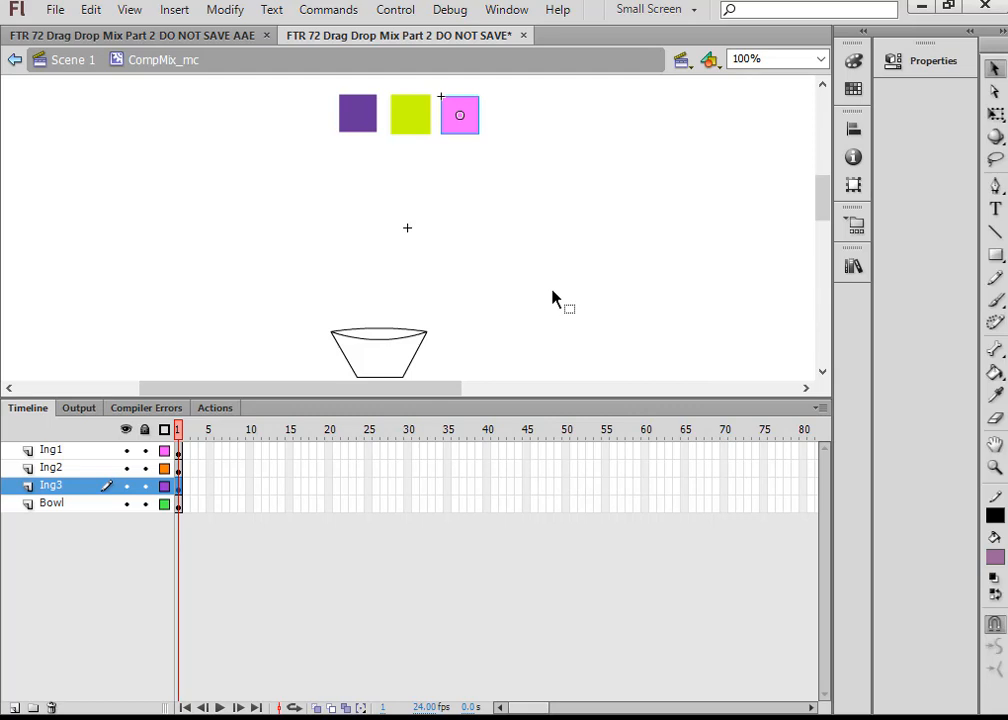
click(682, 244)
Step: Lock all the existing layers and add a new layer named Cur above Ing1
drag(821, 197, 821, 202)
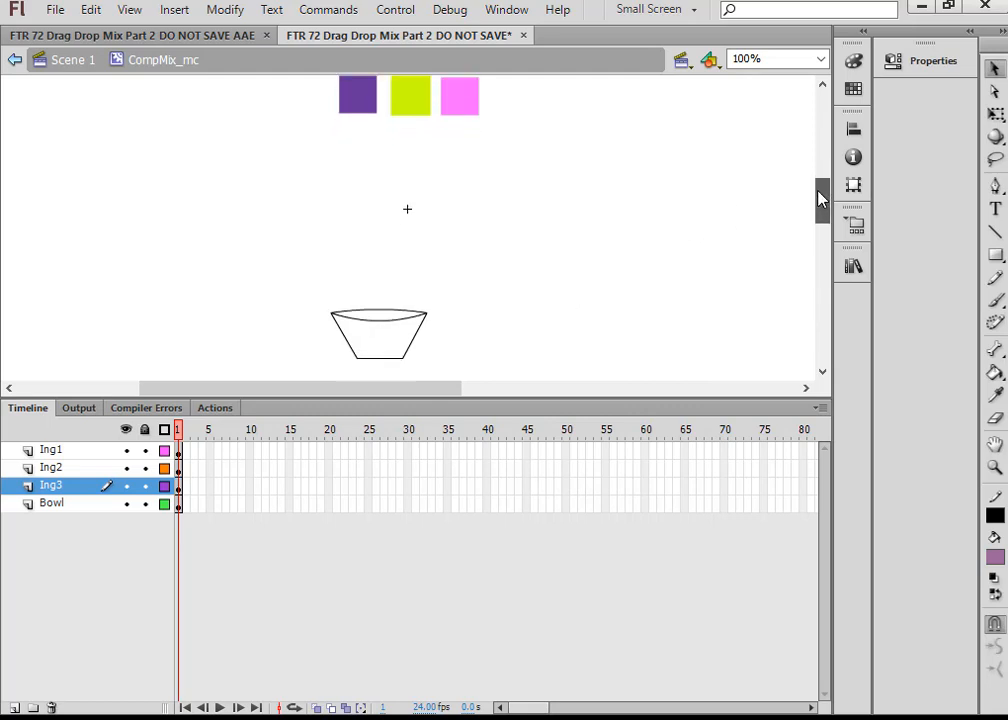
click(145, 430)
click(30, 455)
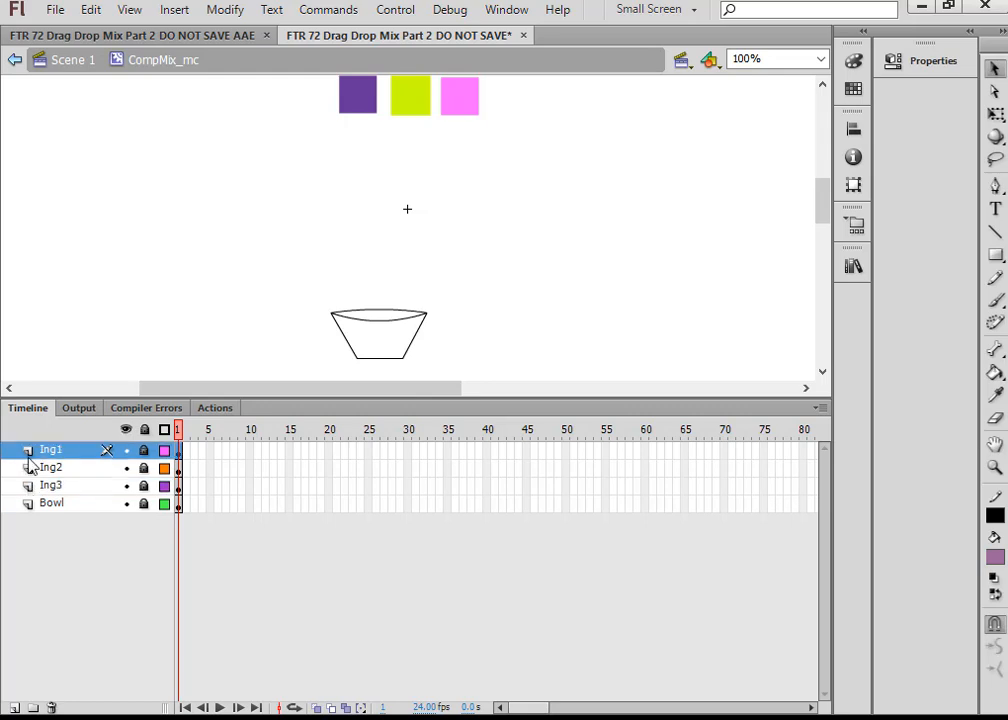
click(14, 707)
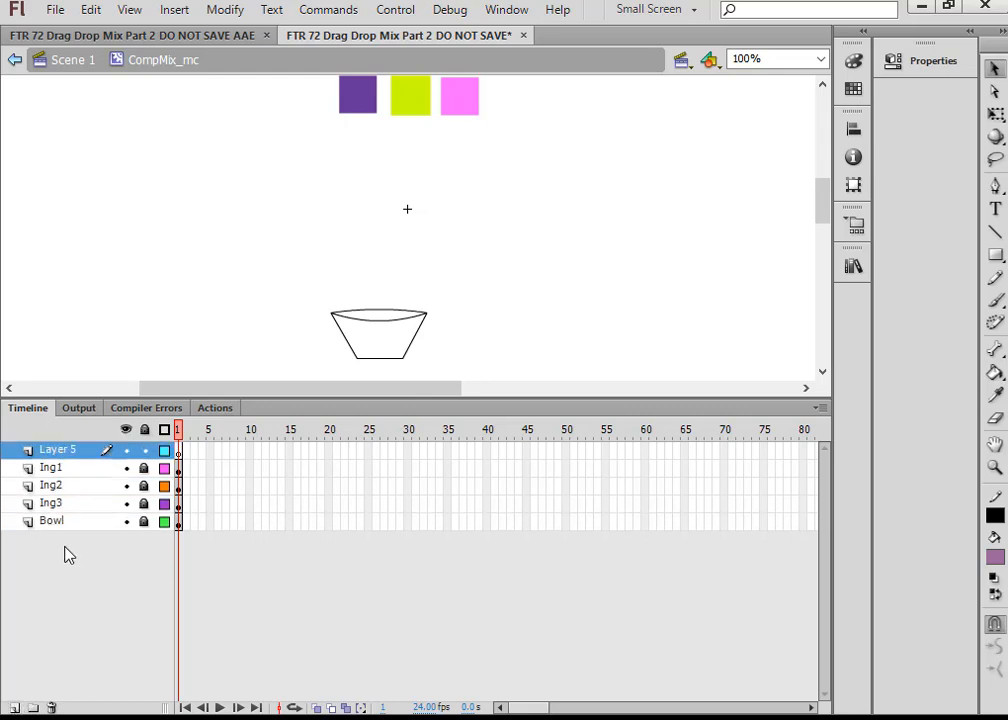
double_click(65, 451)
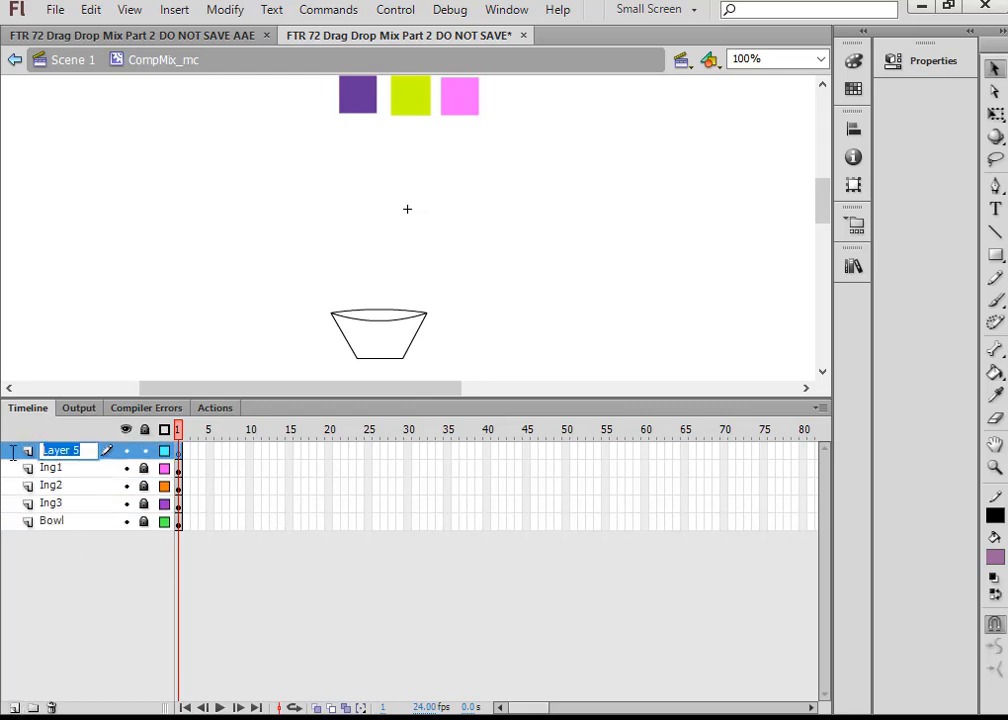
text(CV)
Step: Set the fill colour to medium grey, leaving the stroke black
click(995, 515)
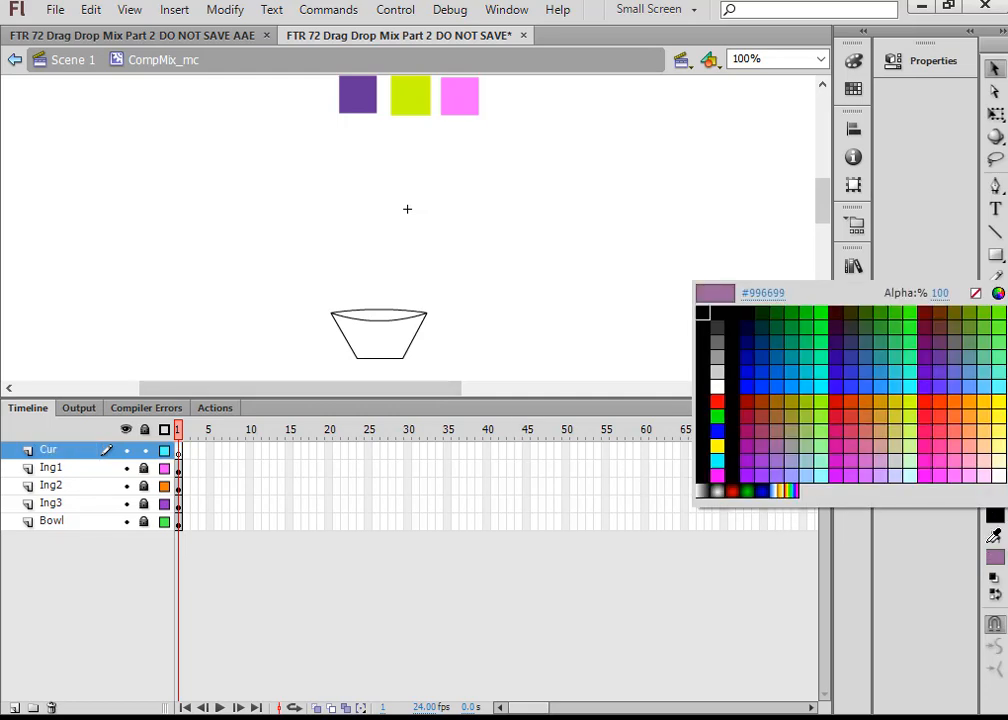
click(994, 520)
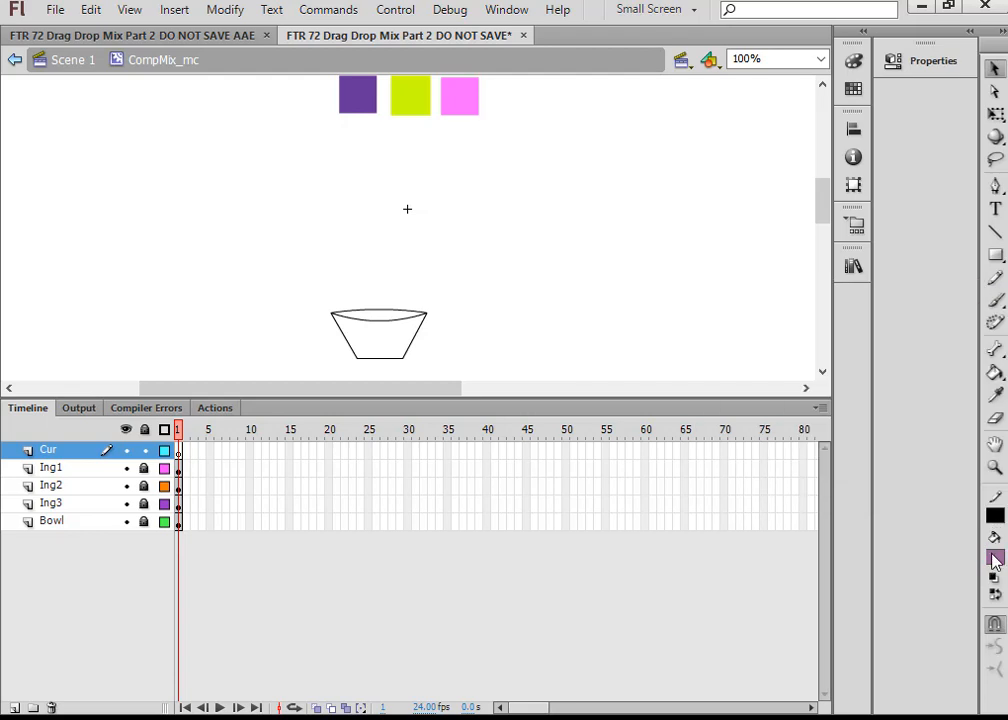
click(995, 557)
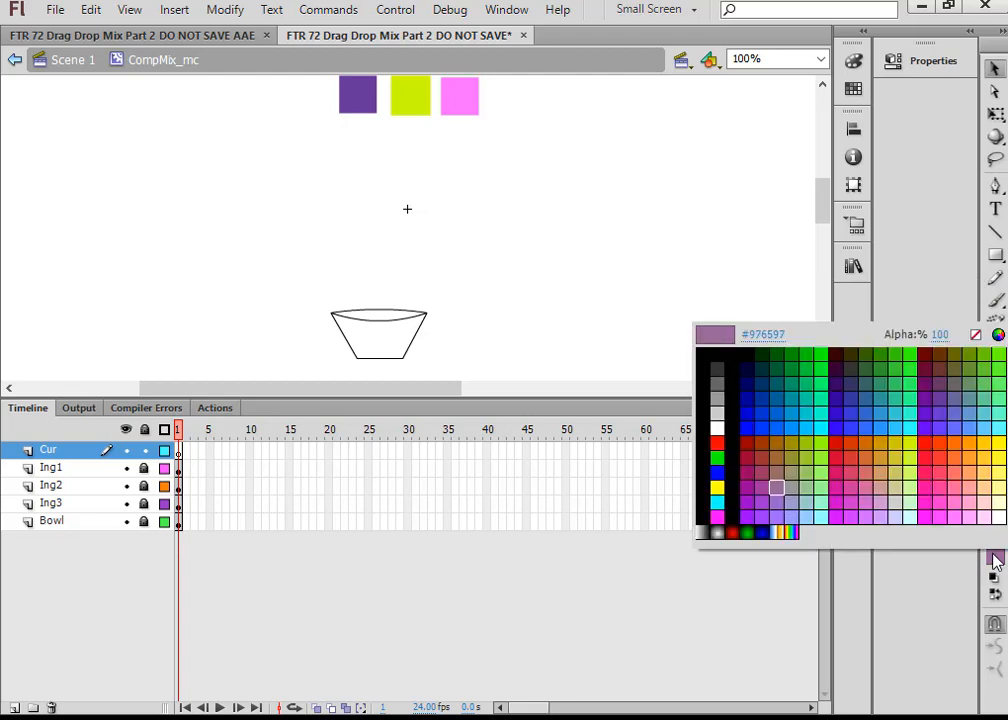
click(729, 398)
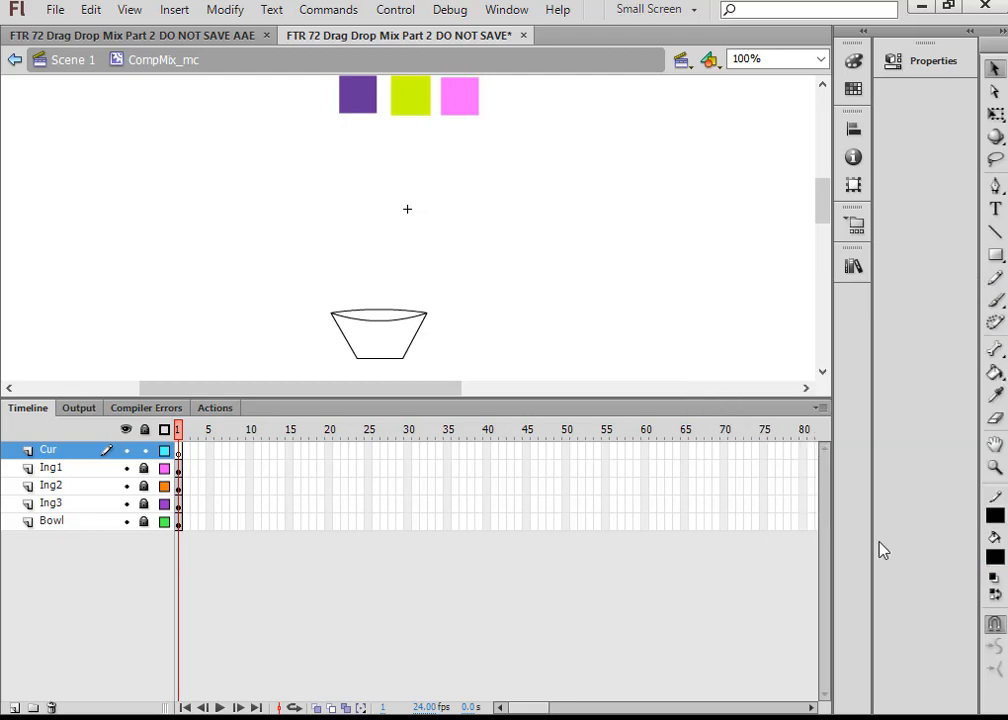
click(994, 557)
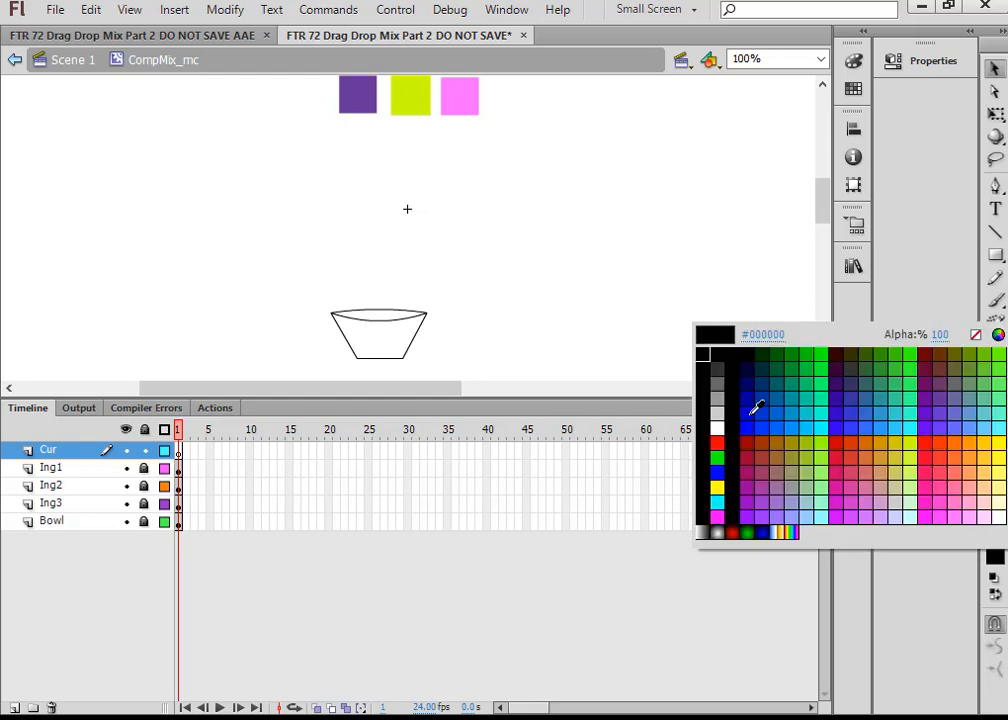
click(726, 395)
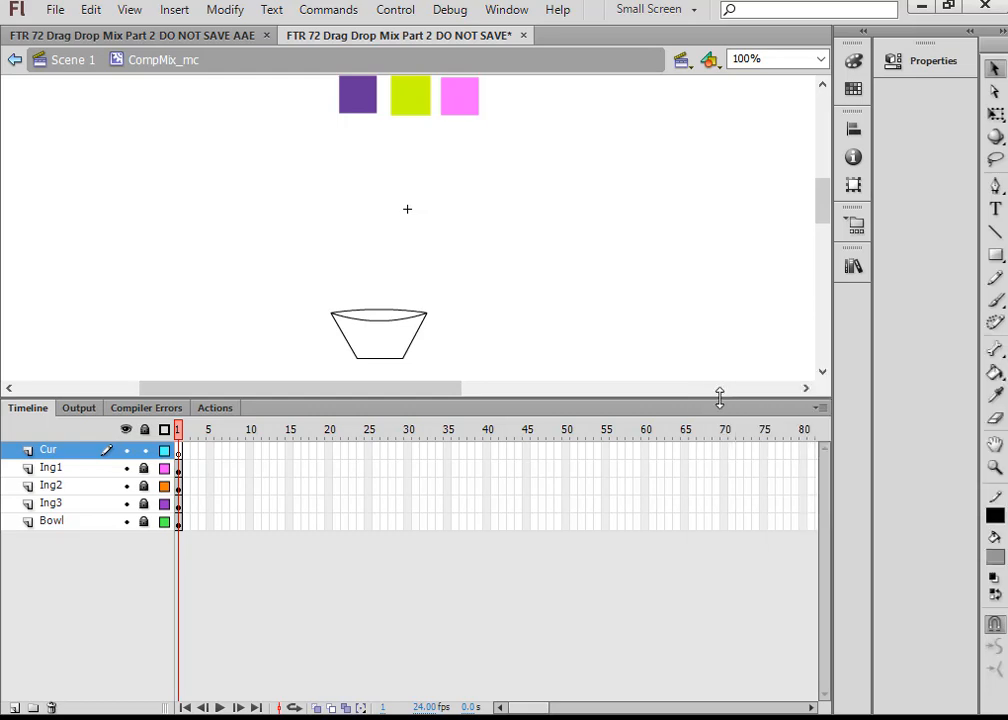
Step: Draw a narrow upright rectangle and a separate small square on the Cur layer, in the empty area beyond the ingredients
click(995, 255)
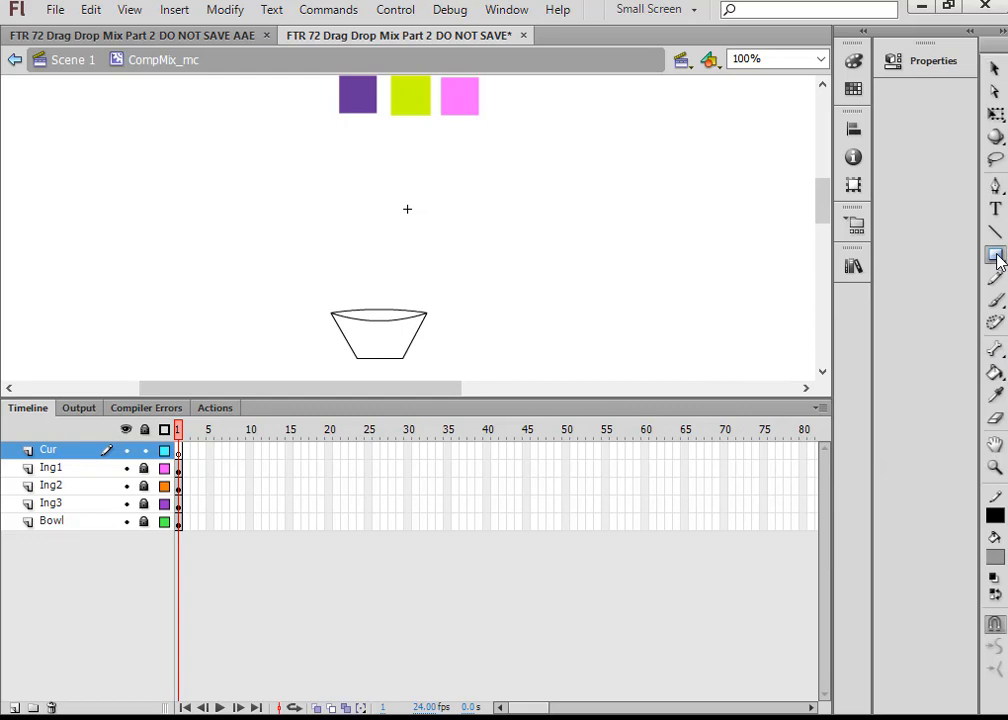
drag(548, 210, 559, 243)
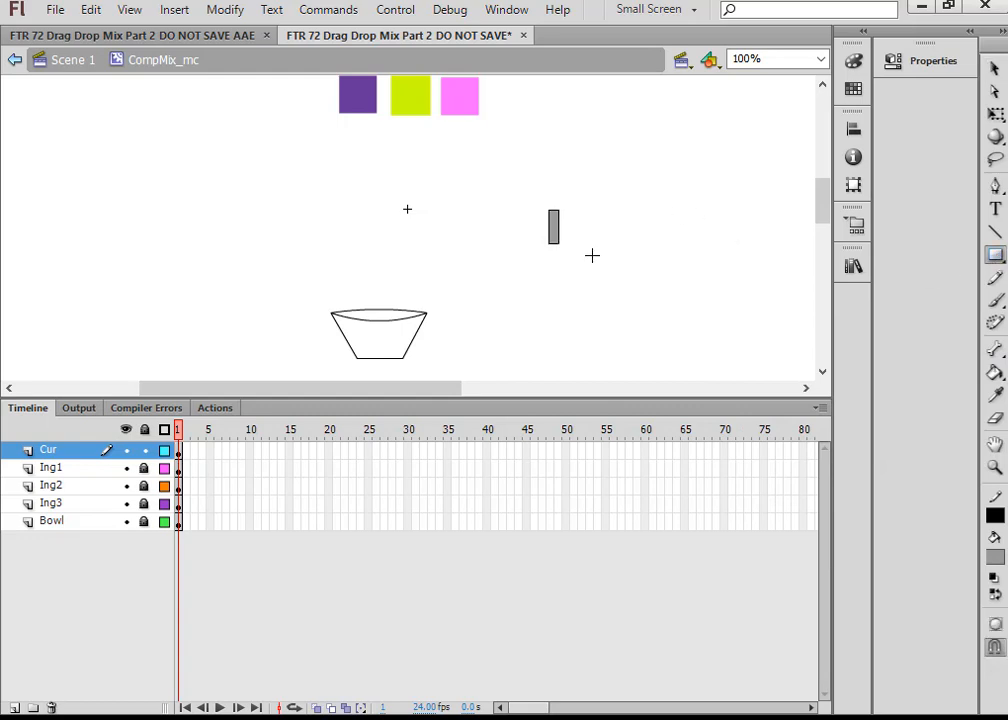
drag(611, 197, 627, 203)
Step: Reshape the small grey square into an upward-pointing triangle and place it on top of the narrow rectangle to form an arrow
click(993, 70)
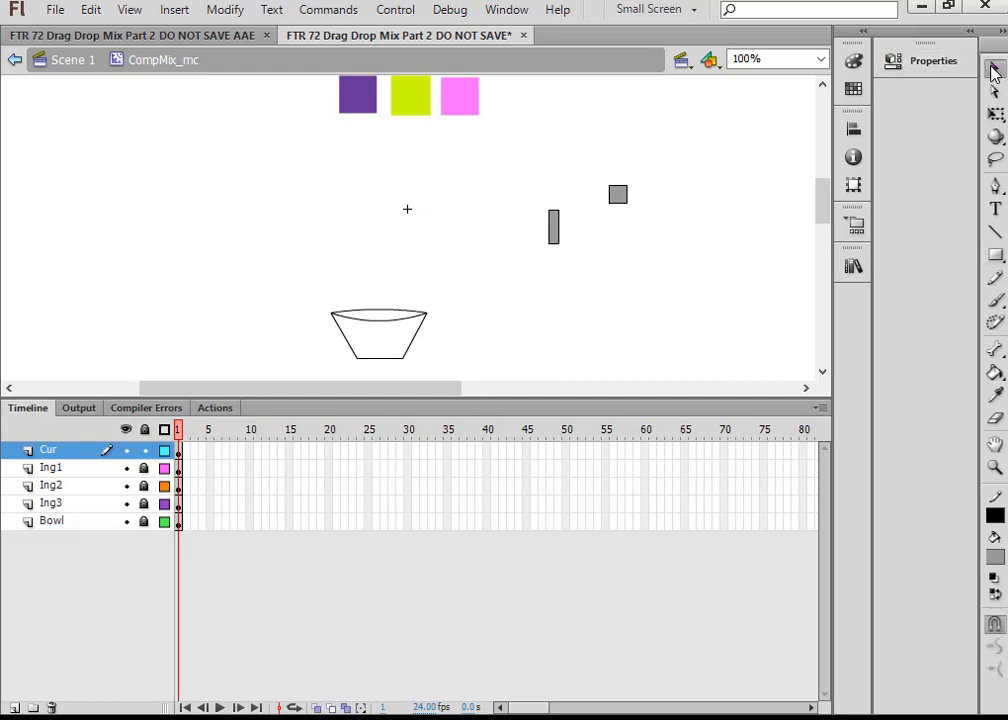
click(821, 60)
click(752, 165)
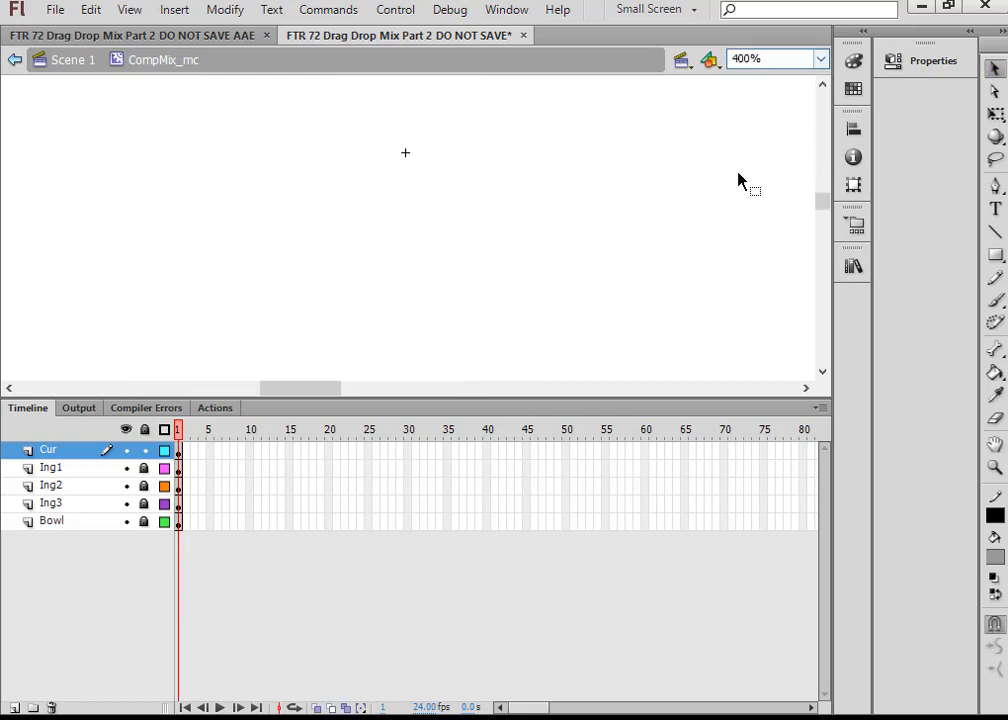
key(ctrl+minus)
drag(819, 185, 820, 206)
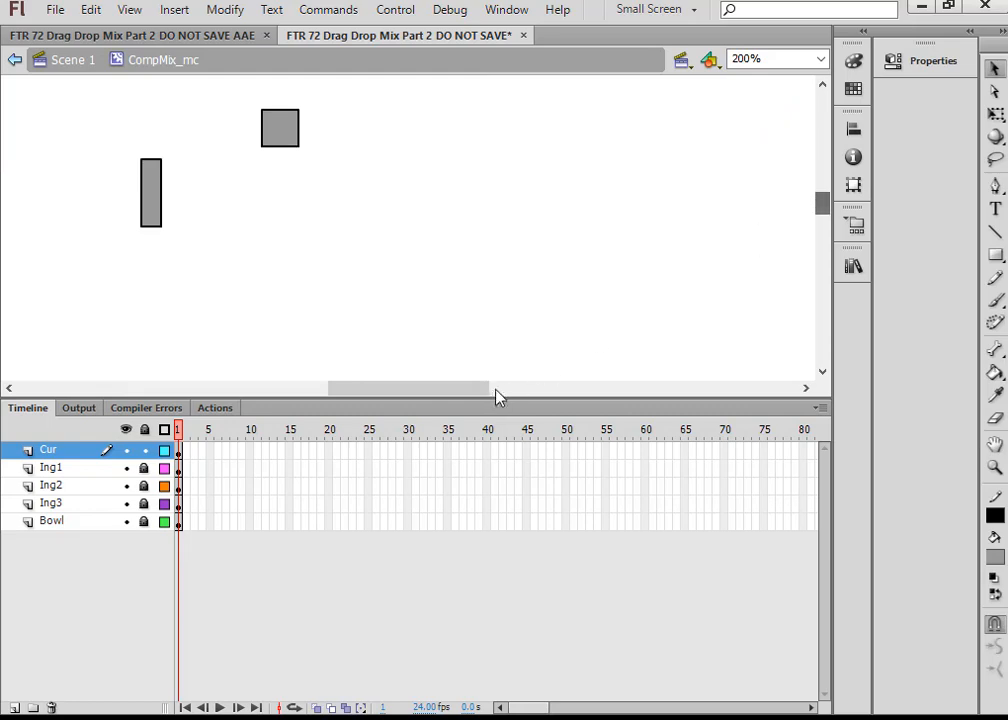
drag(463, 398, 414, 400)
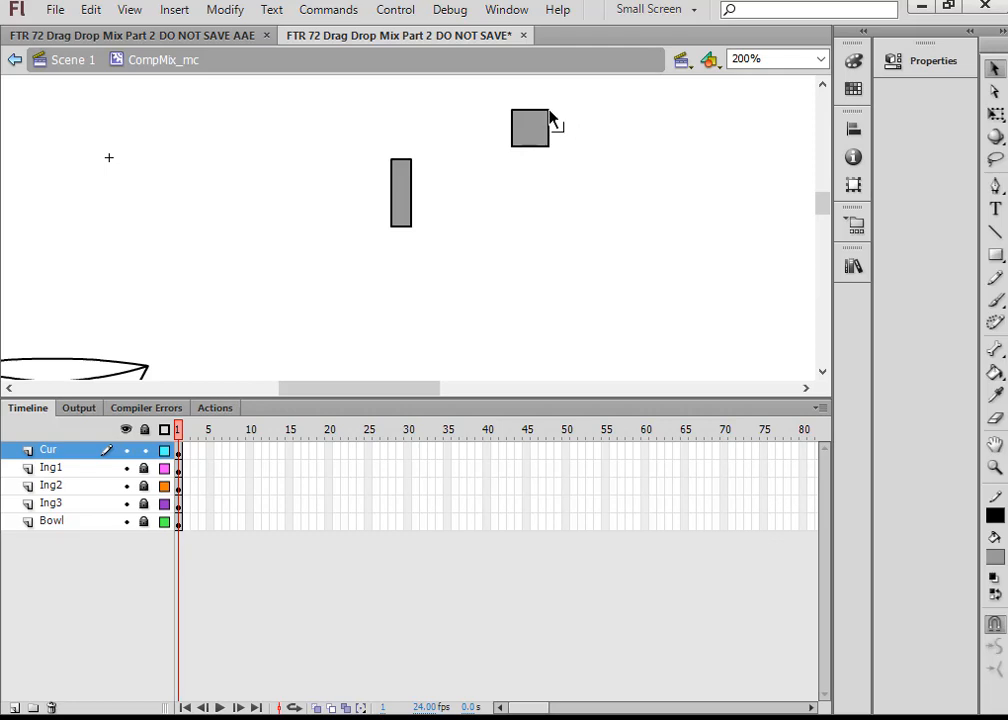
key(ctrl+a)
drag(532, 114, 514, 134)
drag(525, 110, 530, 108)
drag(531, 130, 408, 148)
click(490, 173)
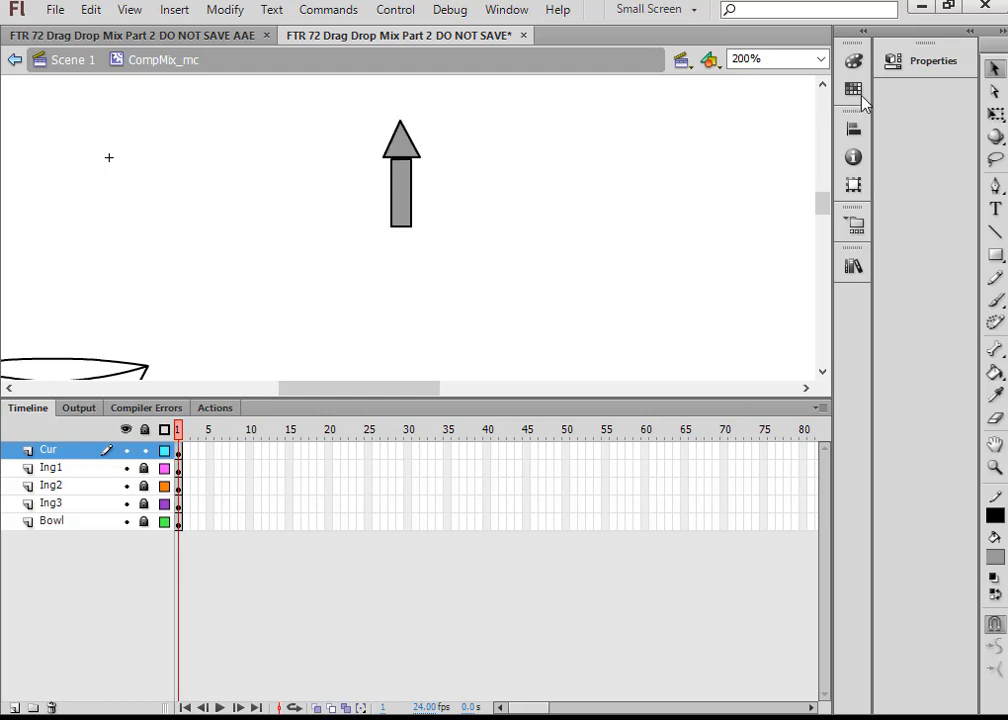
Step: Scale the whole arrow down to roughly a third of its size with Free Transform
click(996, 113)
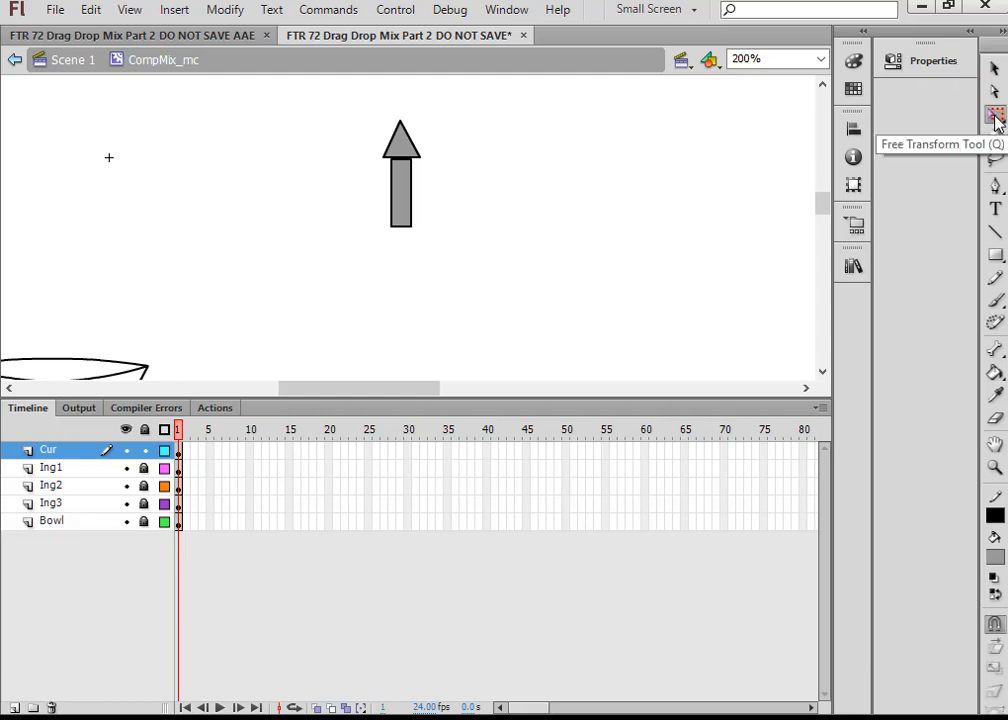
drag(352, 105, 466, 270)
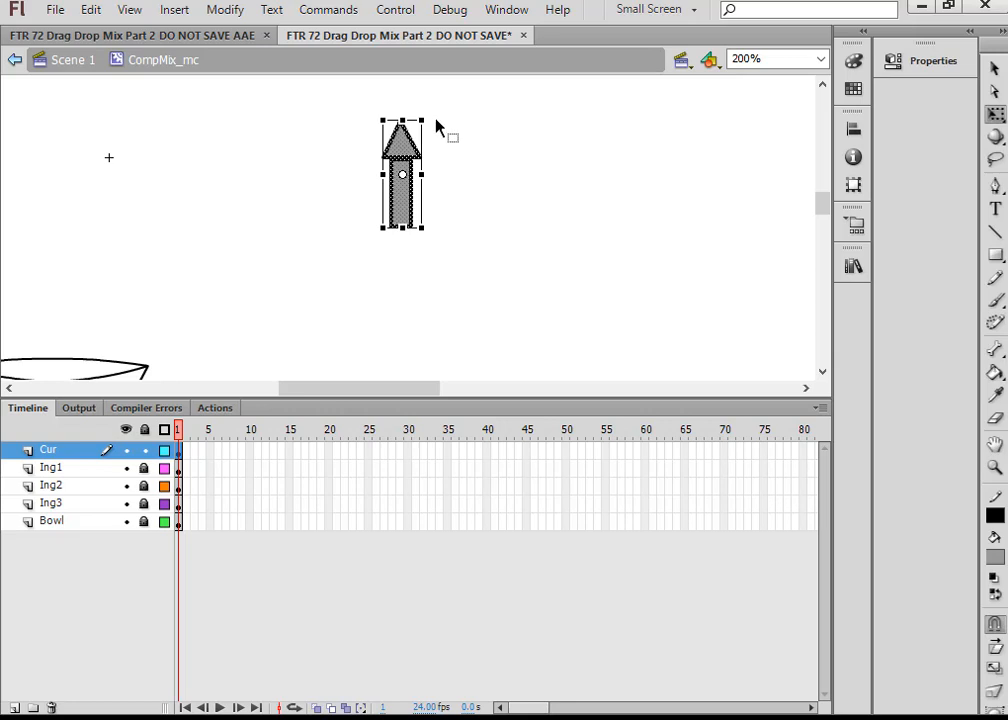
drag(423, 121, 397, 194)
click(418, 218)
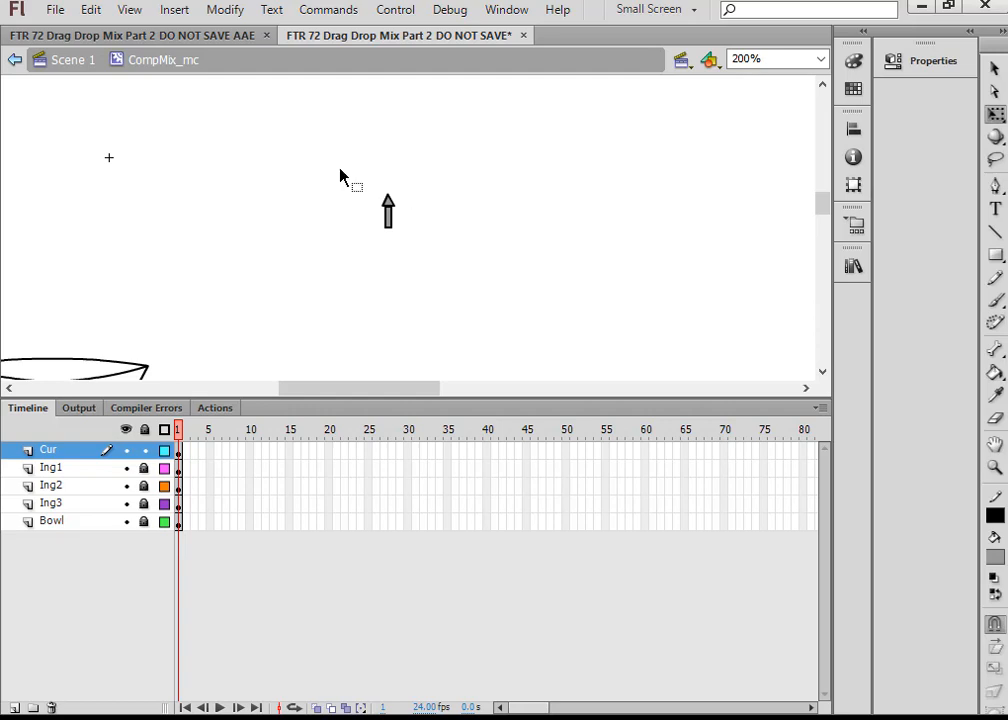
Step: Rotate the small arrow counterclockwise so it tilts to the upper left like a mouse cursor
drag(340, 170, 446, 262)
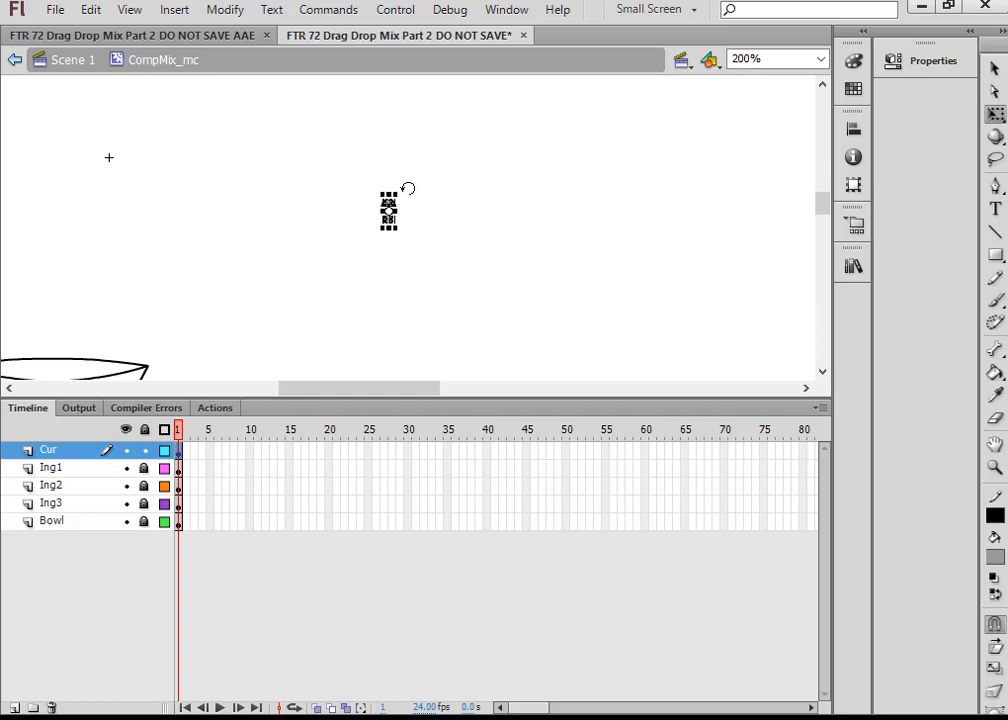
drag(408, 188, 396, 181)
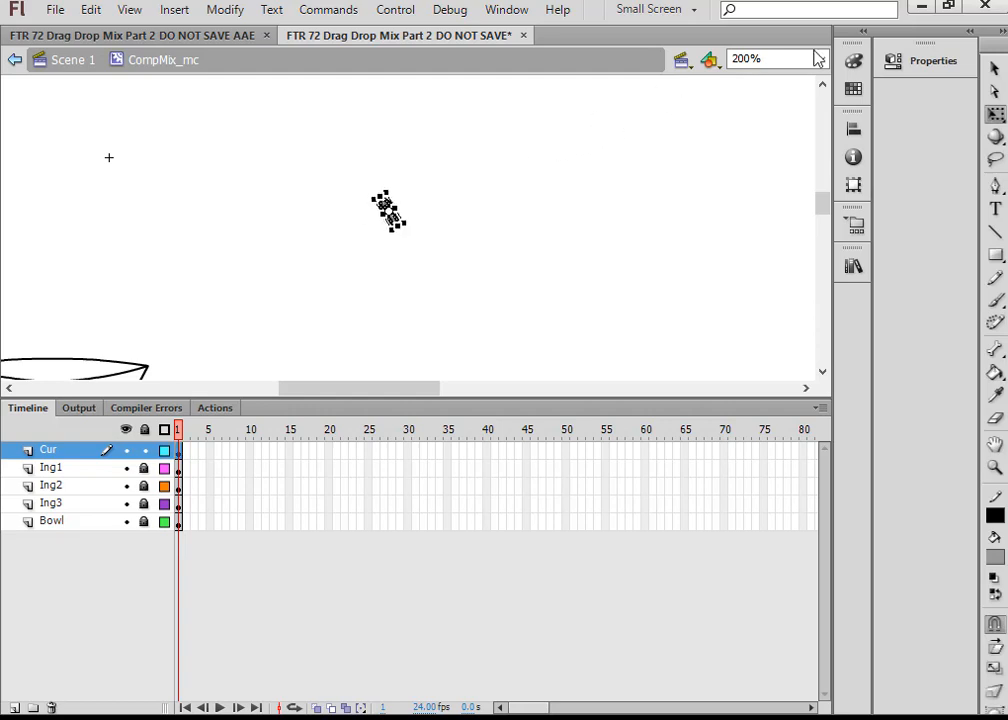
click(418, 233)
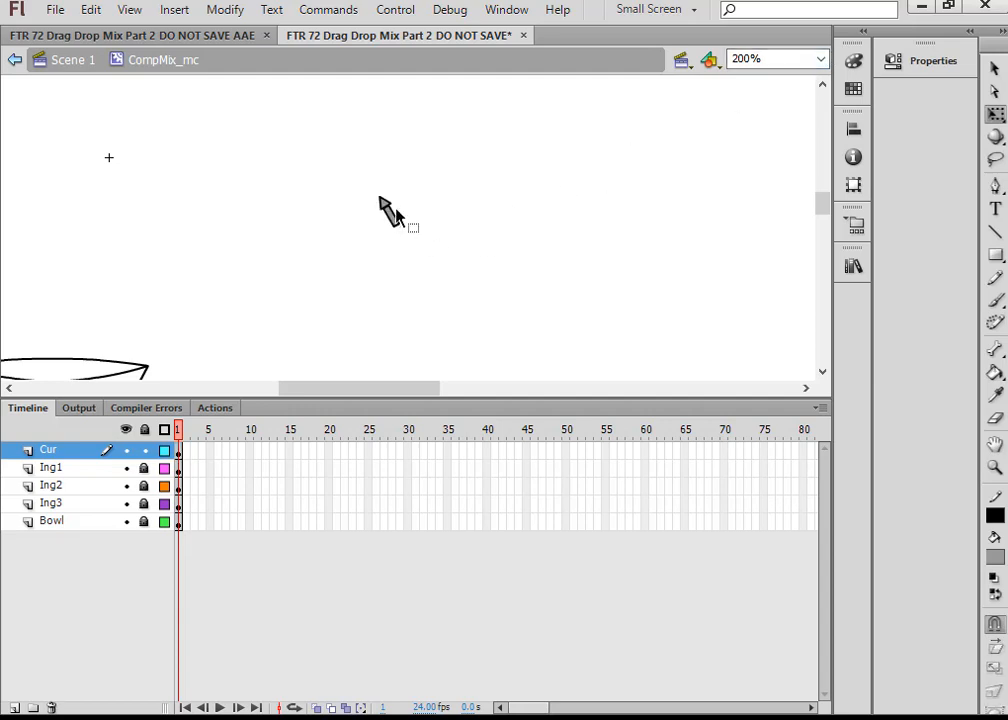
click(820, 62)
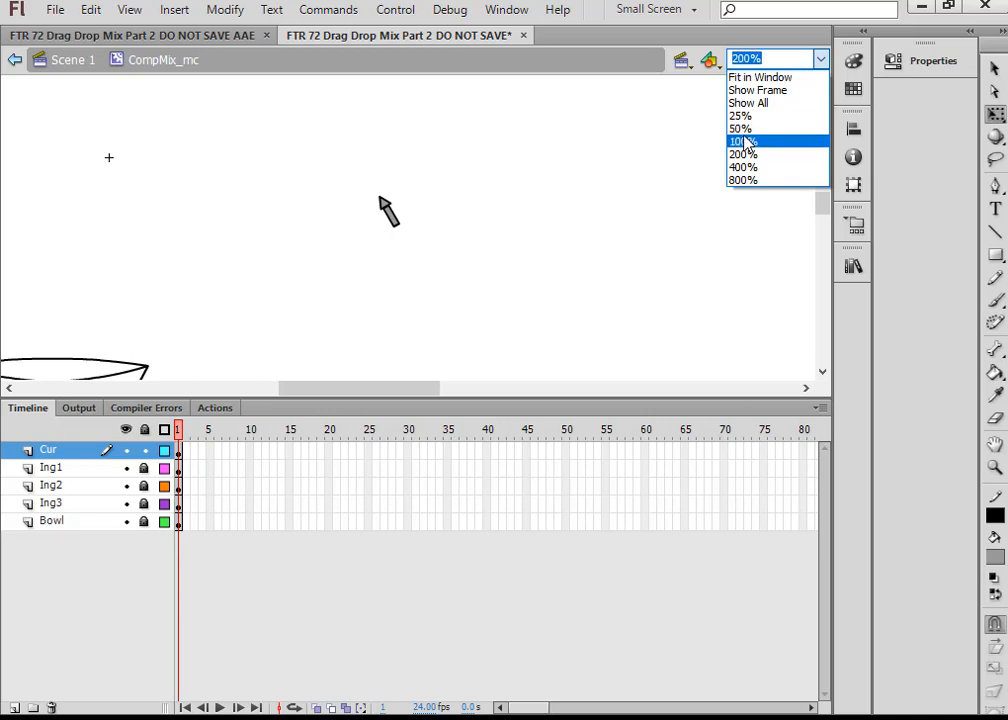
Step: Move the small arrow down on the Cur layer so it sits beside the bowl
click(747, 143)
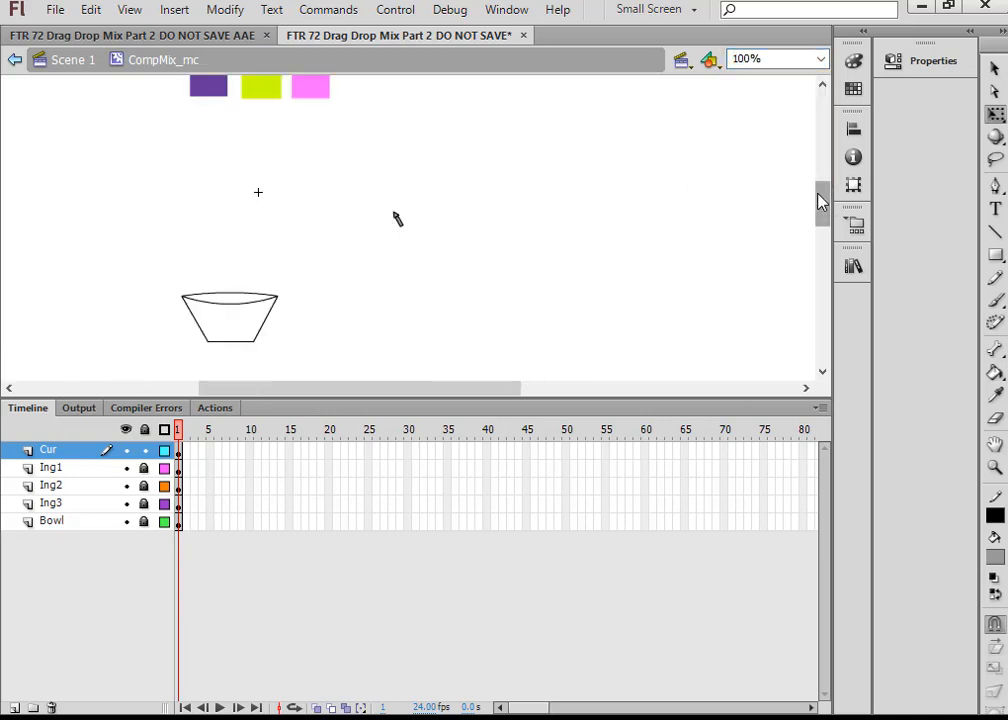
drag(820, 201, 820, 197)
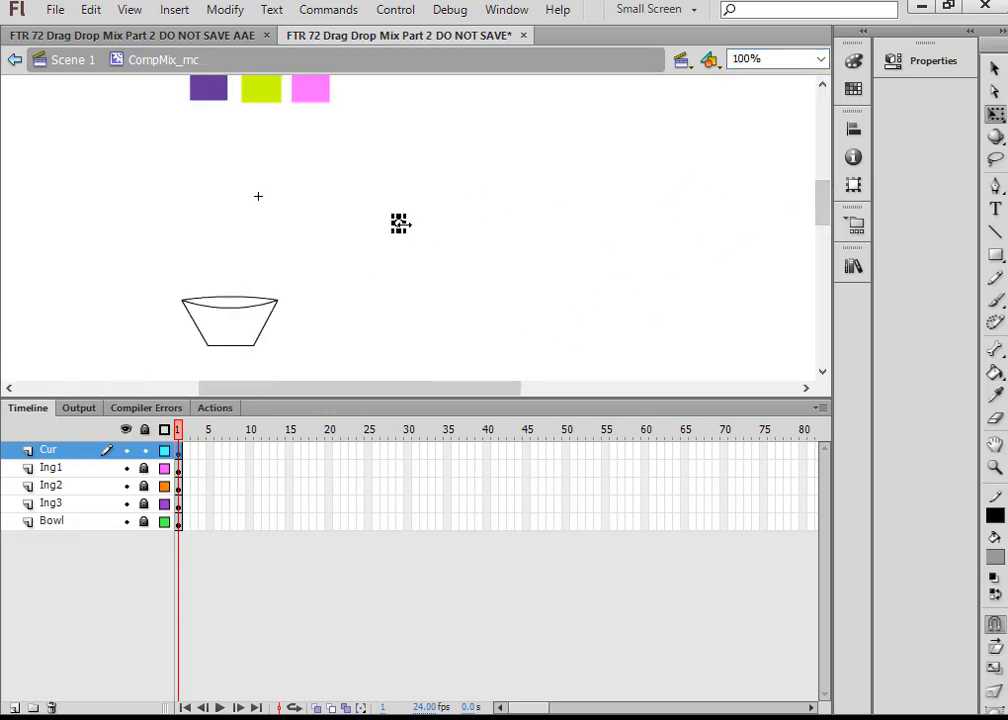
click(995, 68)
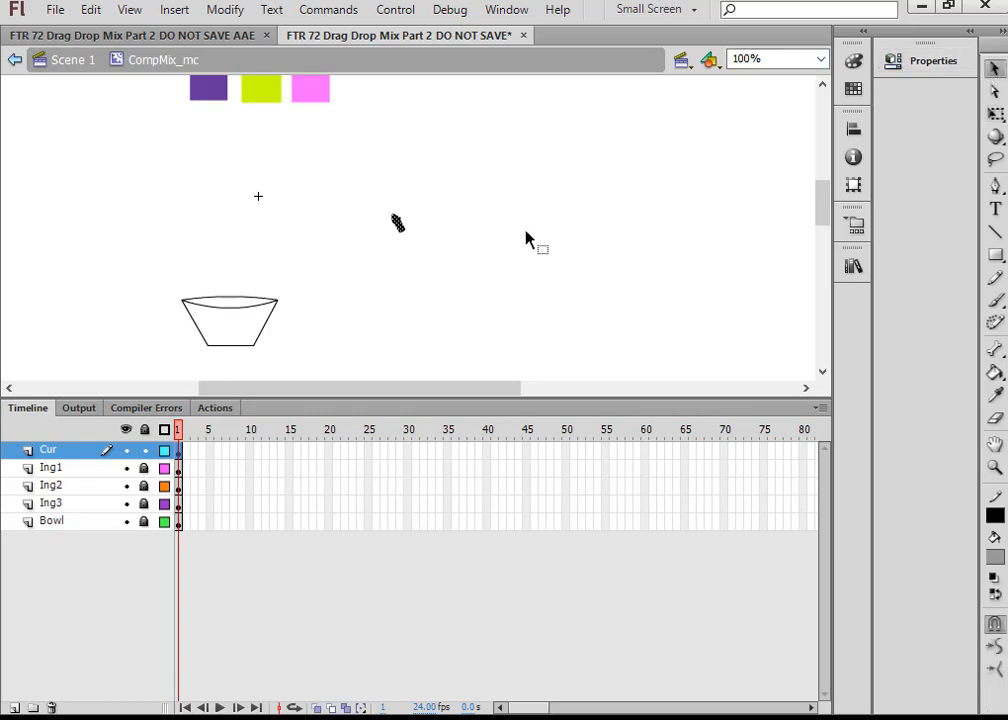
drag(400, 232, 366, 330)
Step: Insert keyframes at frame 30 on all five layers, from Cur down to Bowl
click(408, 453)
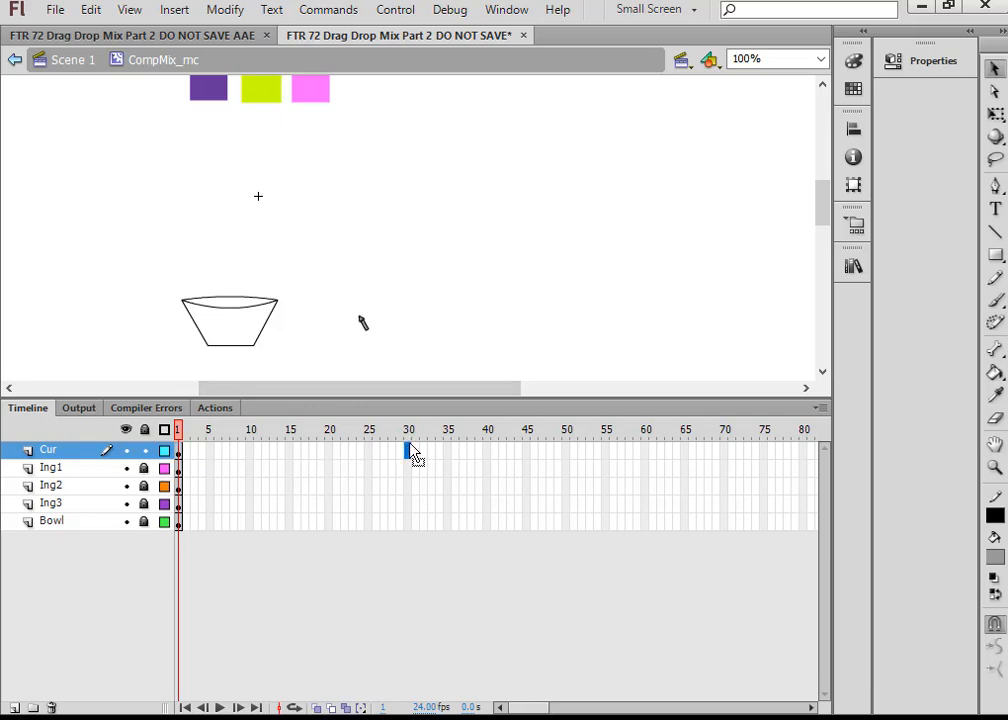
right_click(411, 456)
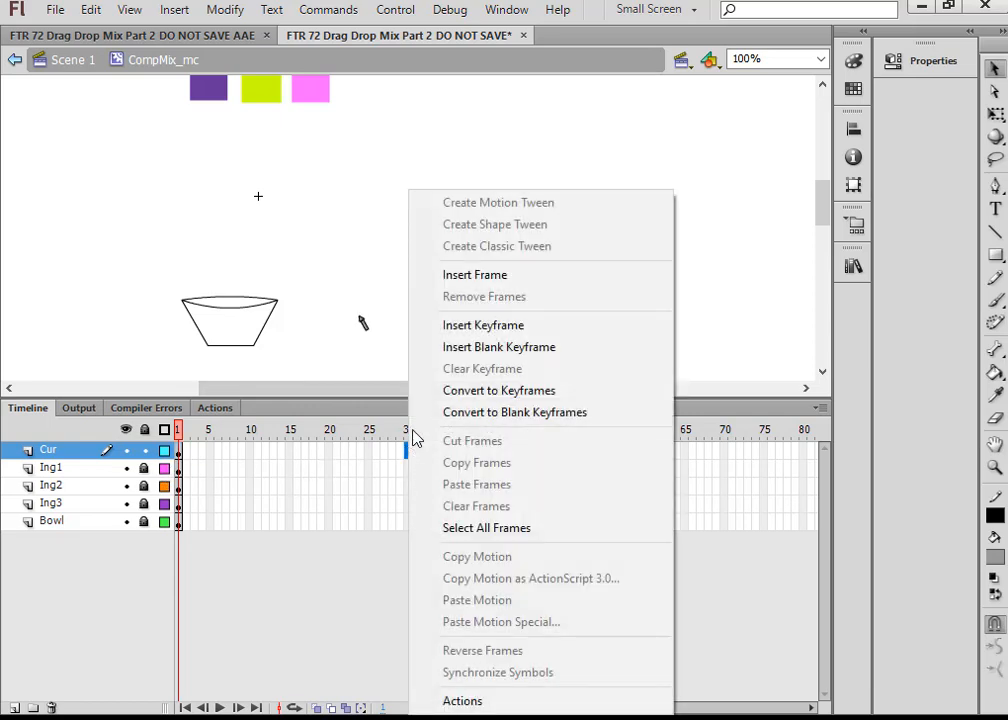
click(456, 327)
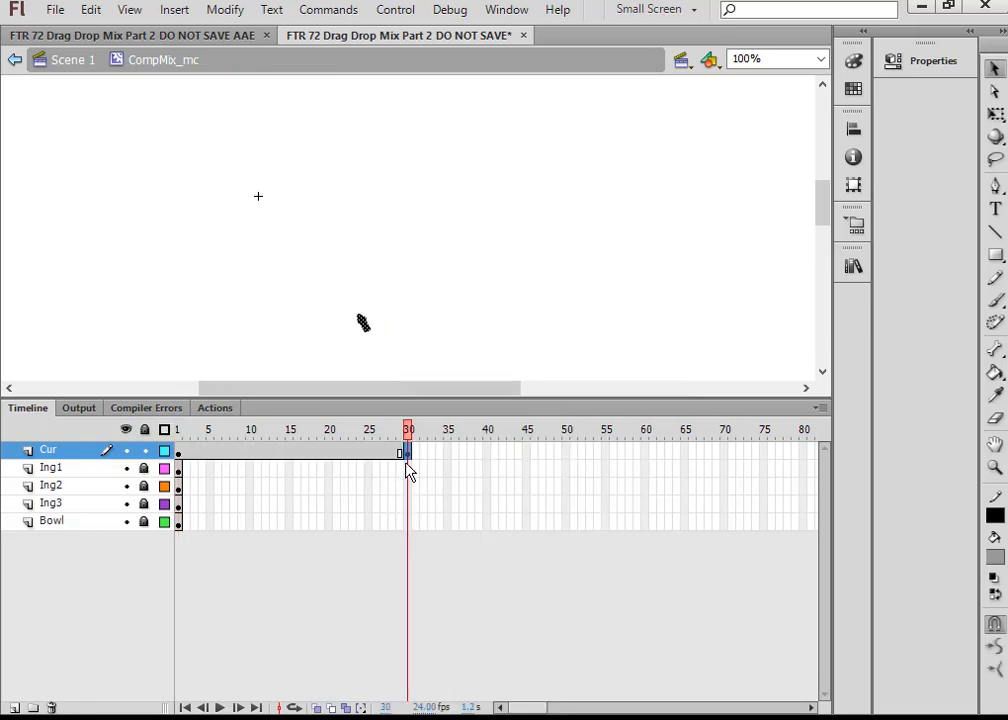
right_click(408, 528)
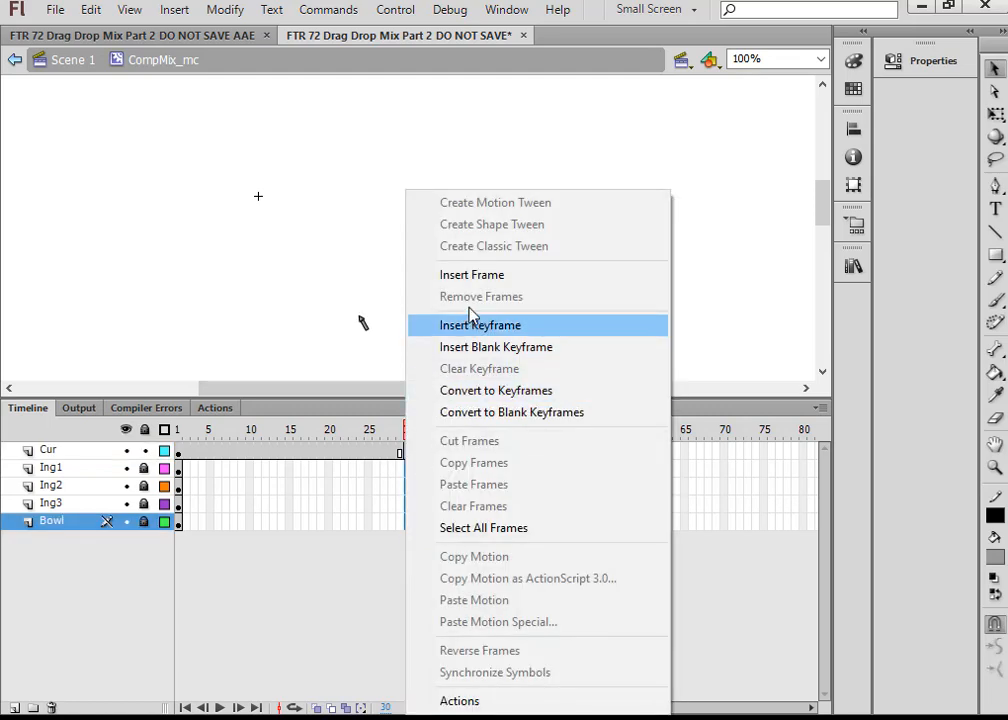
click(469, 327)
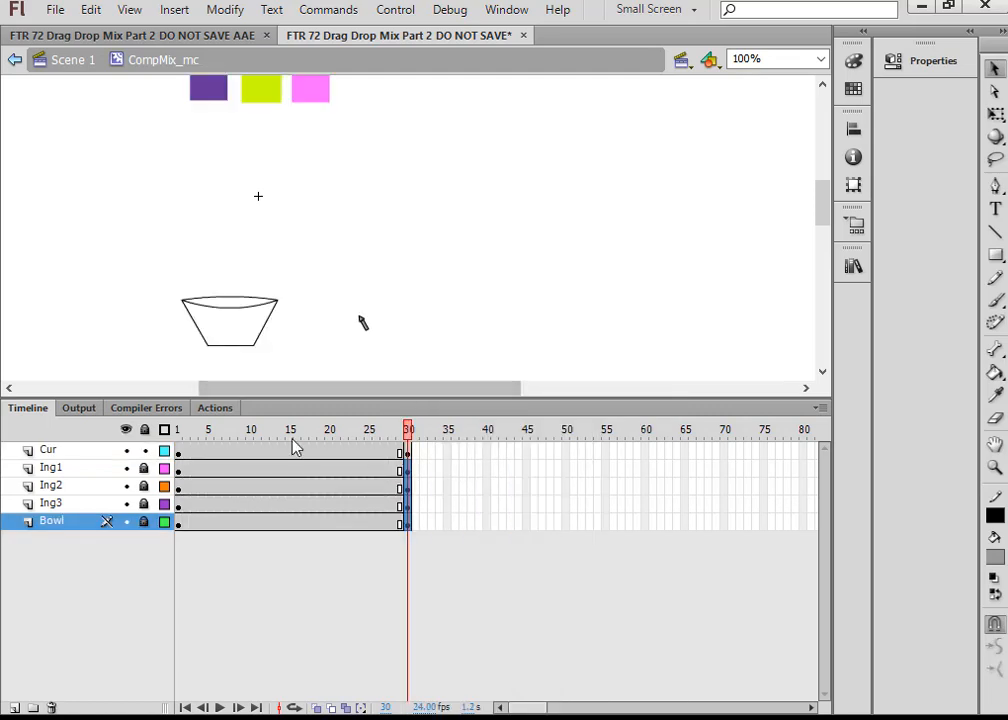
Step: Place the arrow over the purple ingredient at frame 30 and create a classic tween on the Cur layer from frame 1
click(410, 452)
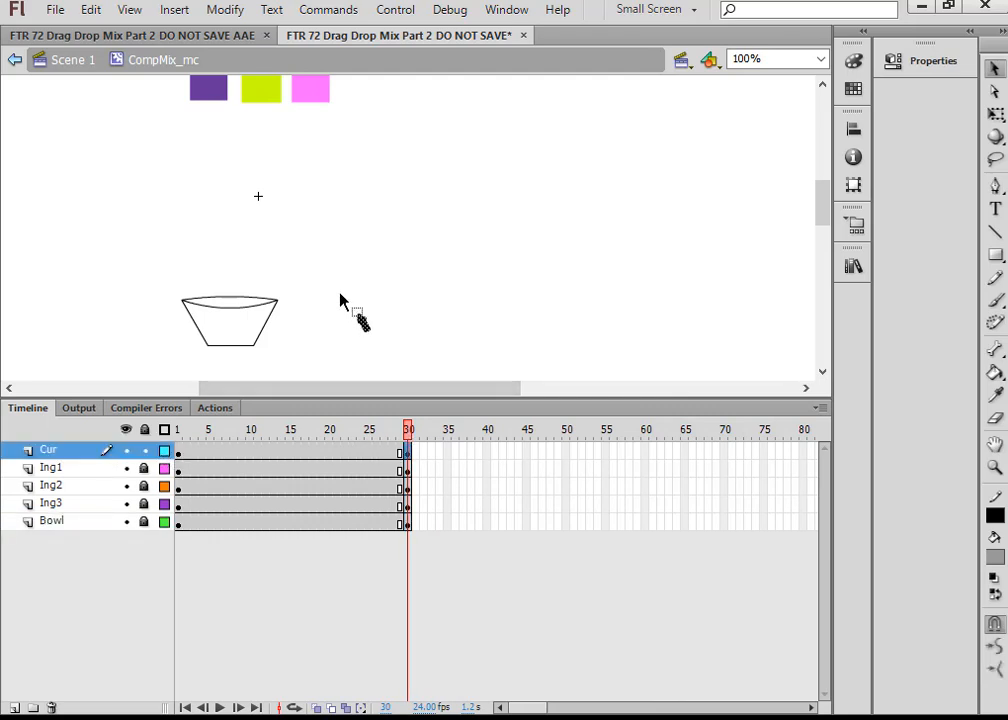
click(385, 266)
drag(365, 325, 207, 86)
right_click(324, 458)
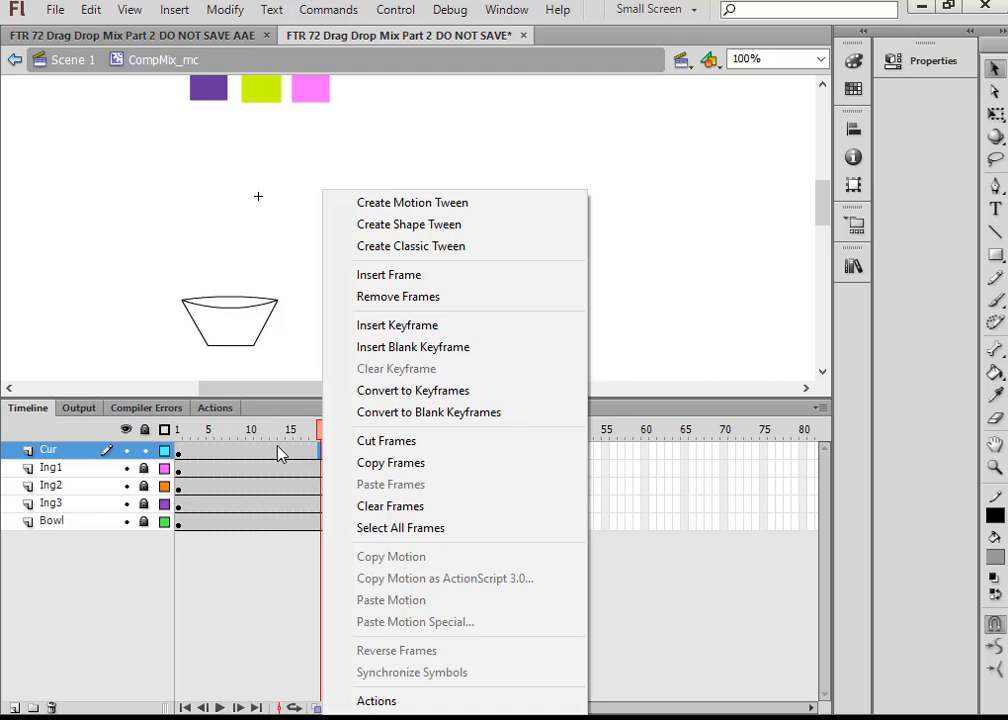
click(400, 248)
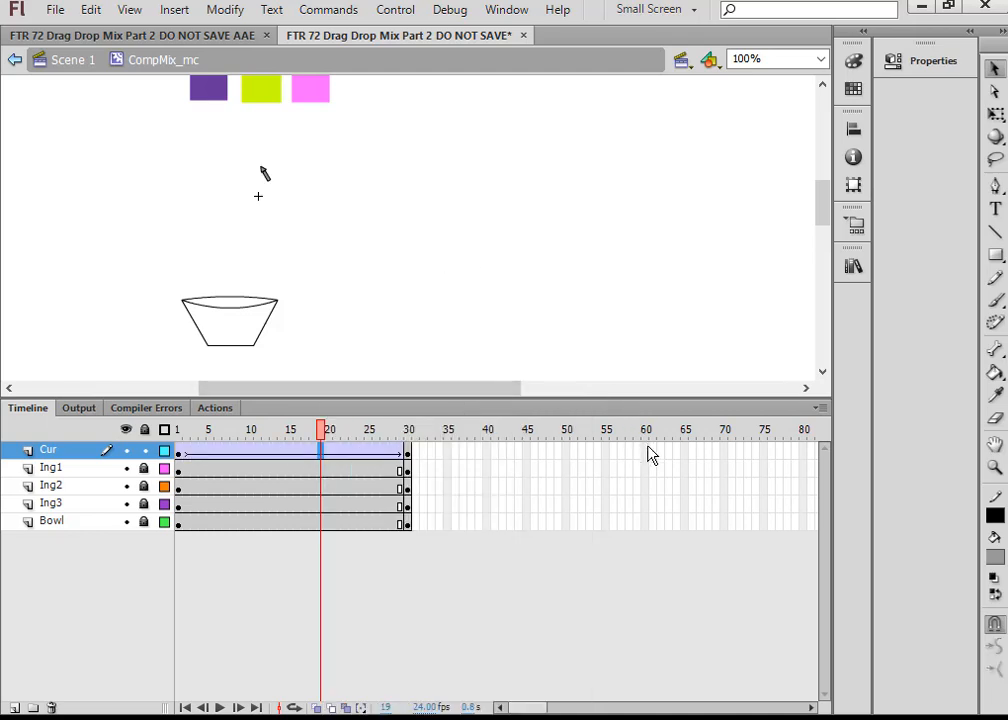
Step: Insert keyframes at frame 60 on all five layers
drag(648, 455, 647, 524)
right_click(647, 524)
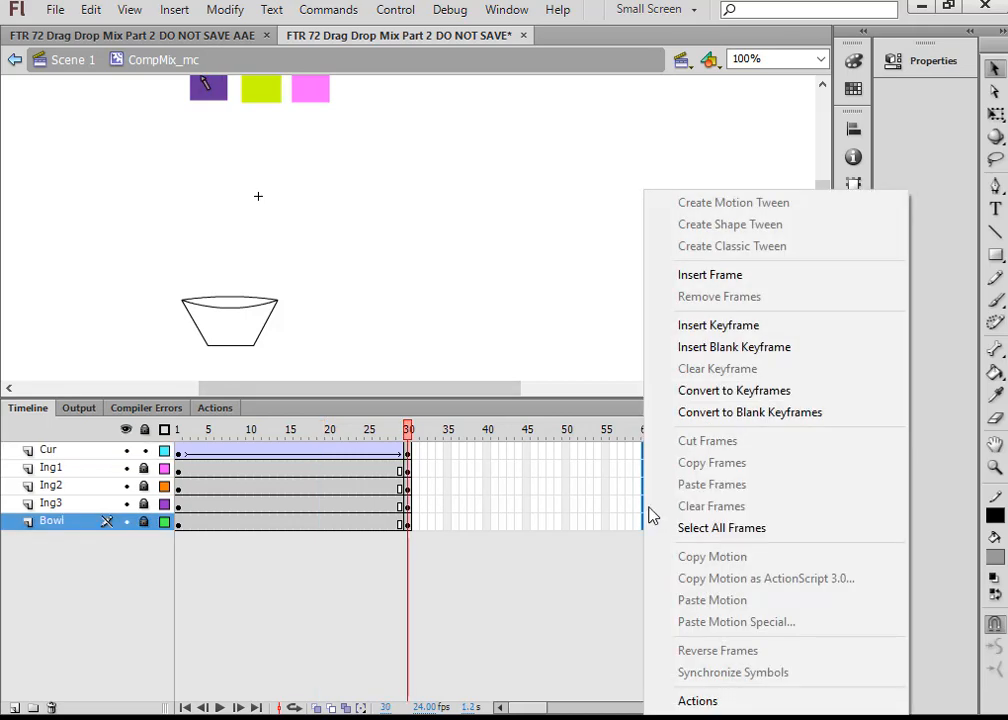
click(720, 325)
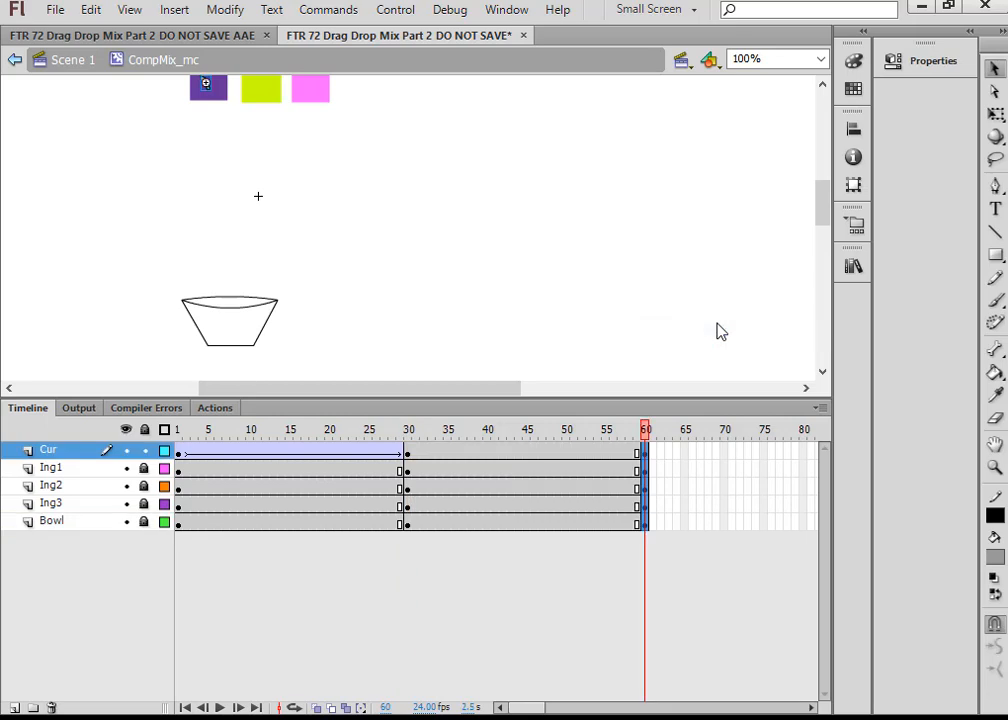
Step: Unlock the Ing1 layer and move the purple square together with the arrow into the bowl at frame 60
click(143, 468)
scroll(828, 207, up, 2)
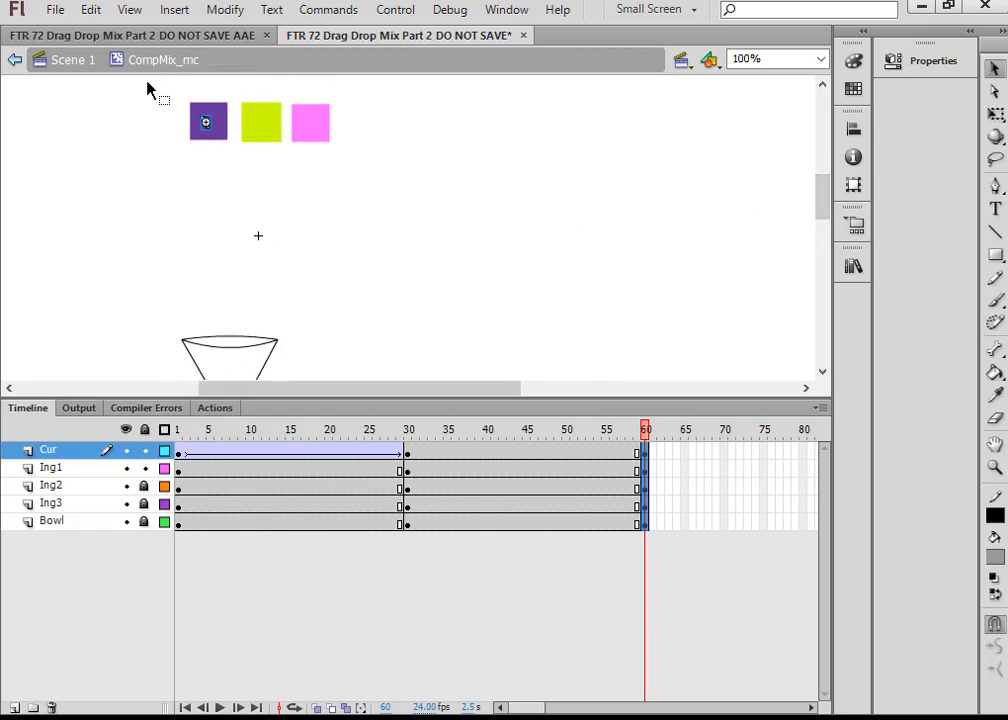
drag(144, 81, 272, 195)
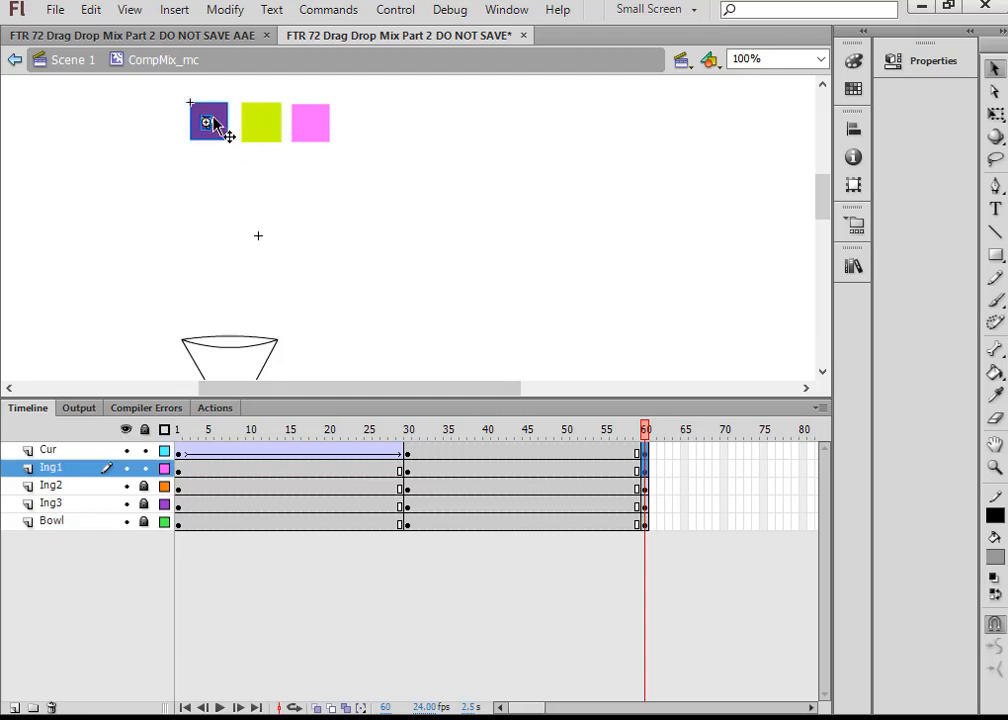
drag(214, 152, 235, 362)
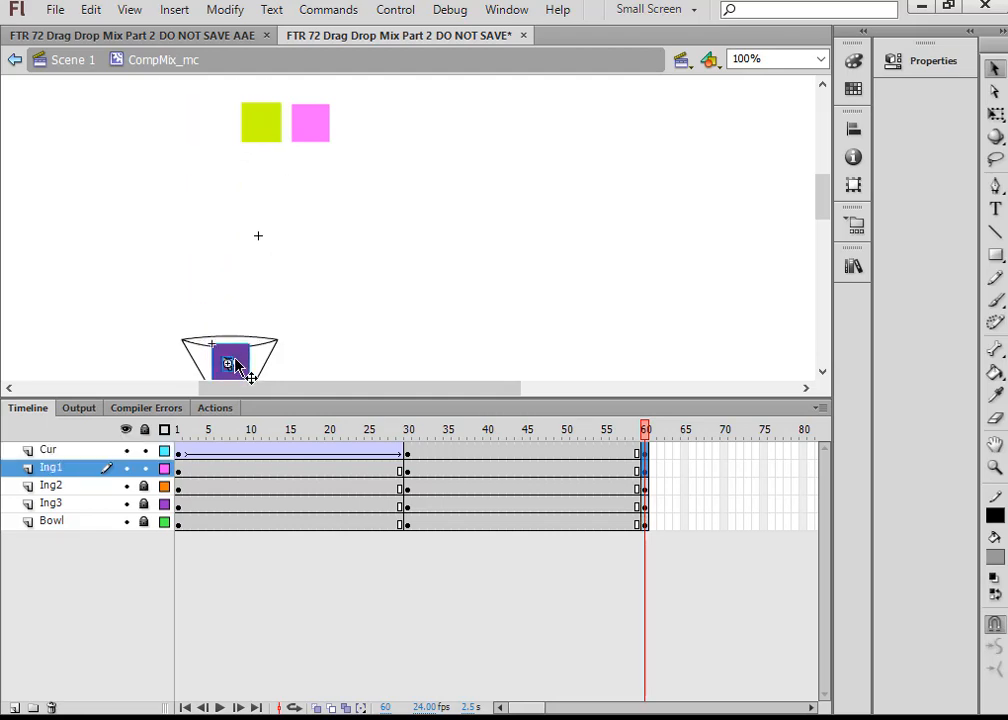
Step: Create classic tweens between frames 30 and 60 on the Cur and Ing1 layers, and play the animation to check it
right_click(529, 450)
click(606, 247)
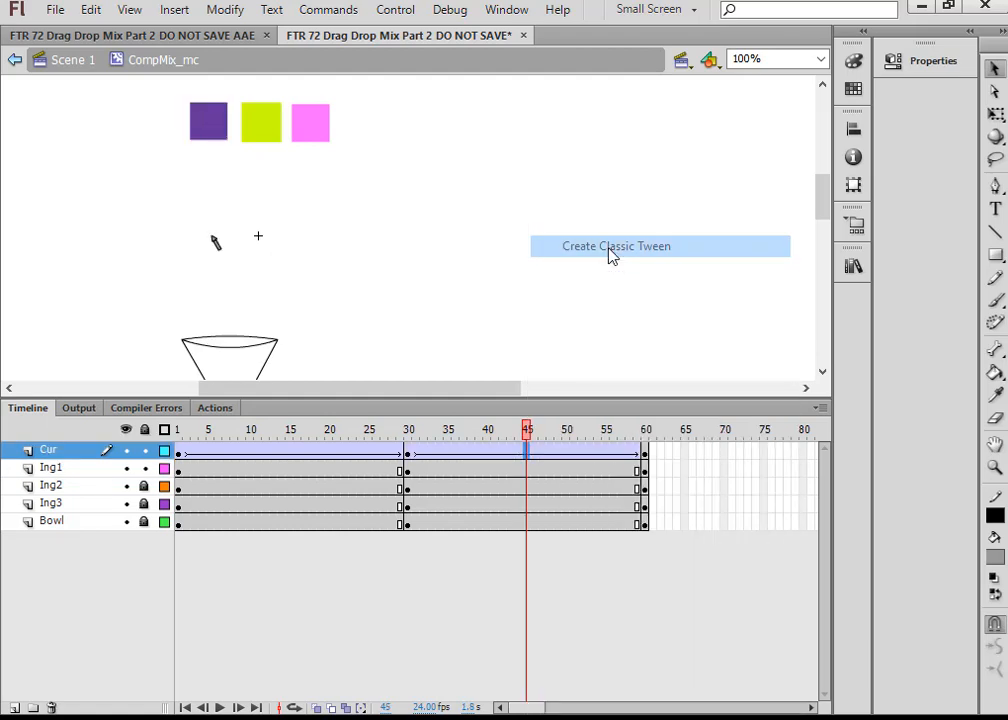
right_click(553, 471)
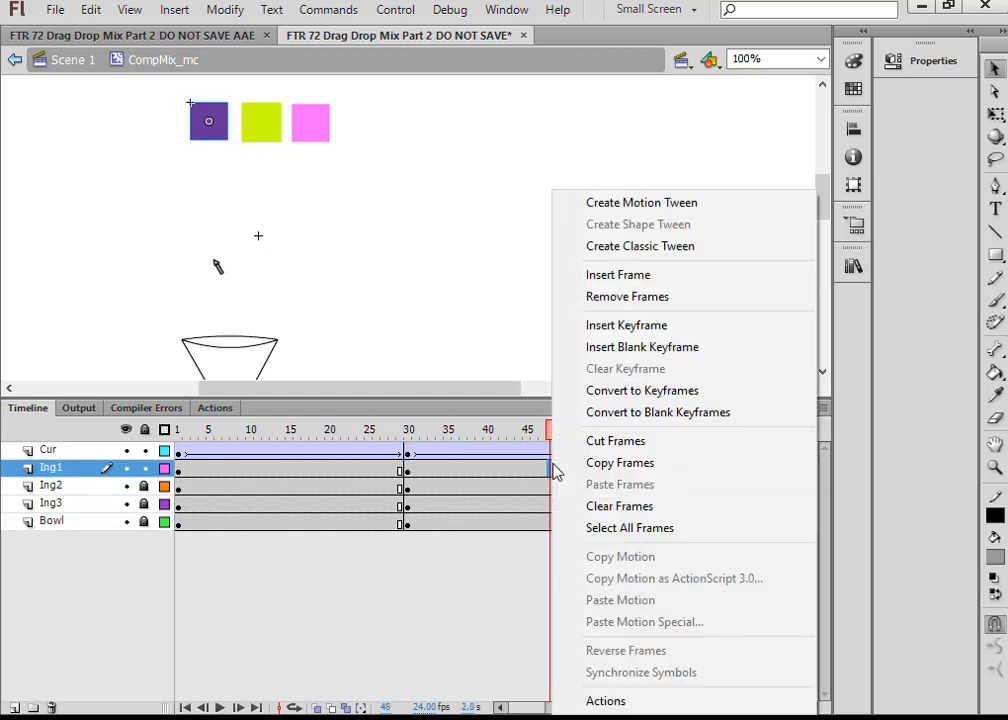
click(630, 247)
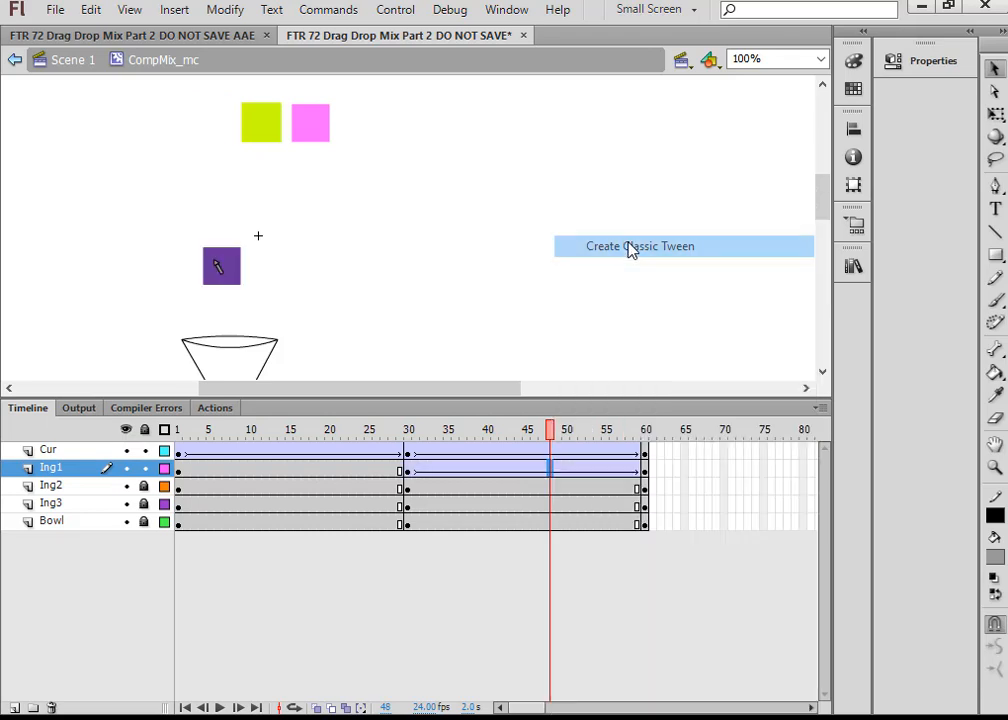
key(Return)
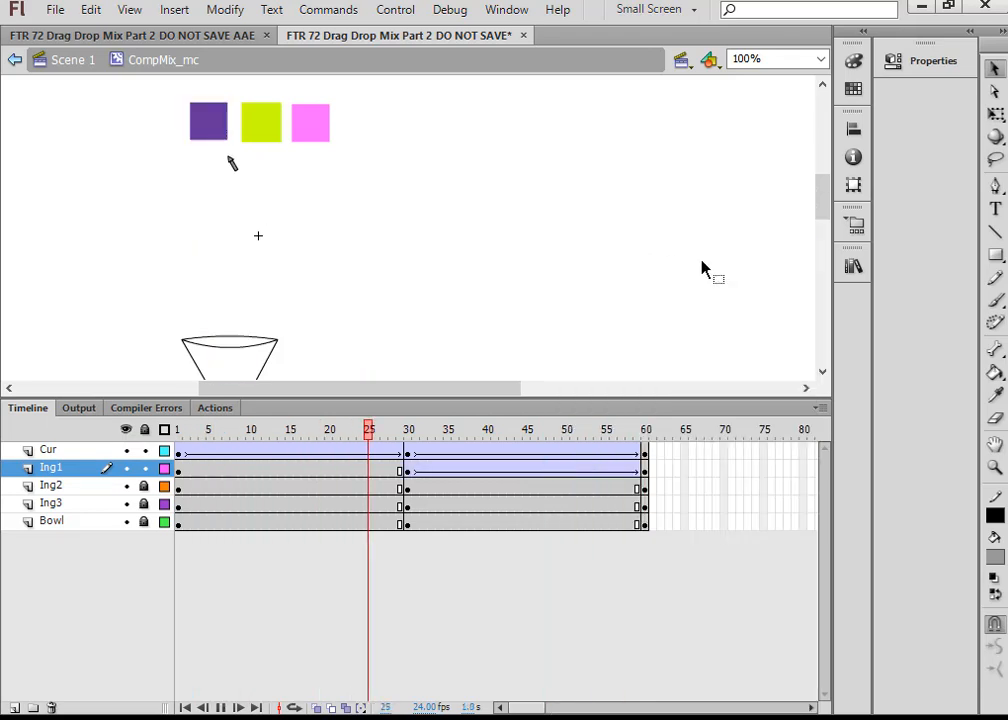
key(Return)
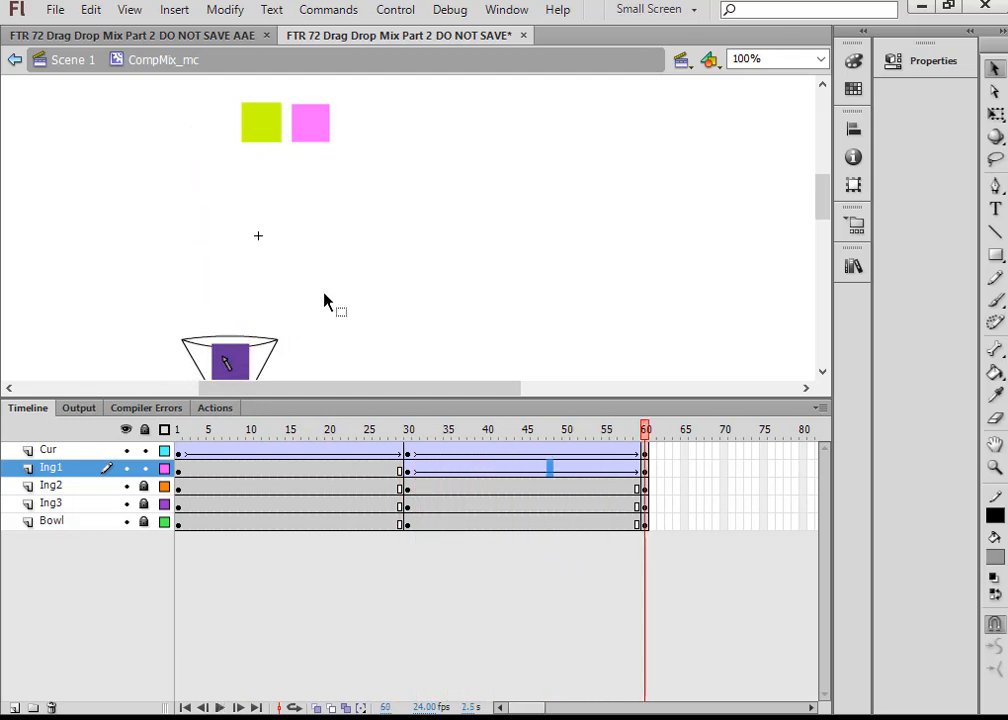
Step: Insert keyframes at frame 61 on the Cur, Ing2, Ing3 and Bowl layers, leaving Ing1 out
click(652, 453)
right_click(652, 453)
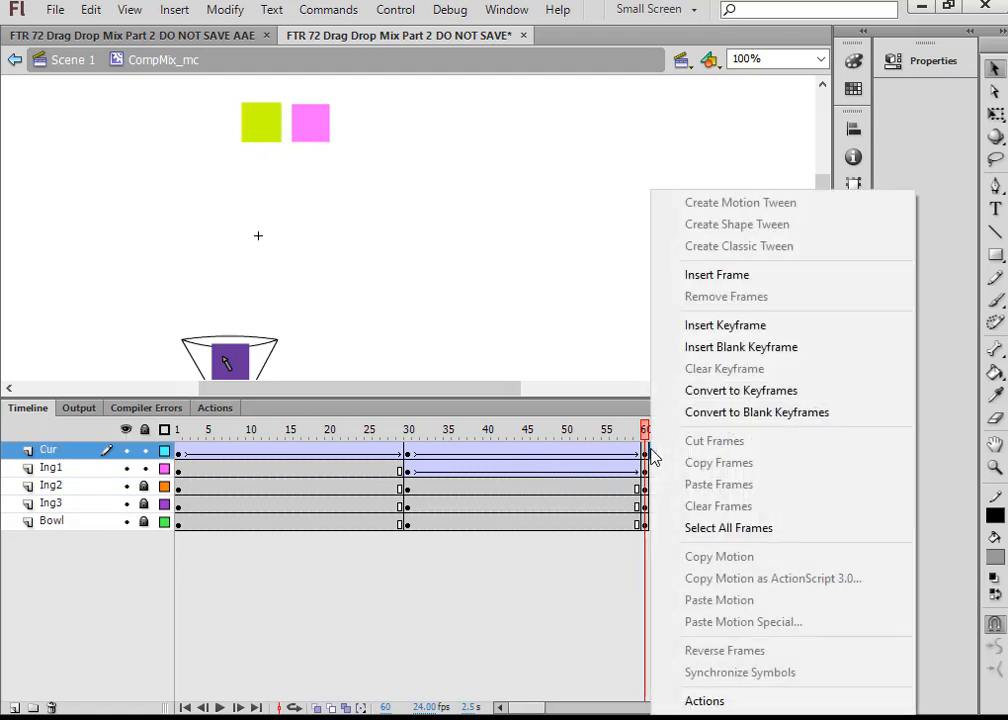
click(705, 326)
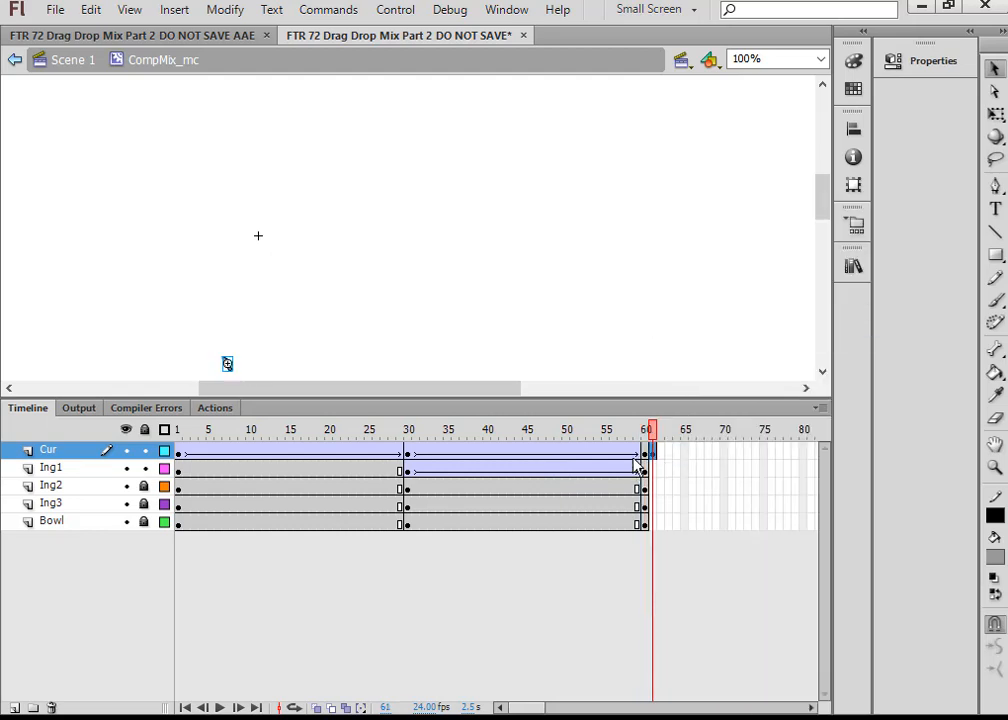
click(654, 486)
drag(655, 524, 652, 522)
right_click(652, 522)
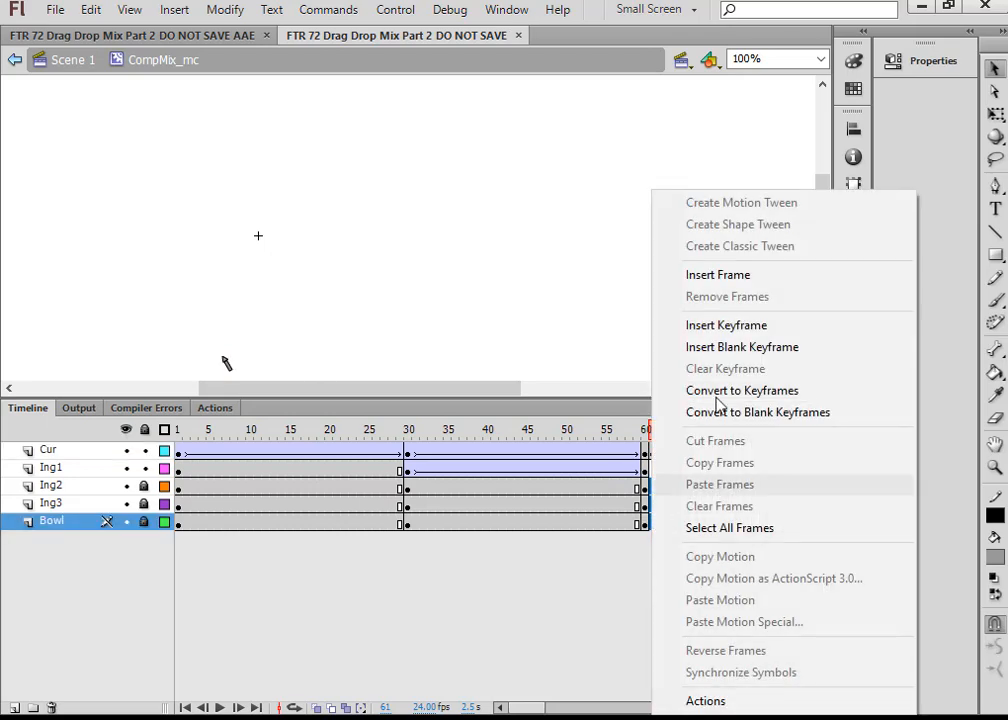
click(730, 327)
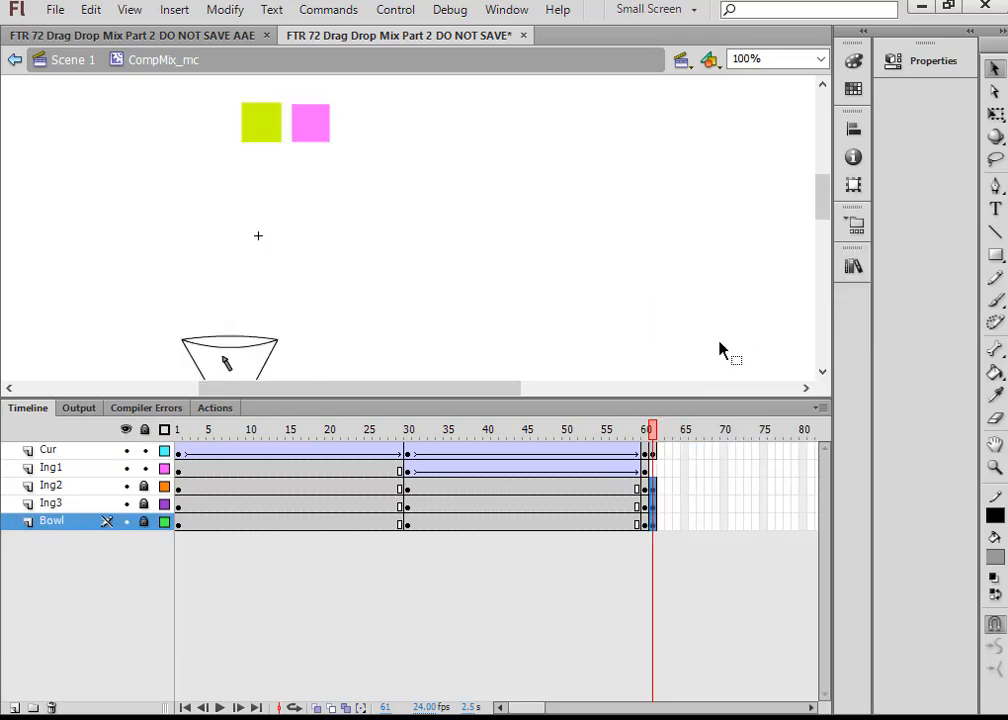
Step: Add a layer named Mix directly above Ing1 and convert its frame 61 to a keyframe
click(44, 469)
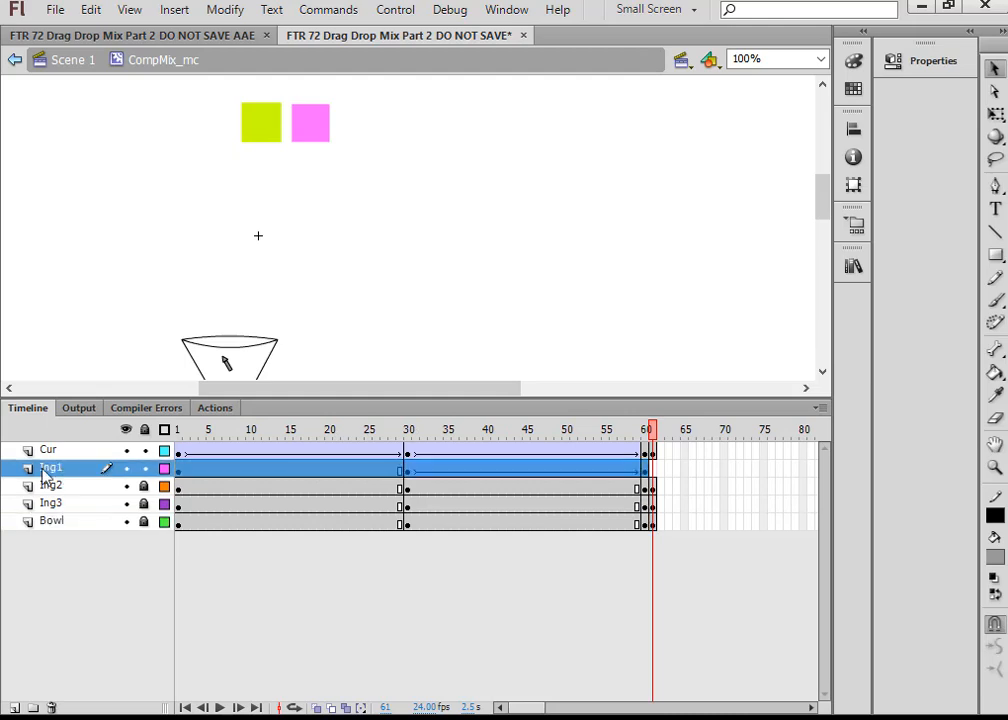
click(14, 707)
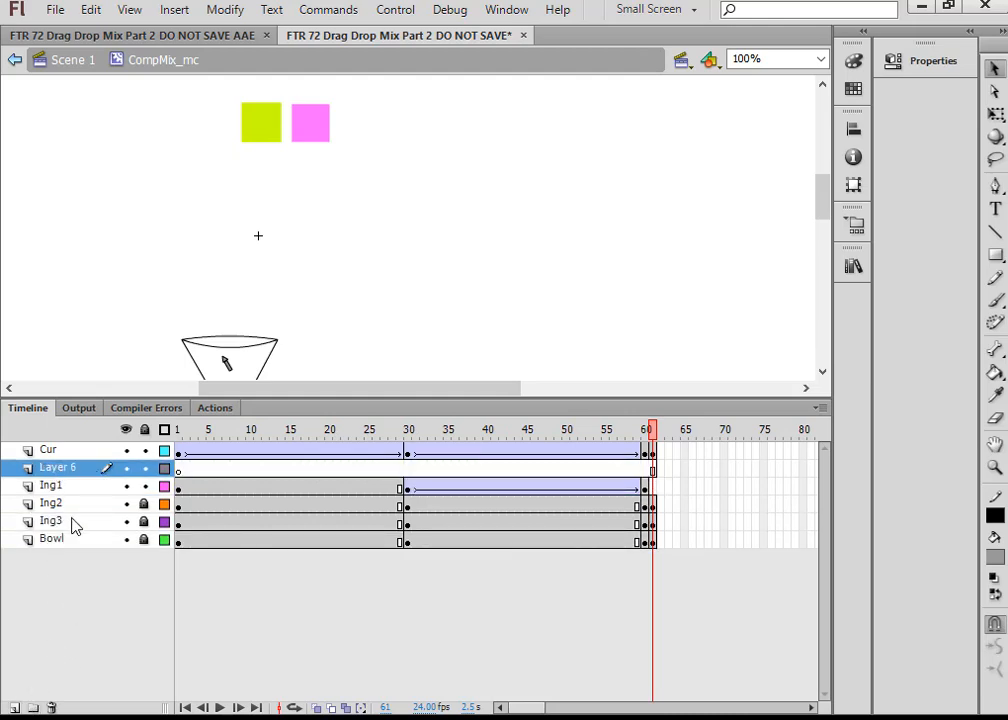
double_click(63, 468)
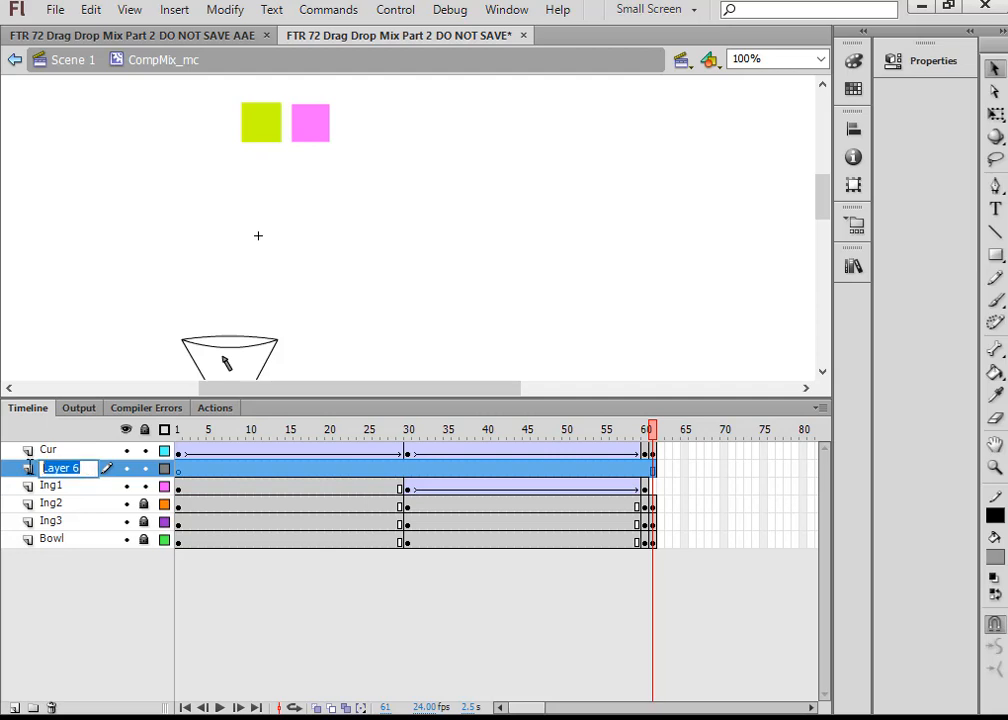
text(Mix)
click(637, 322)
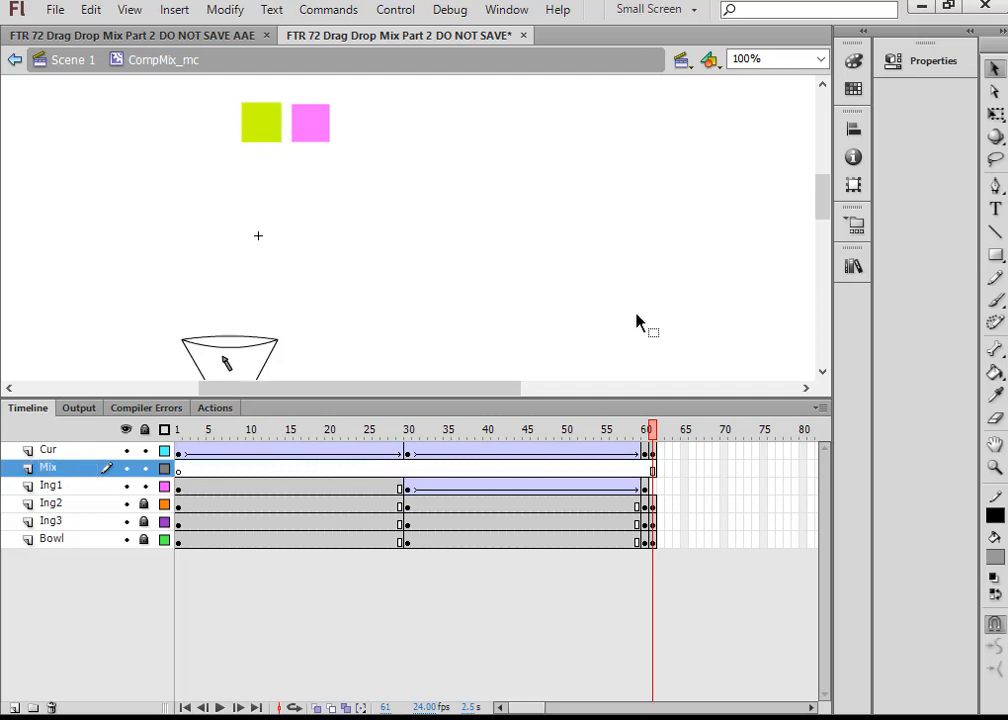
right_click(655, 476)
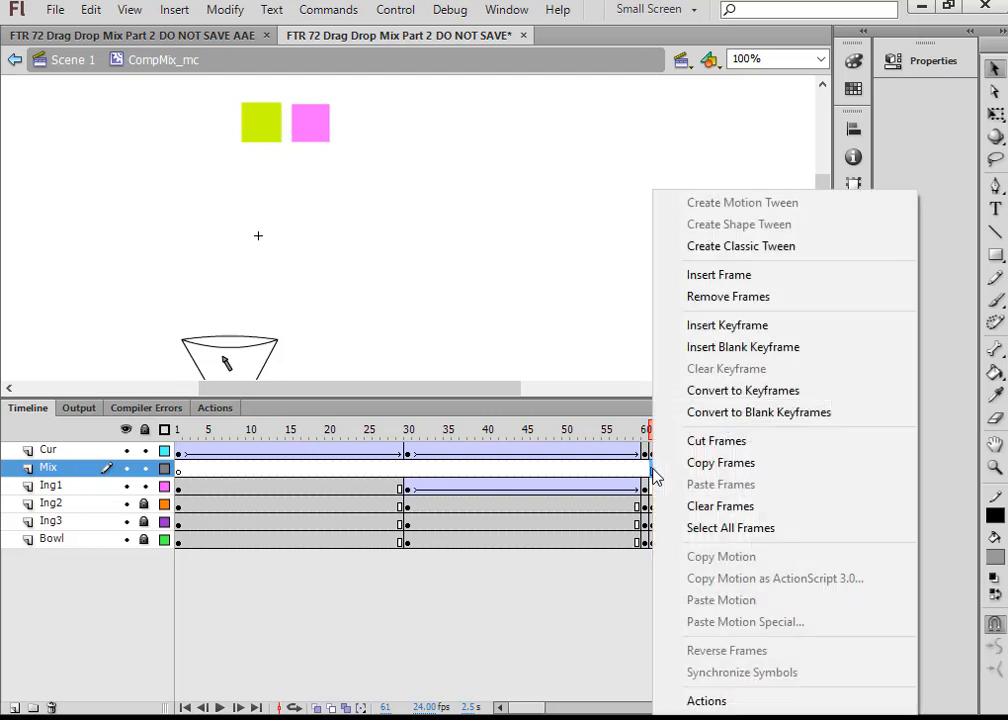
click(715, 390)
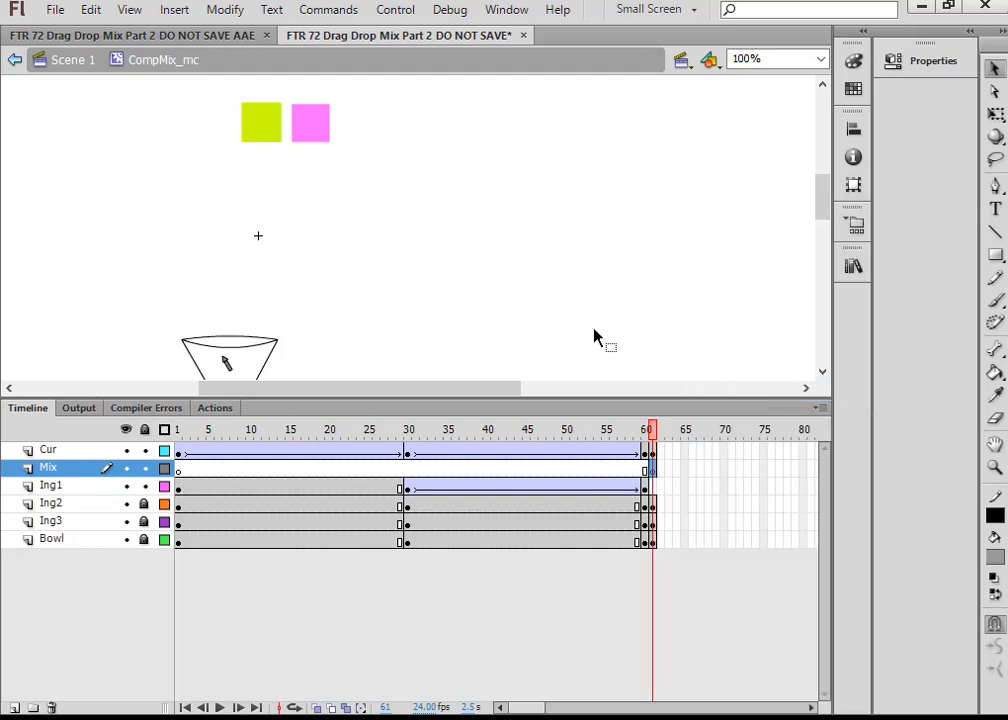
Step: Open the Ing1Mix_mc symbol from the library and copy its purple trapezoid shape
click(852, 270)
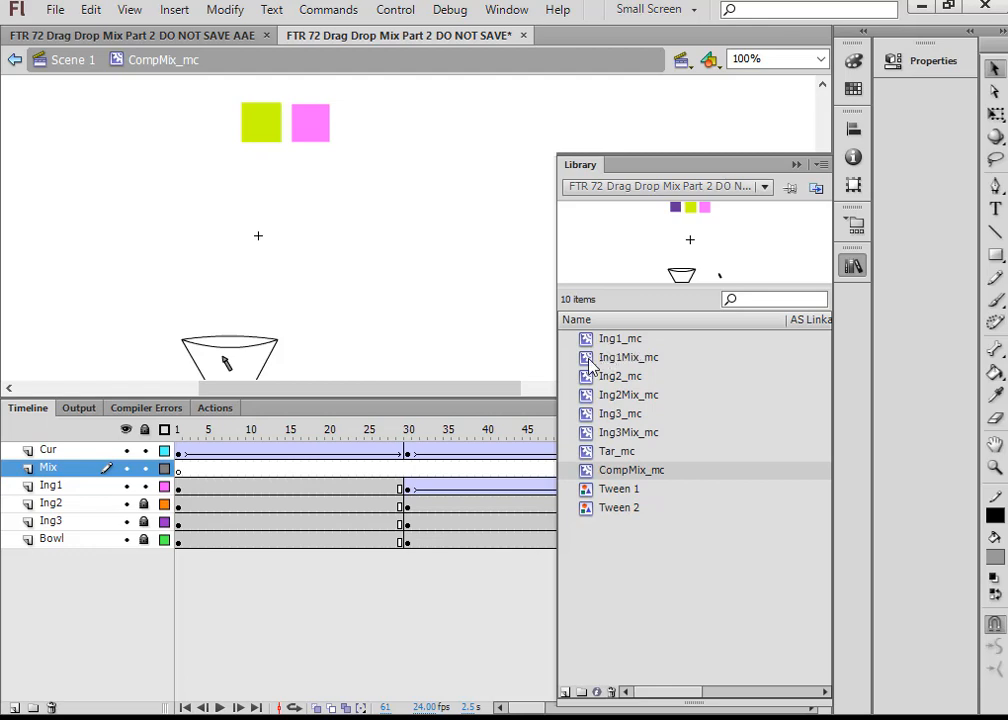
double_click(589, 364)
drag(200, 190, 344, 290)
right_click(313, 251)
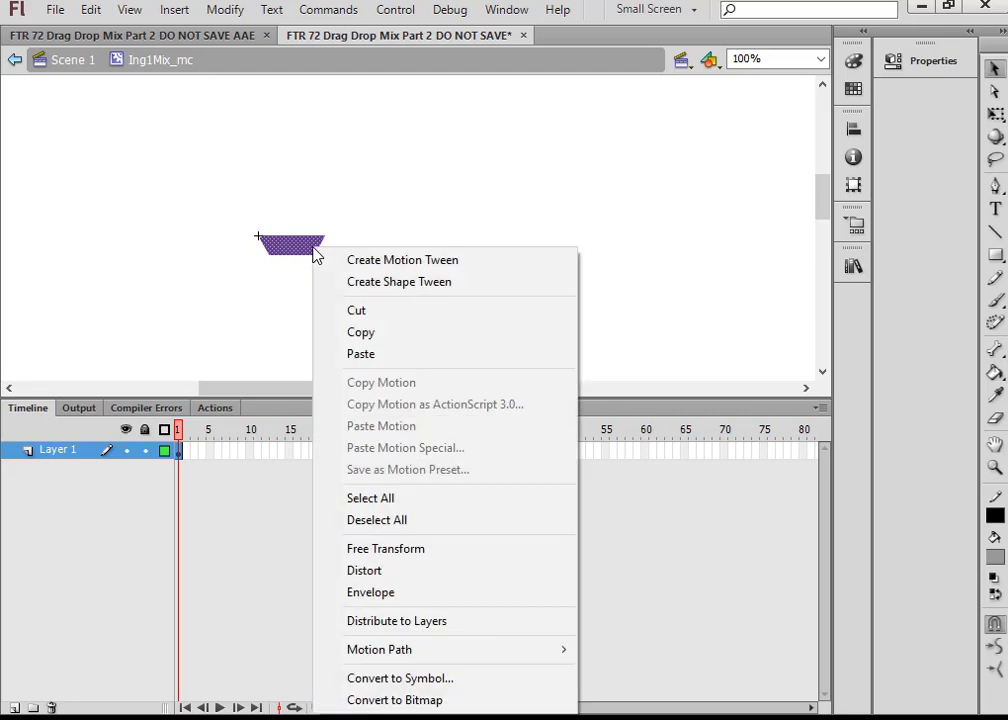
click(386, 339)
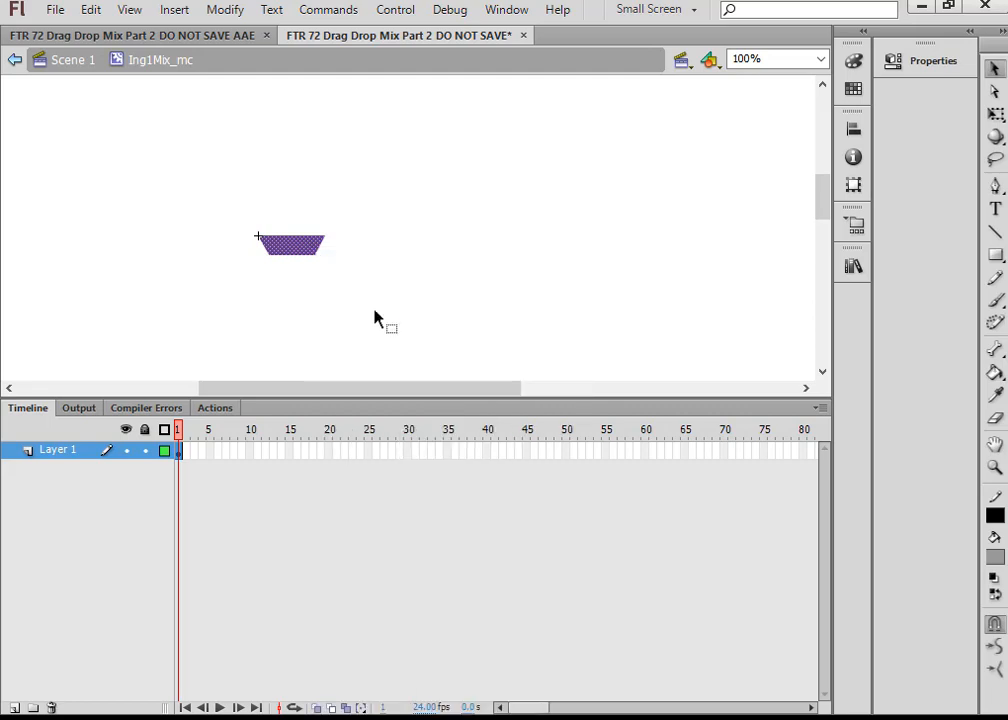
Step: Reopen the CompMix_mc symbol and paste the purple shape at frame 61 of the Mix layer, positioning it inside the bowl's base
click(853, 266)
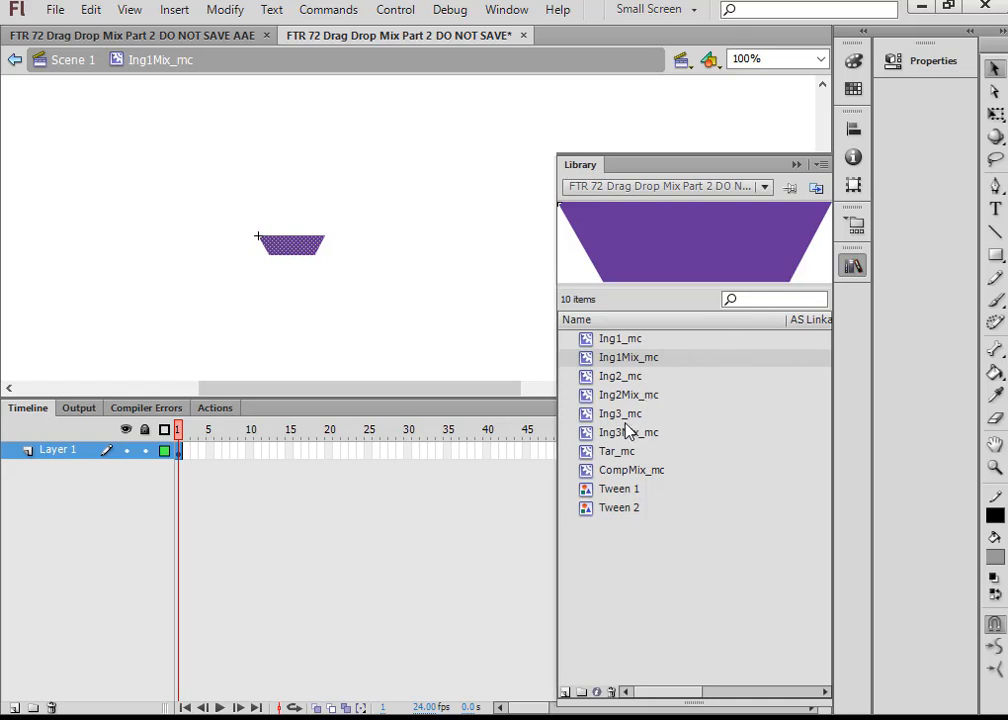
double_click(587, 477)
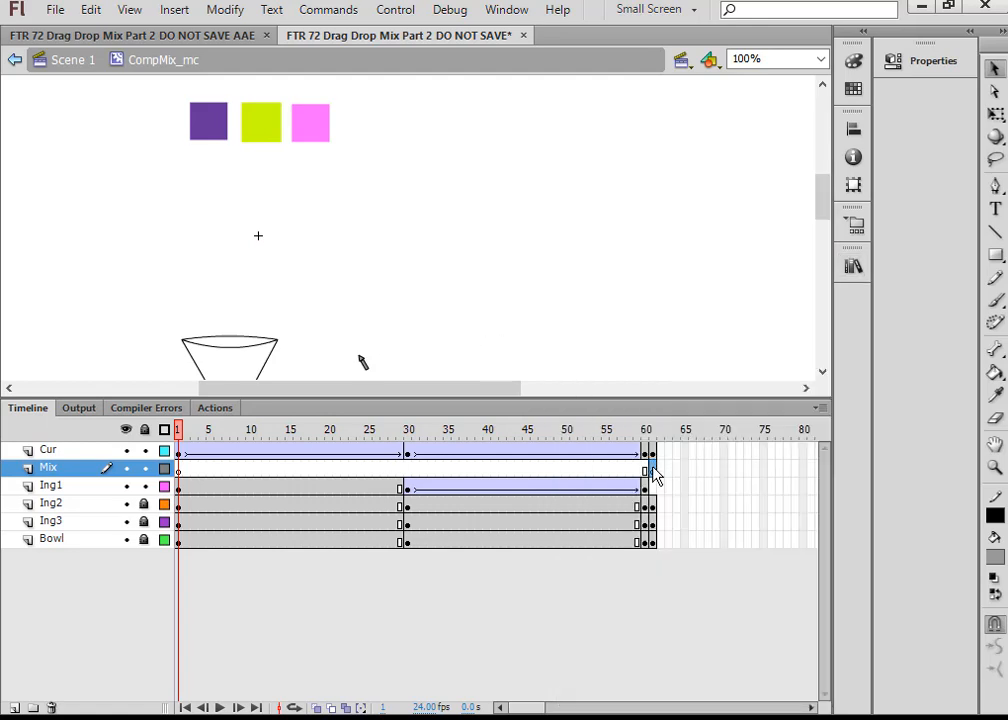
click(653, 469)
right_click(450, 200)
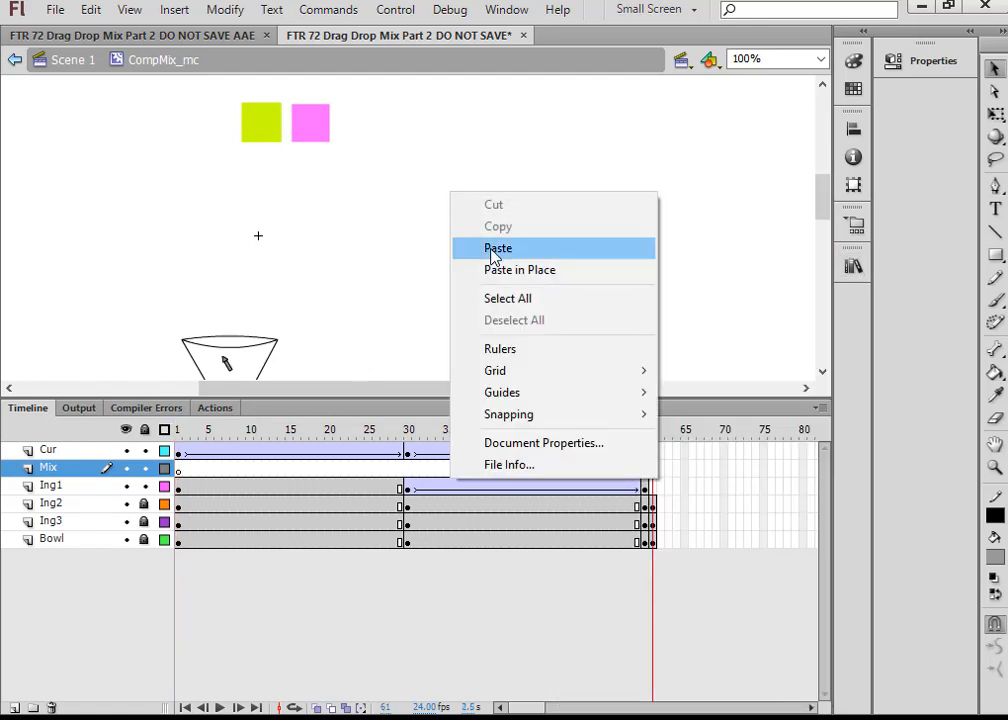
click(490, 252)
drag(430, 235, 316, 323)
scroll(607, 225, down, 2)
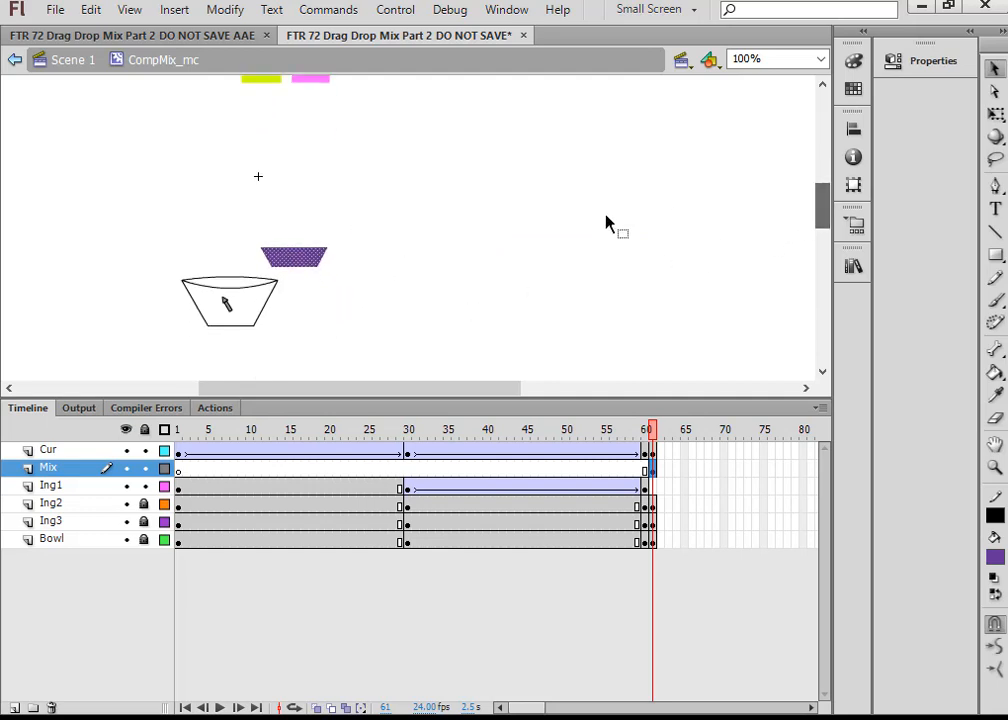
drag(307, 266, 250, 313)
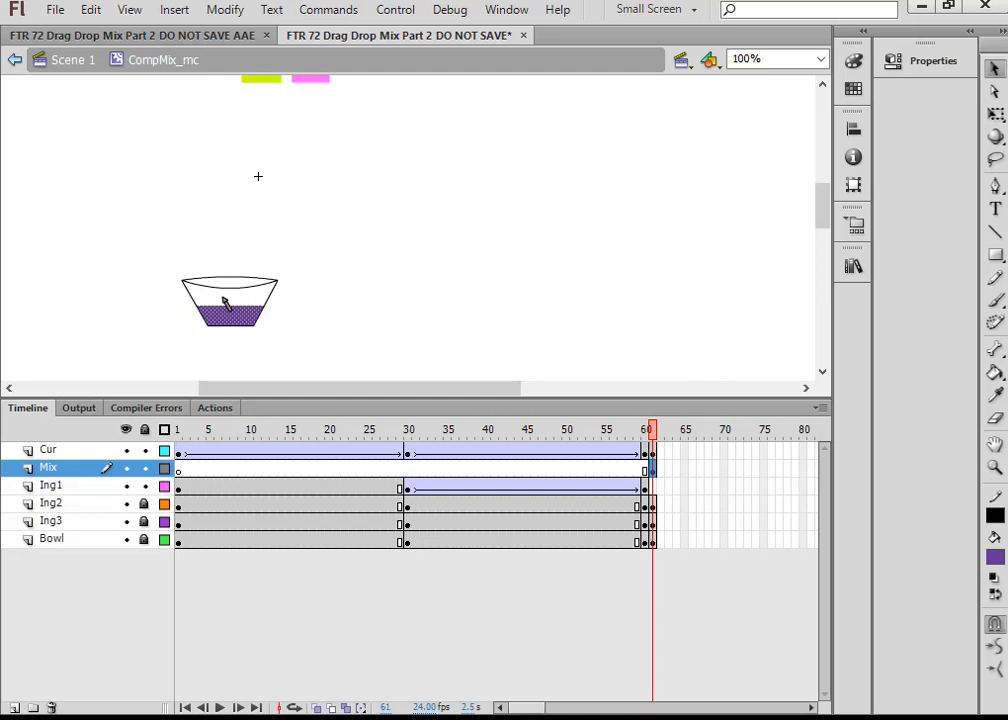
Step: Insert keyframes at frame 90 on the Cur, Mix, Ing2, Ing3 and Bowl layers, leaving Ing1 out
drag(536, 708, 573, 690)
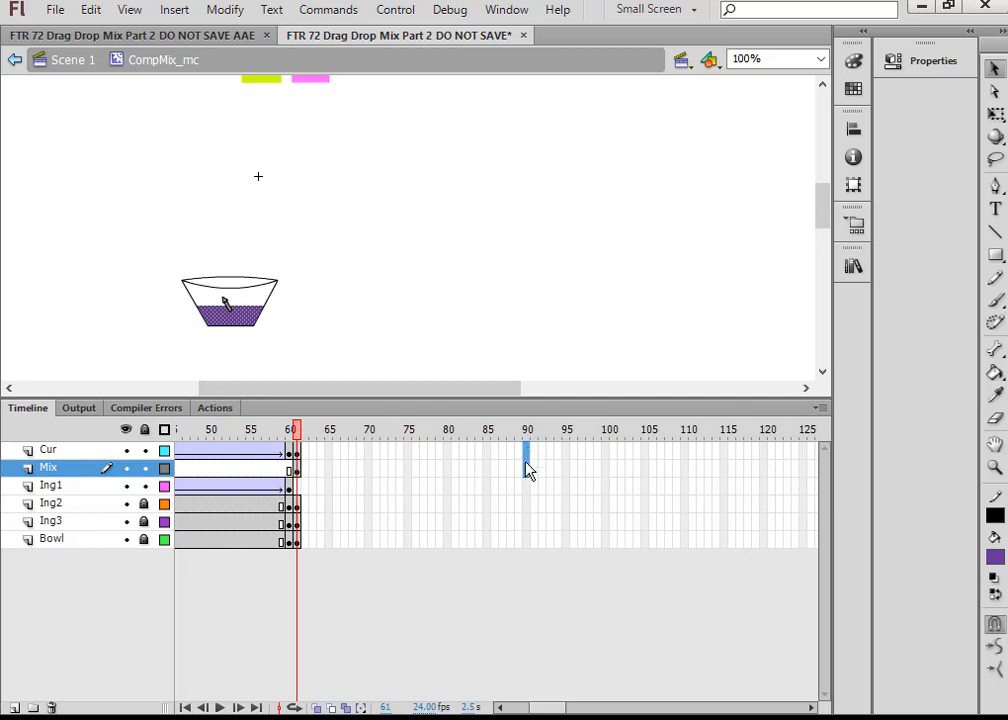
right_click(527, 468)
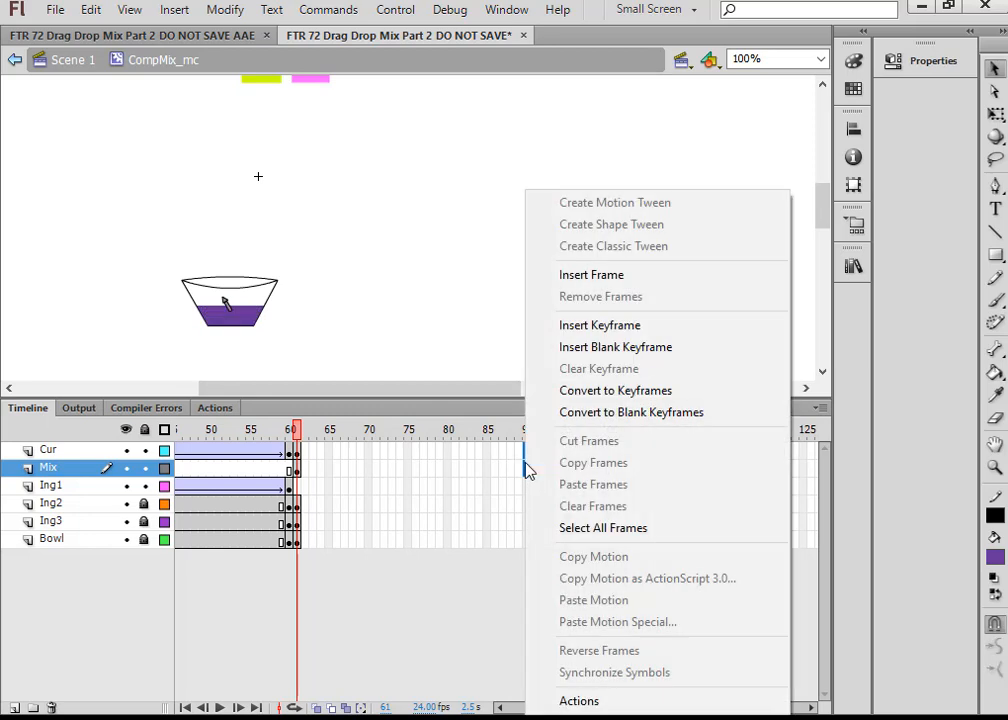
click(597, 326)
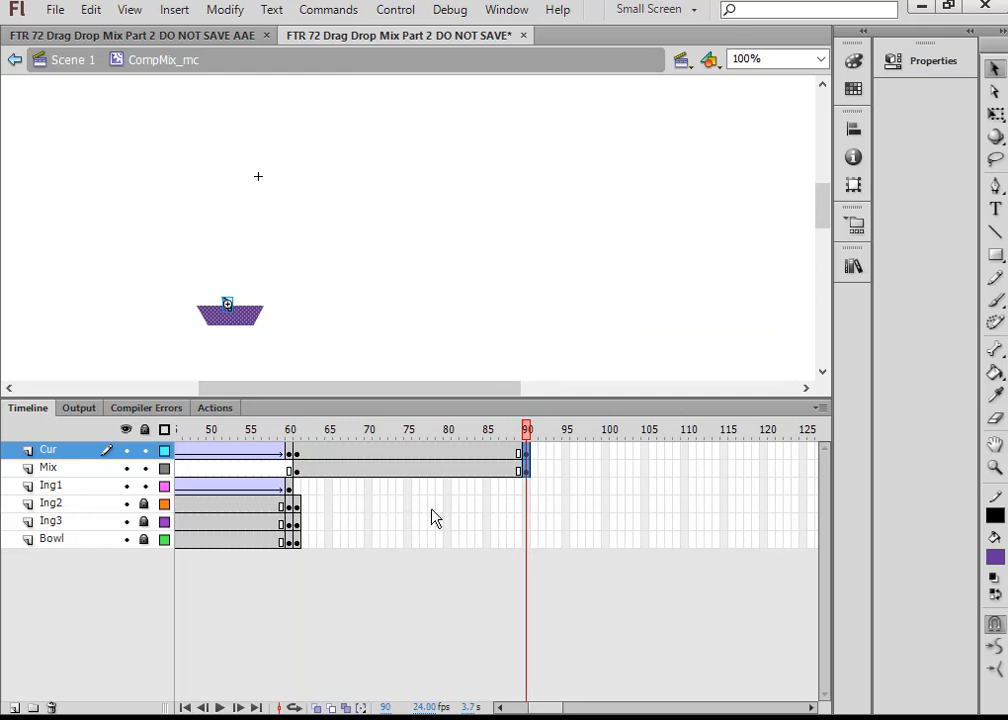
click(527, 505)
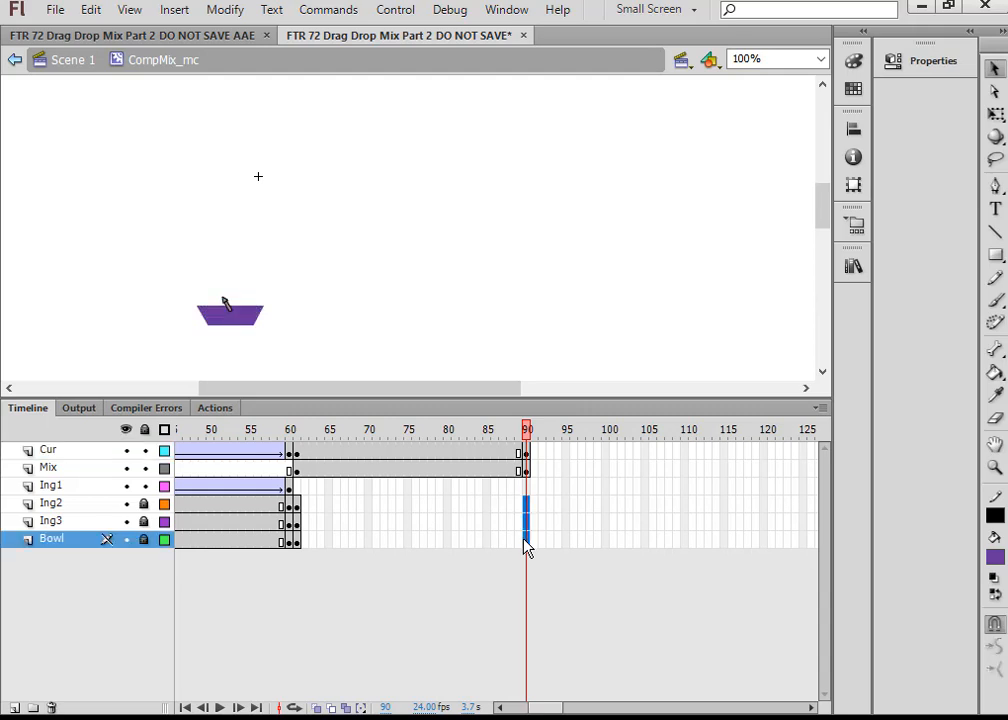
right_click(526, 541)
click(529, 541)
click(528, 505)
right_click(527, 542)
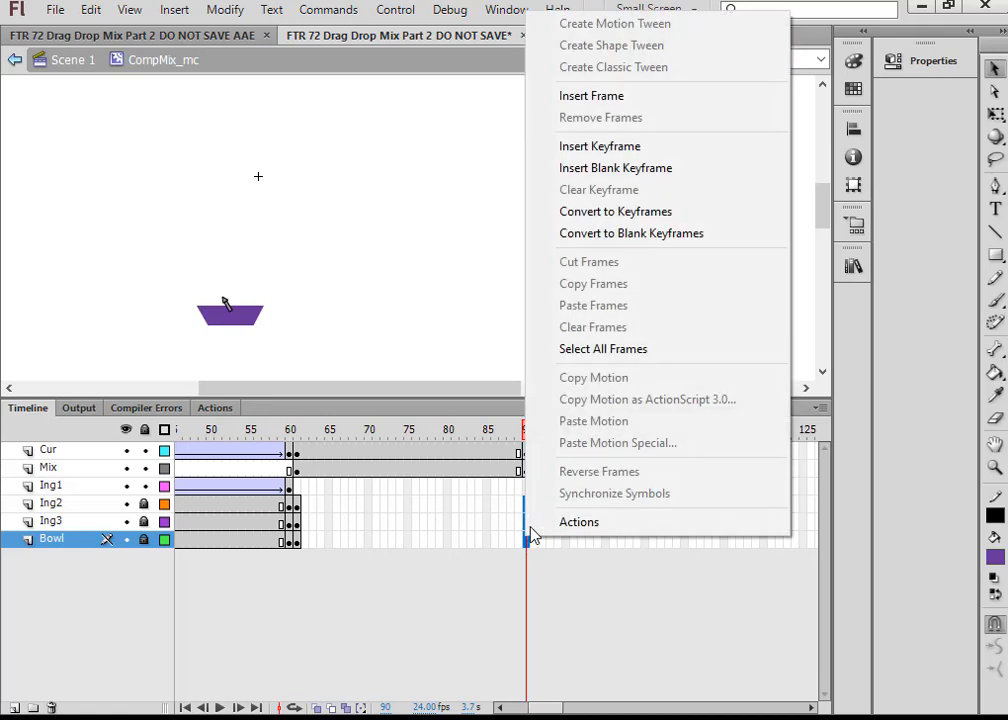
click(579, 147)
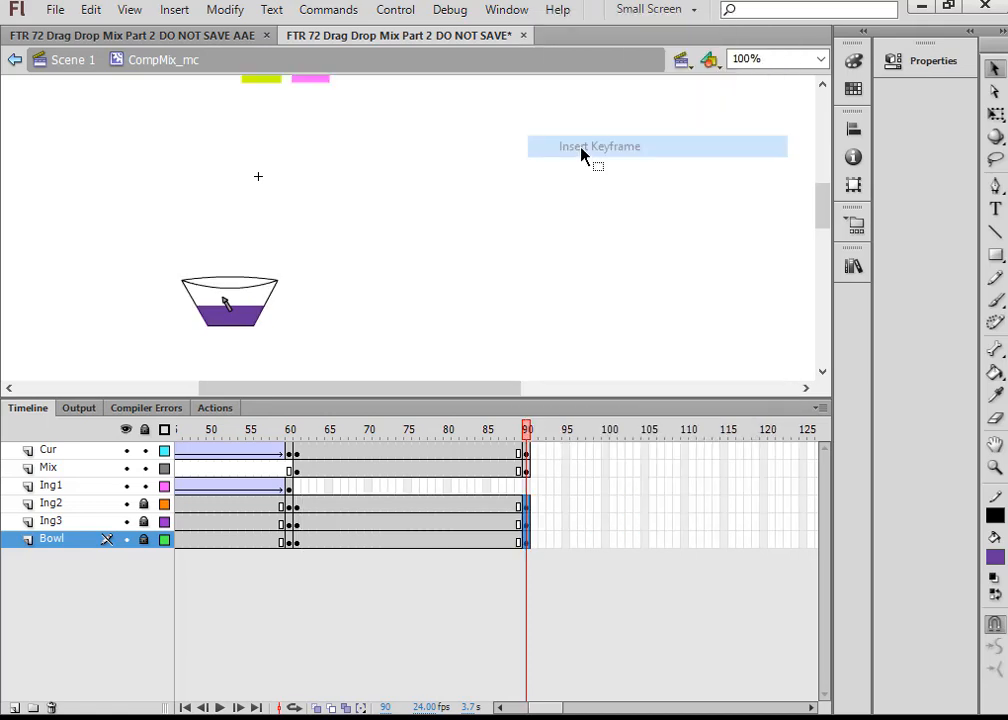
Step: Move the cursor graphic onto the yellow-green square at frame 90 and create a classic tween on Cur between frames 61 and 90
click(529, 451)
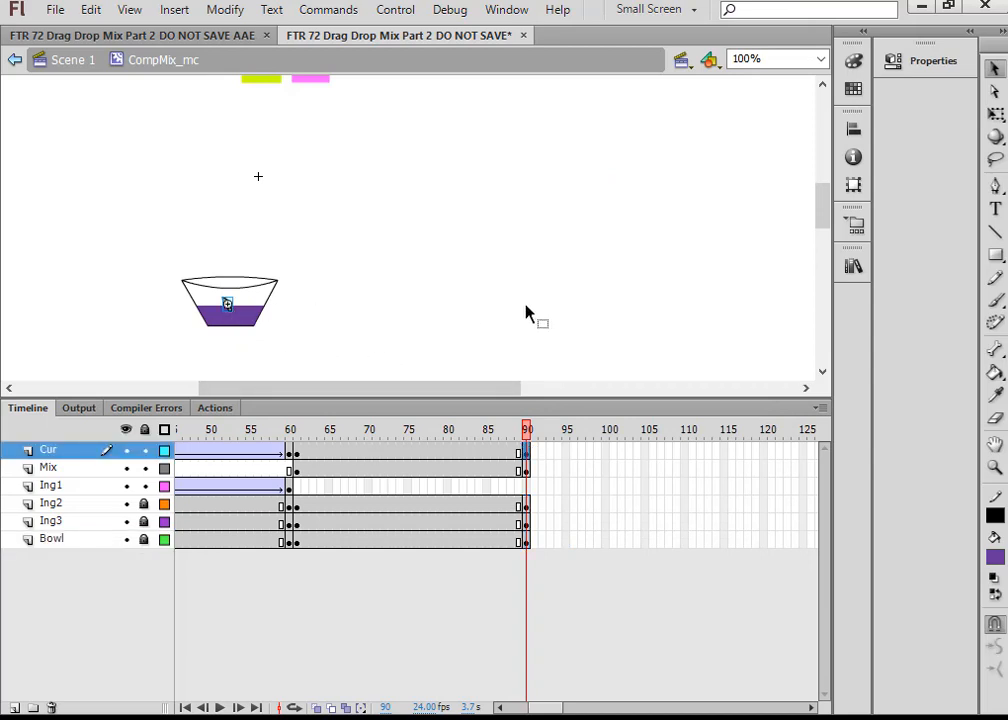
scroll(826, 211, up, 2)
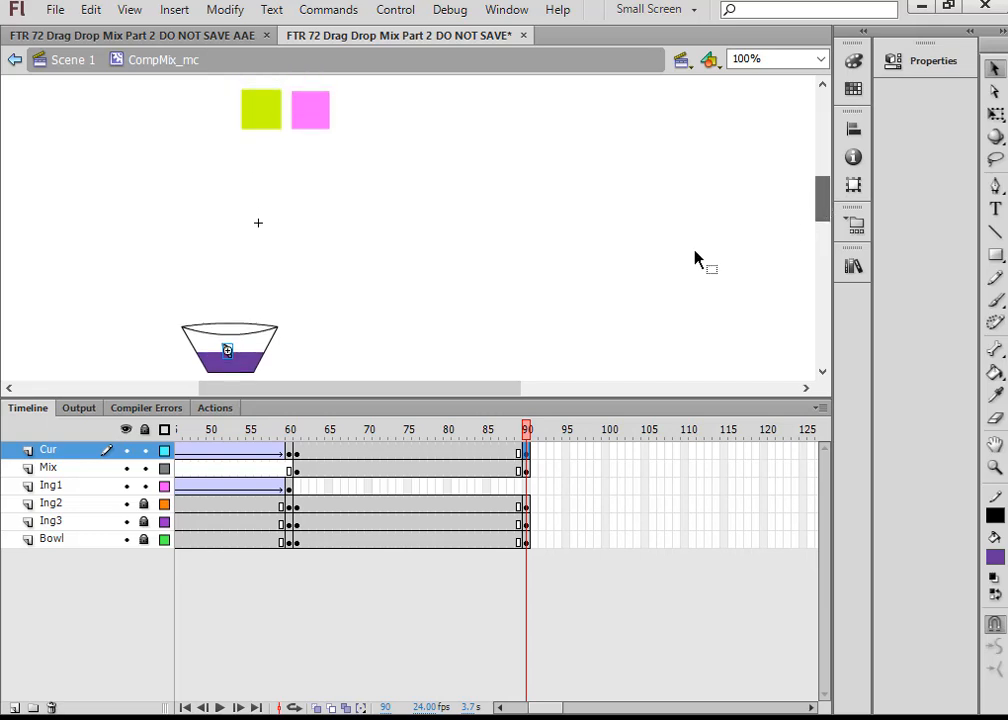
drag(227, 352, 261, 109)
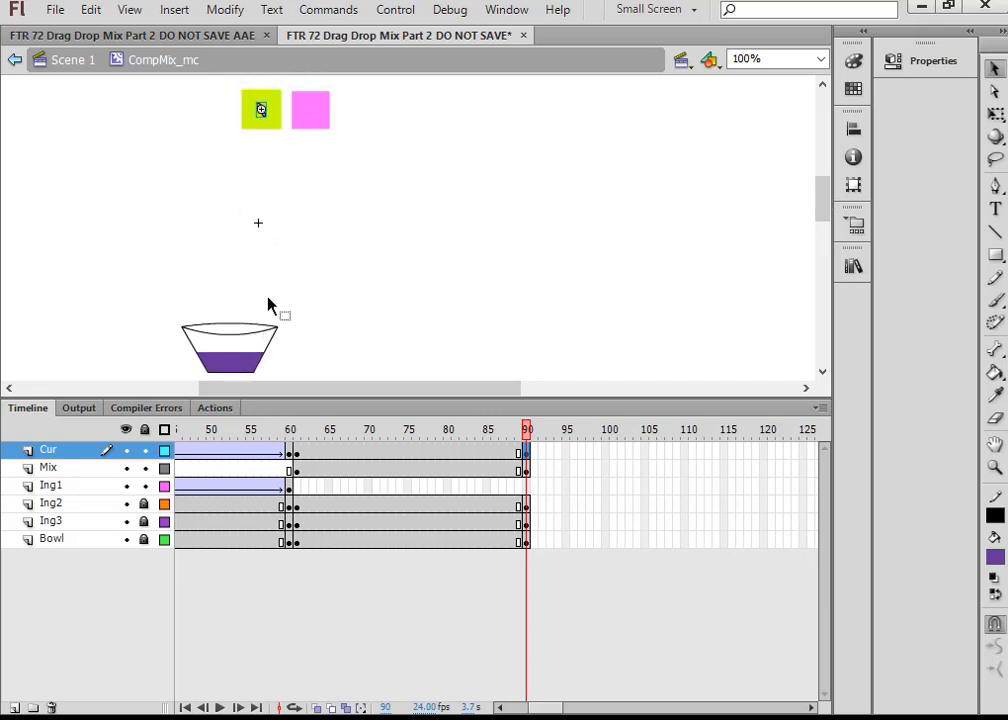
right_click(400, 458)
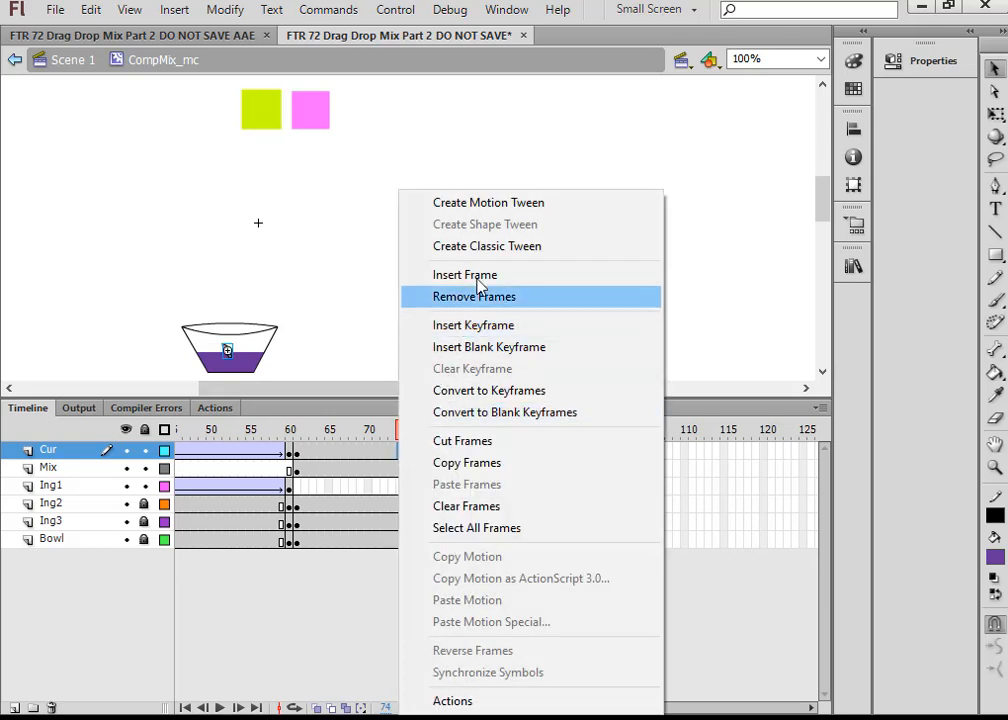
click(490, 247)
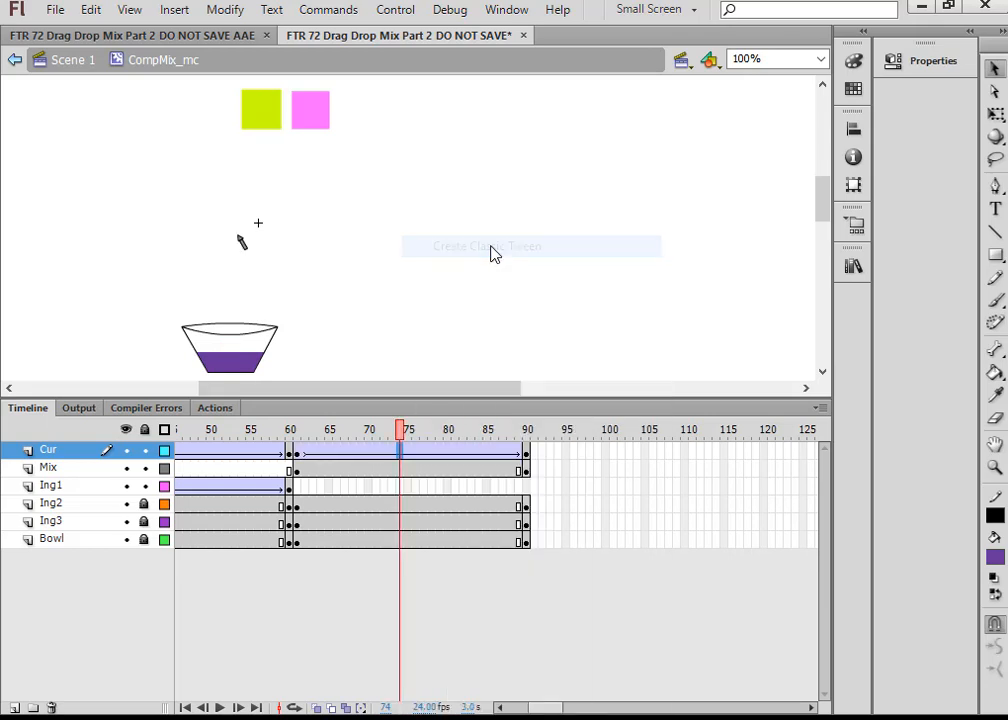
drag(405, 437, 538, 450)
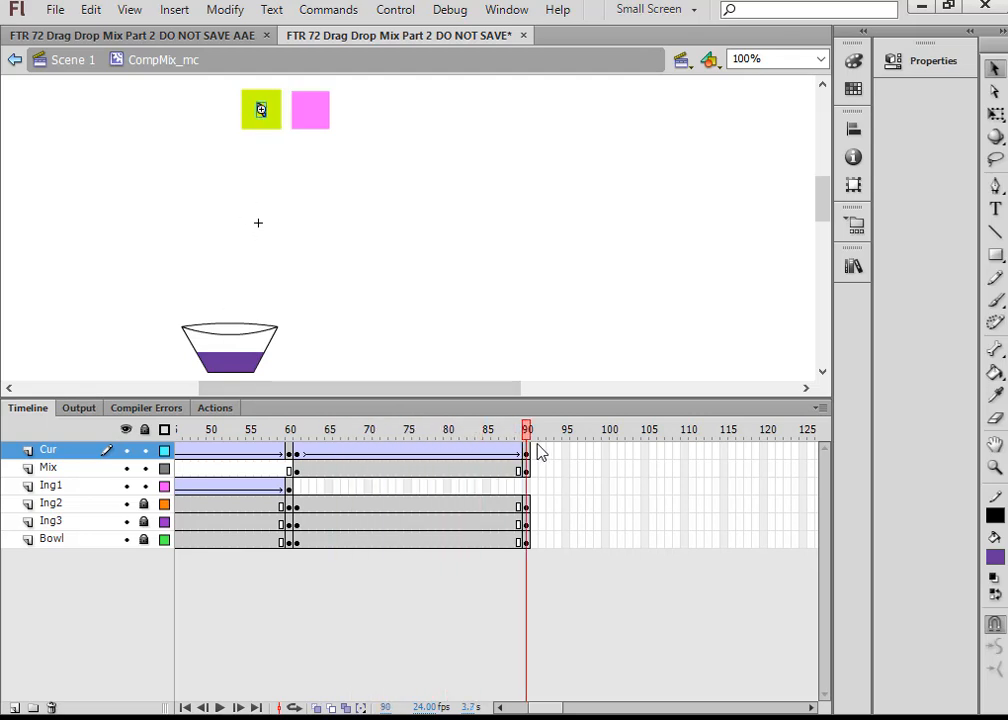
Step: Insert keyframes at frame 120 on the Cur, Mix, Ing2, Ing3 and Bowl layers, leaving Ing1 out
drag(557, 709, 563, 711)
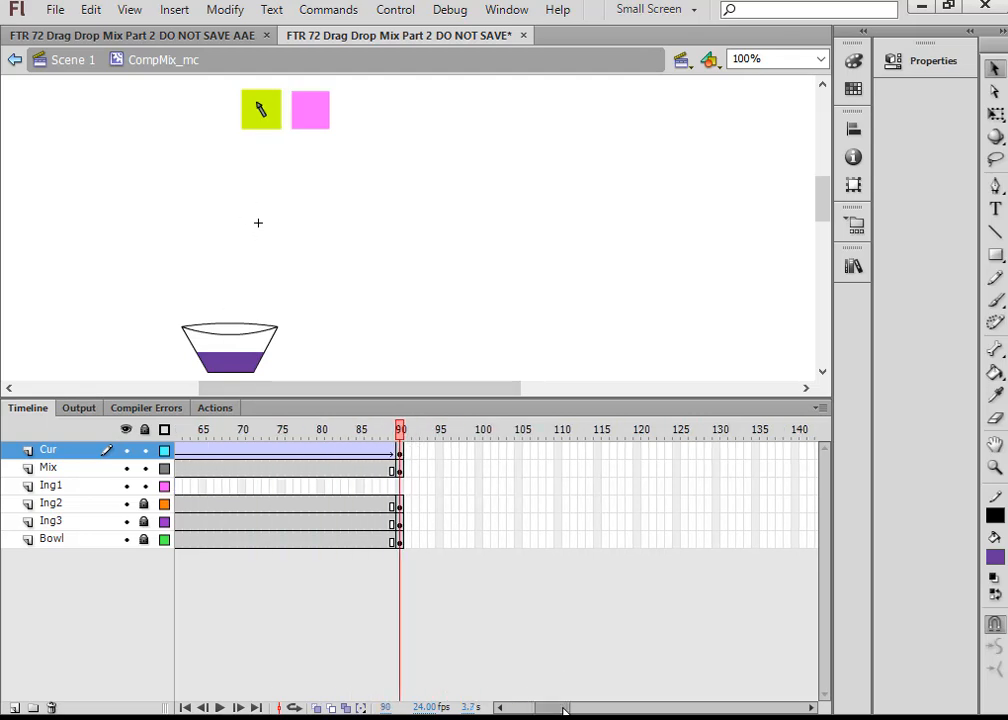
click(639, 468)
right_click(639, 468)
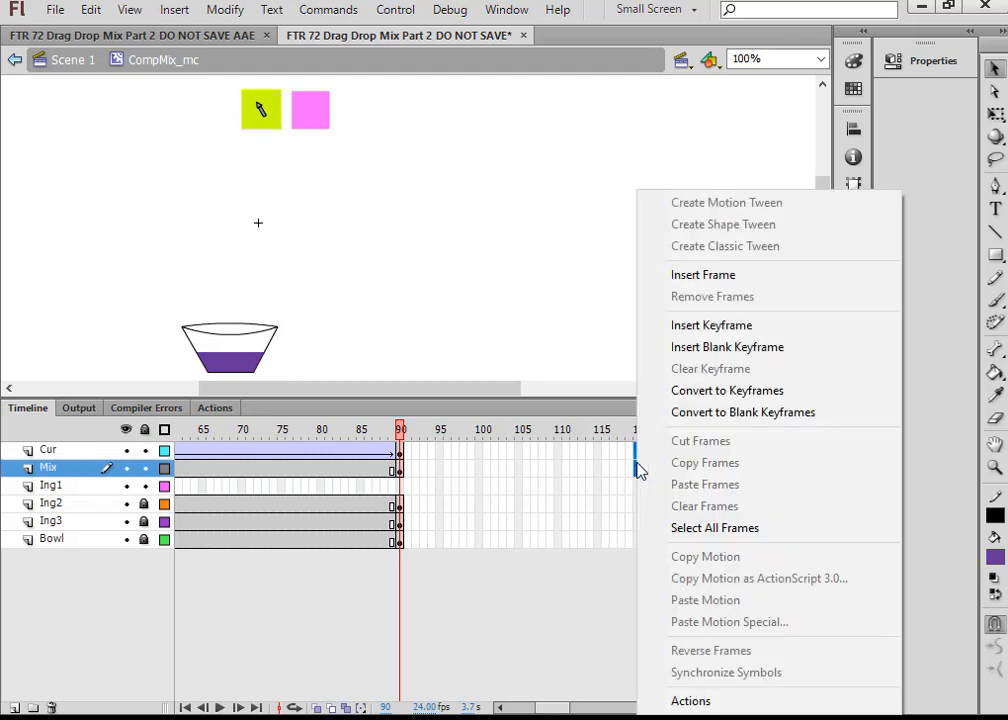
click(709, 326)
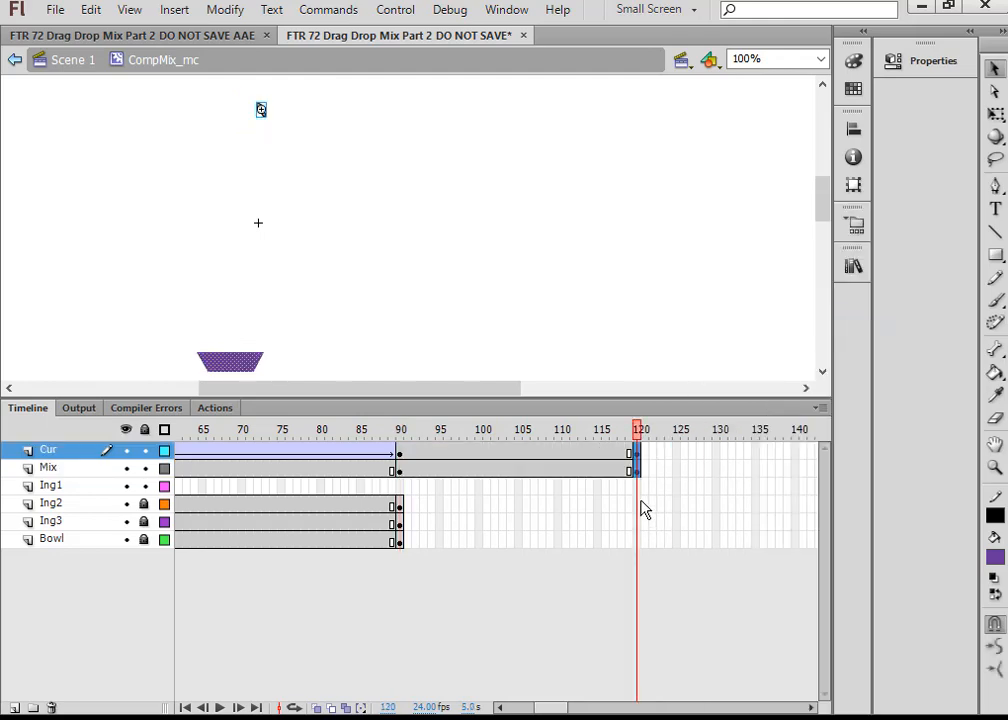
drag(639, 506, 639, 552)
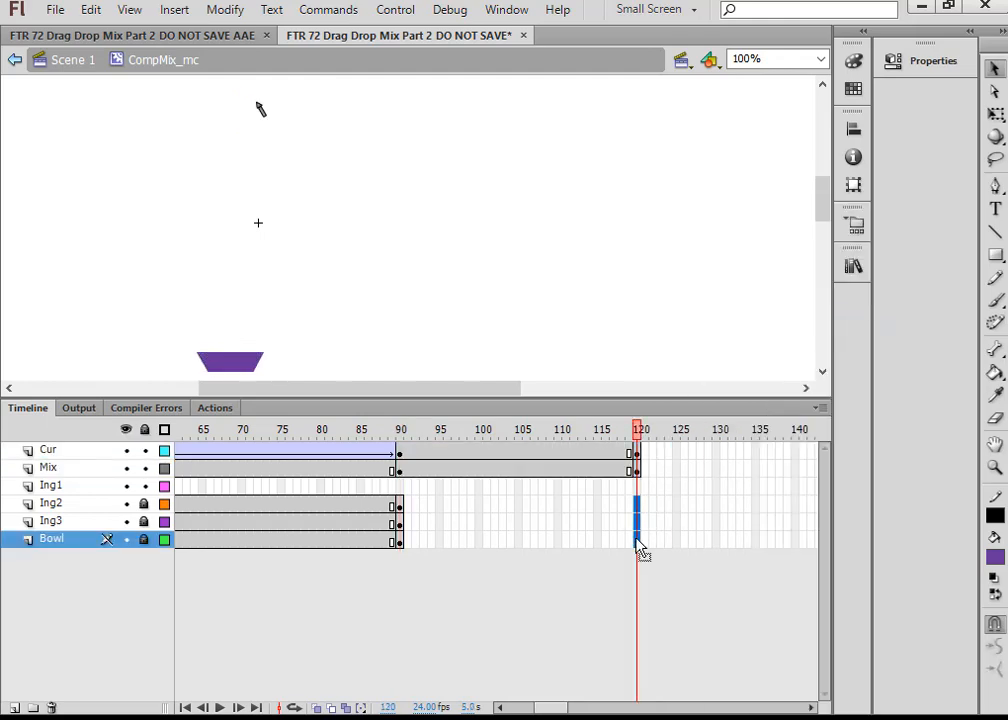
right_click(637, 544)
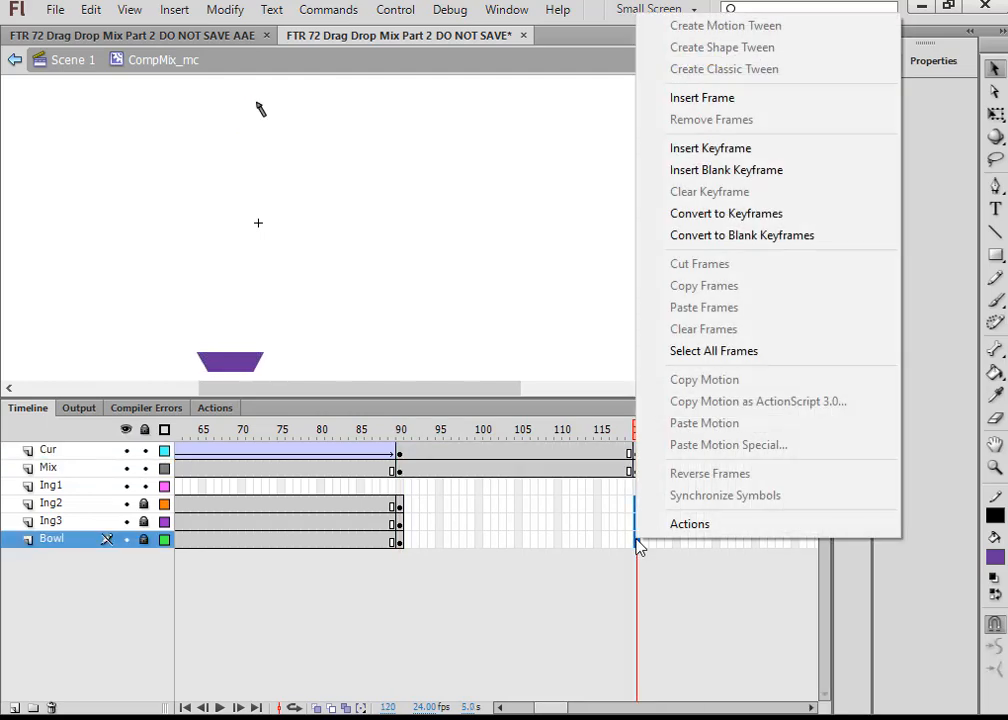
click(686, 149)
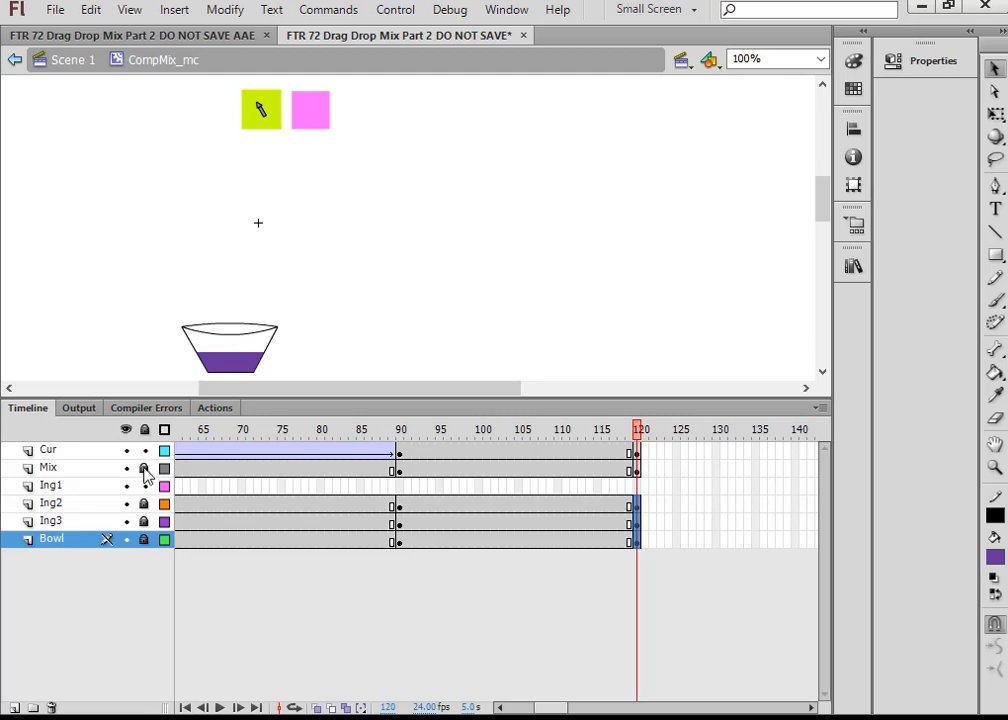
Step: With only Cur and Ing2 unlocked, move the cursor graphic and yellow-green square together into the bowl at frame 120
click(145, 504)
drag(205, 83, 360, 202)
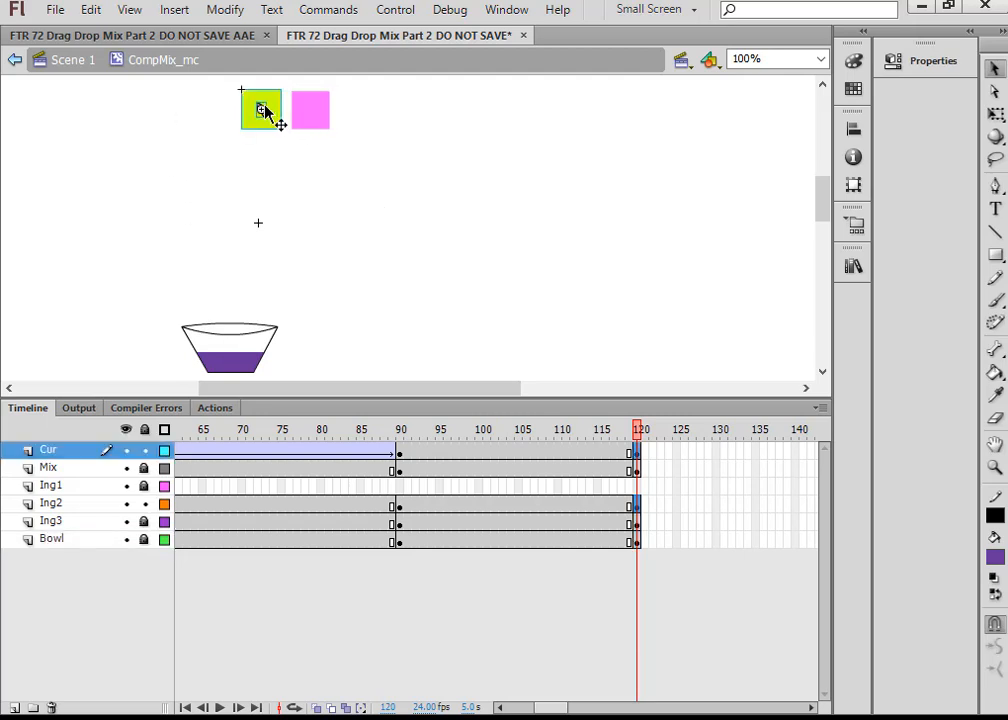
drag(265, 110, 238, 352)
Step: Create classic tweens between frames 90 and 120 on the Cur and Ing2 layers
right_click(513, 450)
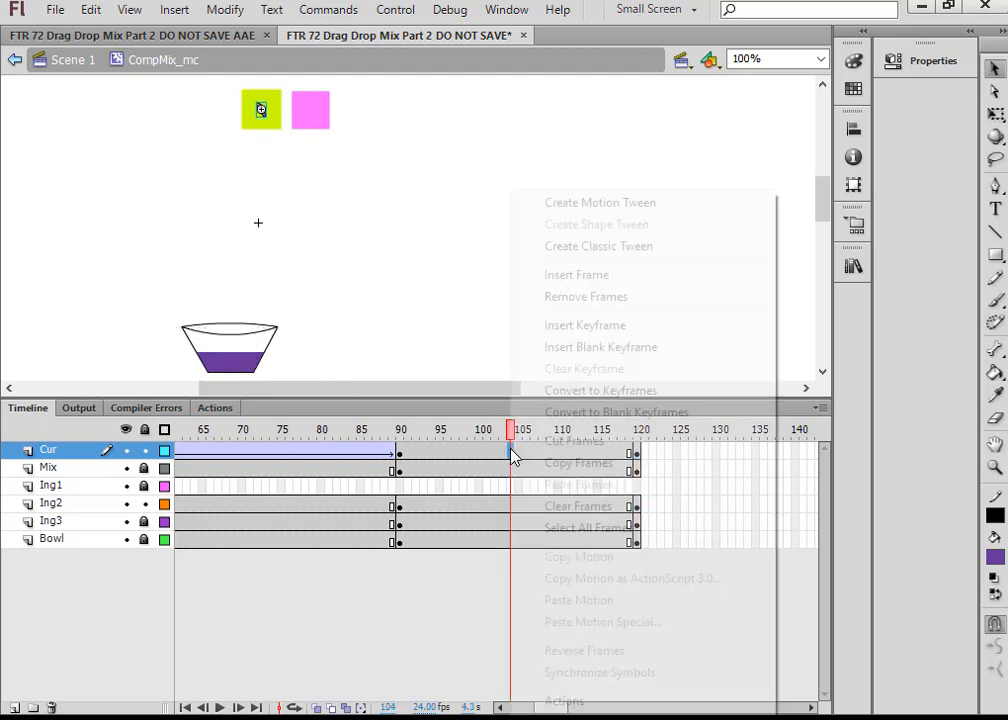
click(577, 248)
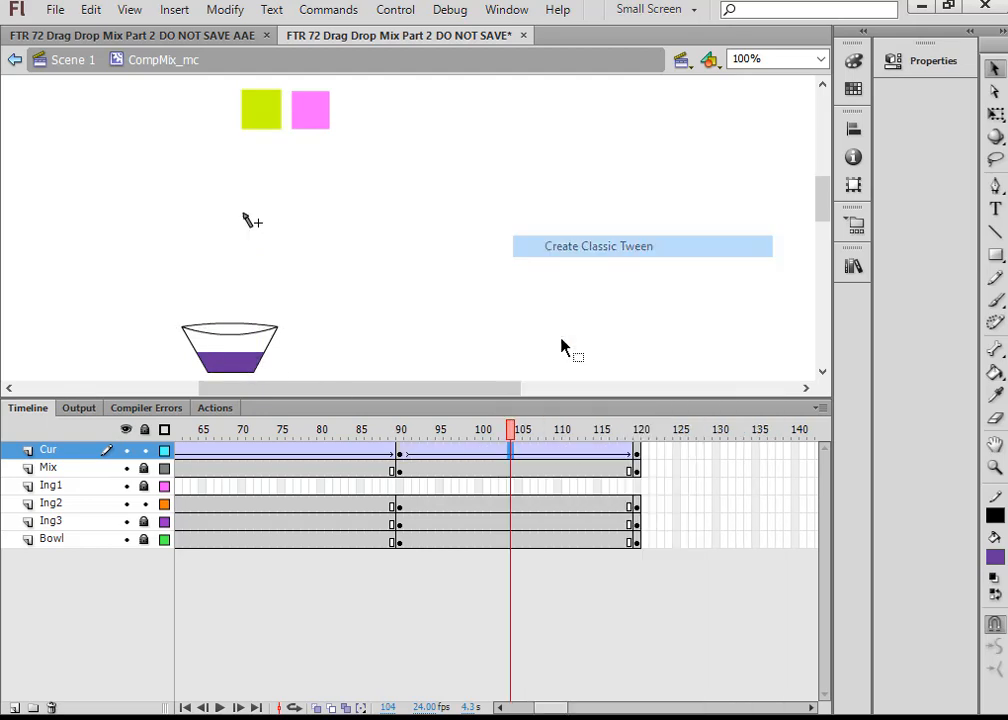
right_click(482, 503)
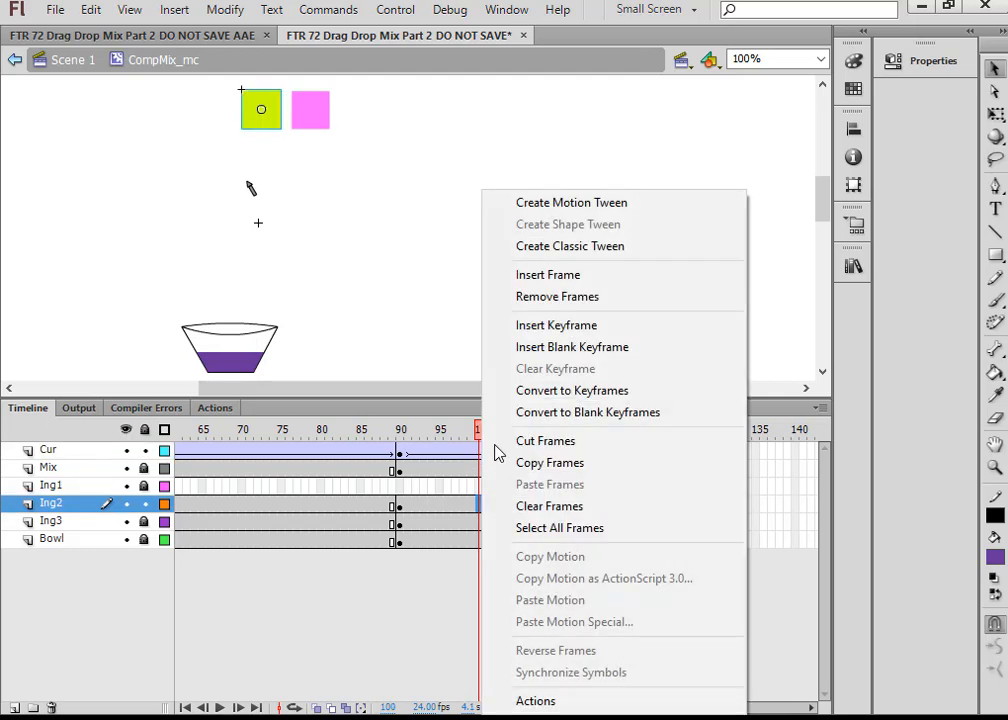
click(543, 250)
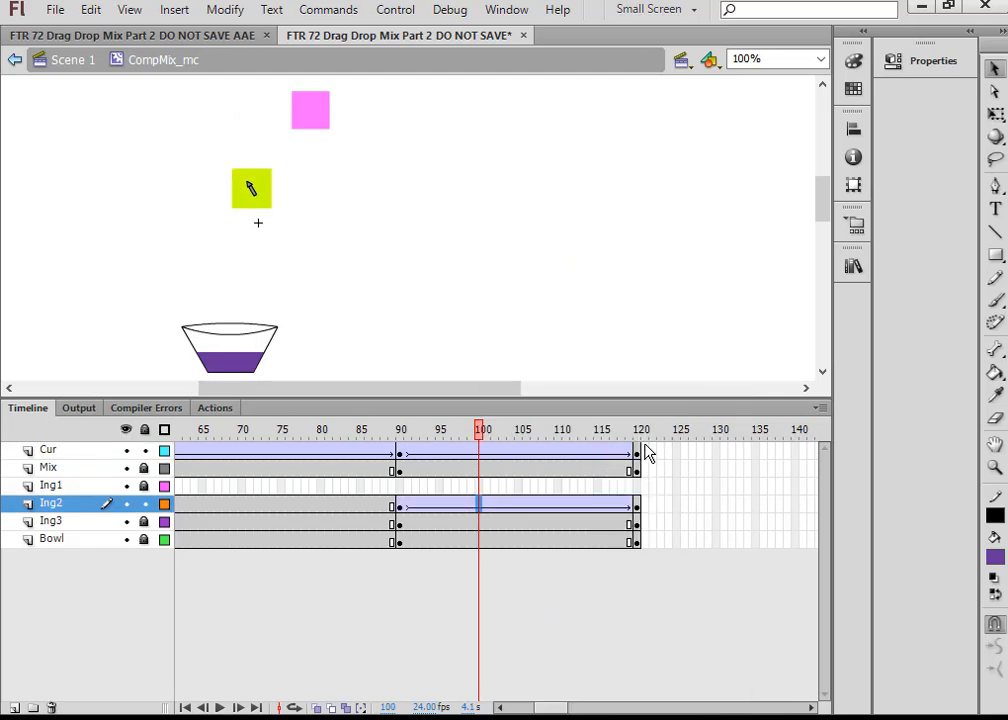
Step: Insert keyframes at frame 121 on the Cur, Mix, Ing3 and Bowl layers, leaving Ing2 out
drag(645, 452, 647, 467)
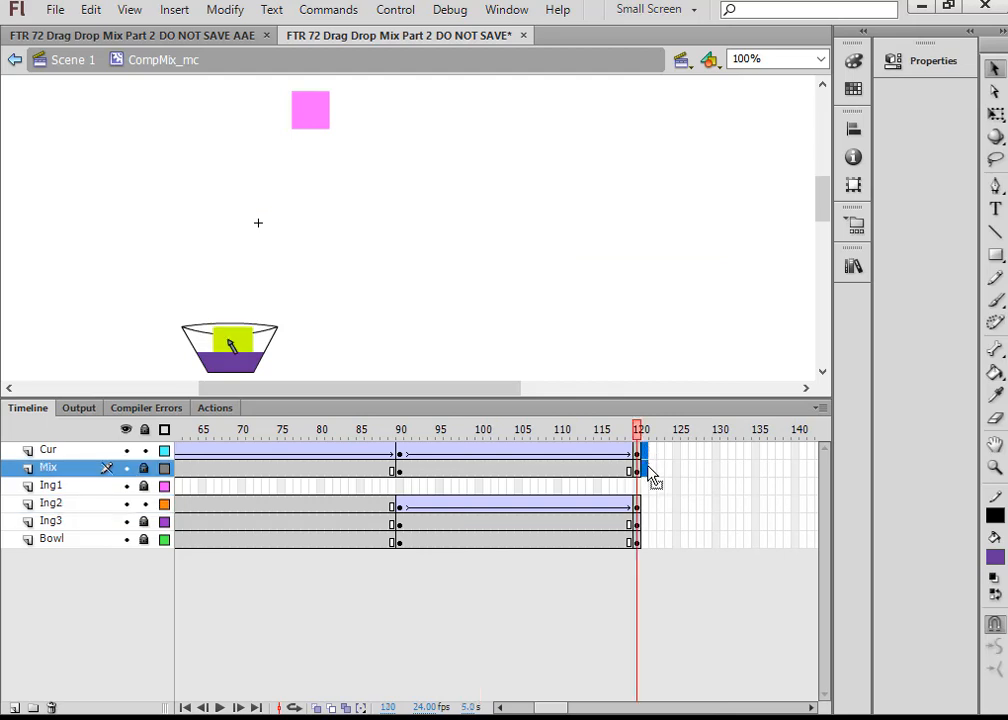
right_click(648, 470)
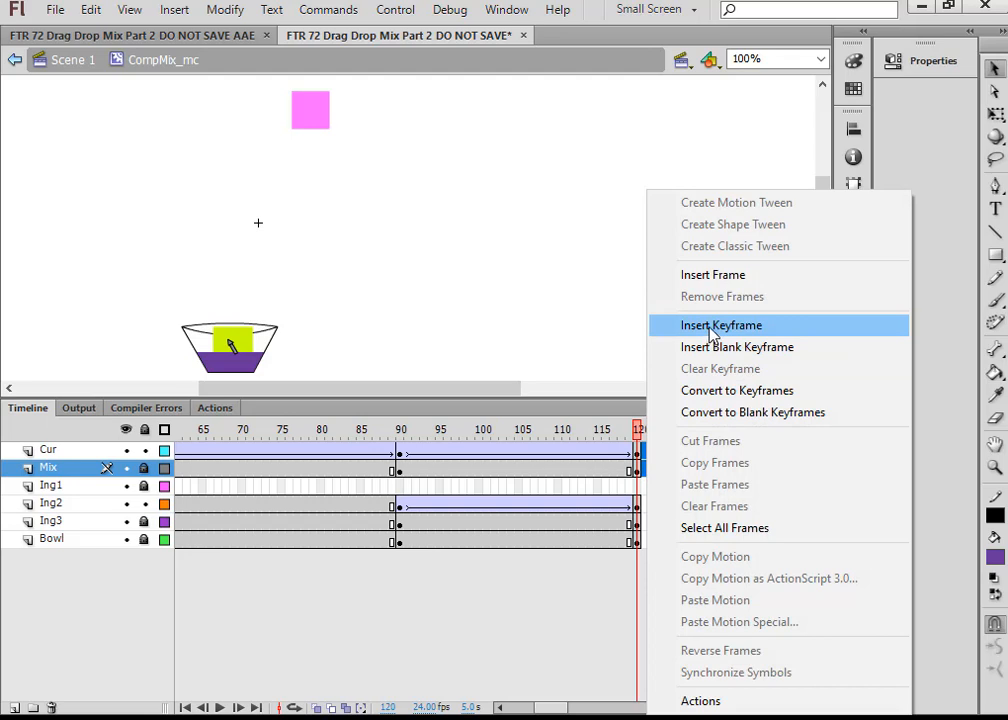
click(712, 328)
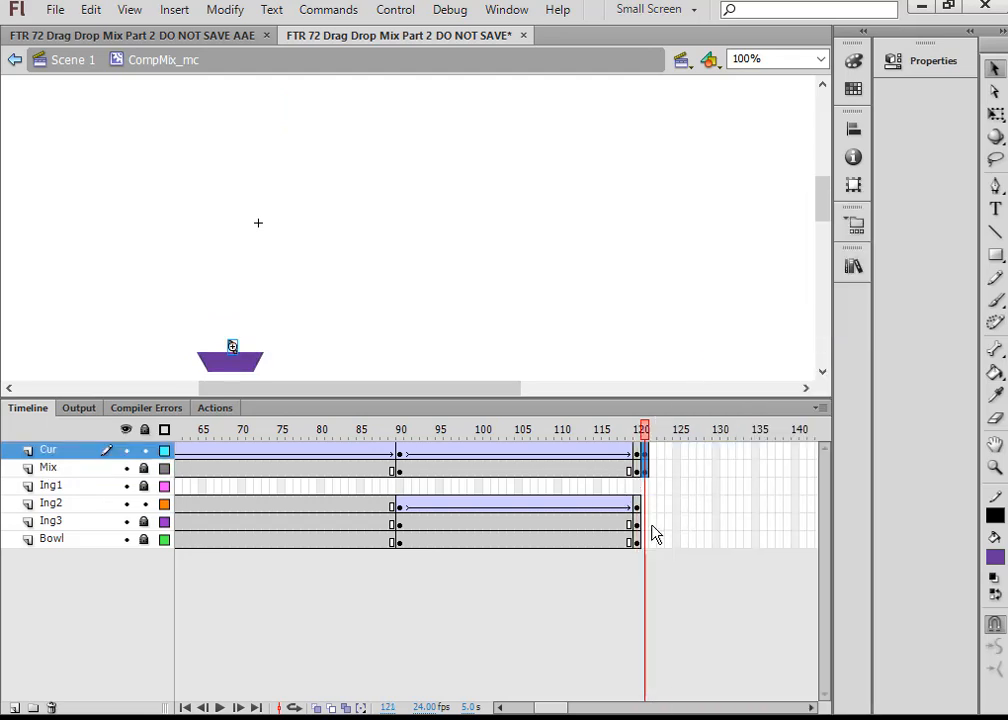
drag(648, 526, 648, 543)
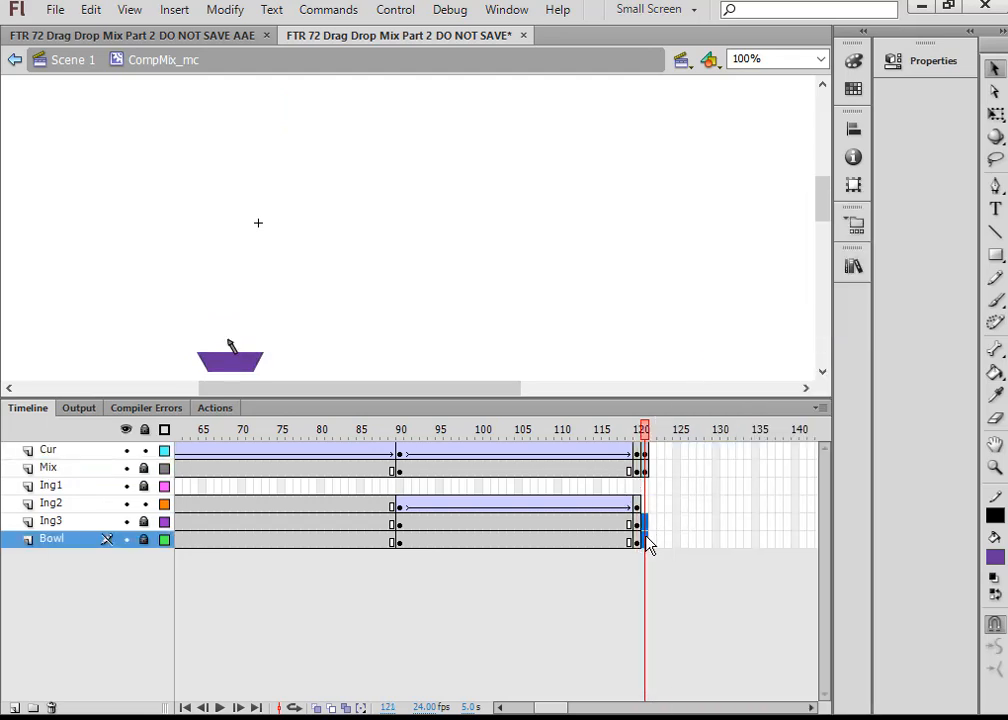
right_click(650, 545)
click(650, 545)
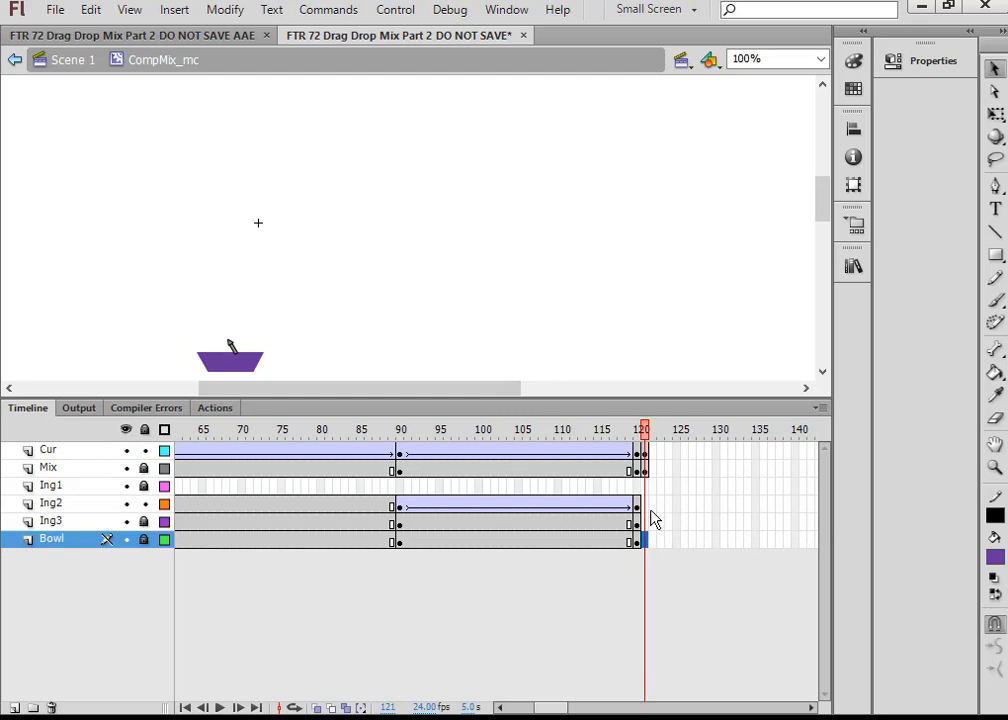
click(650, 607)
drag(645, 531, 645, 540)
right_click(647, 527)
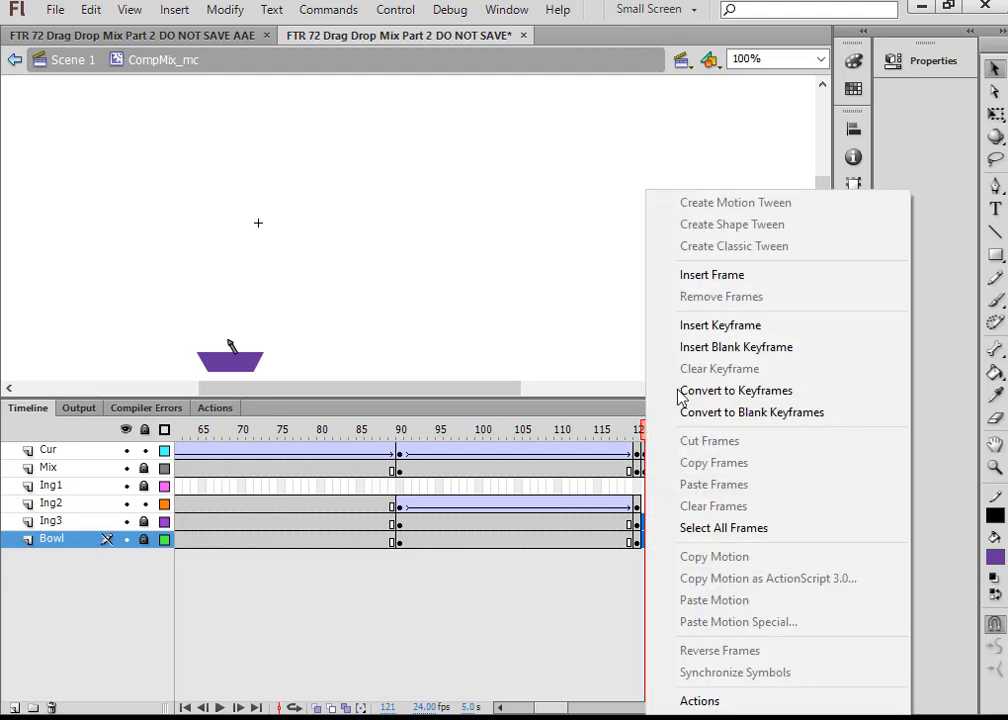
click(697, 326)
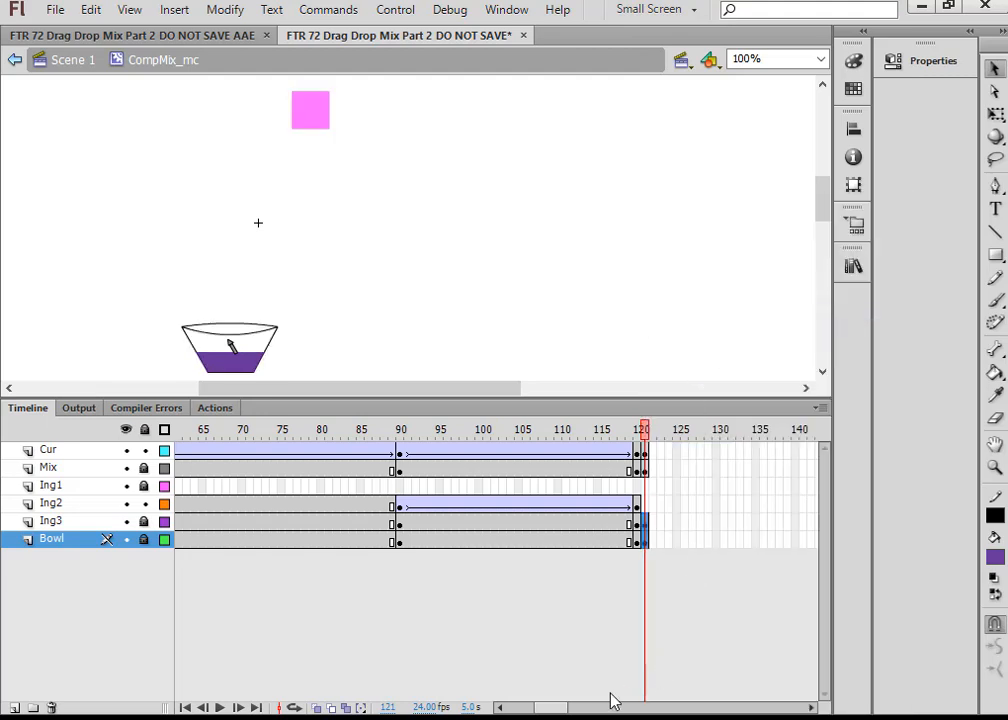
Step: Insert keyframes at frame 150 on the Cur, Mix, Ing3 and Bowl layers, leaving Ing1 and Ing2 out
drag(541, 711, 560, 698)
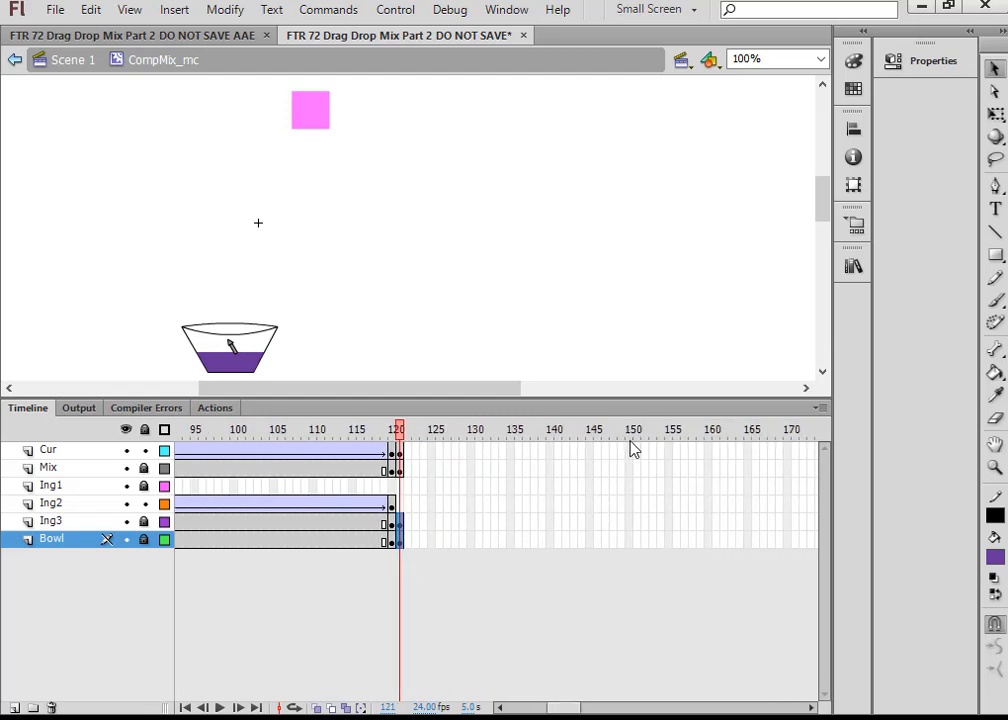
drag(631, 453, 633, 473)
right_click(630, 466)
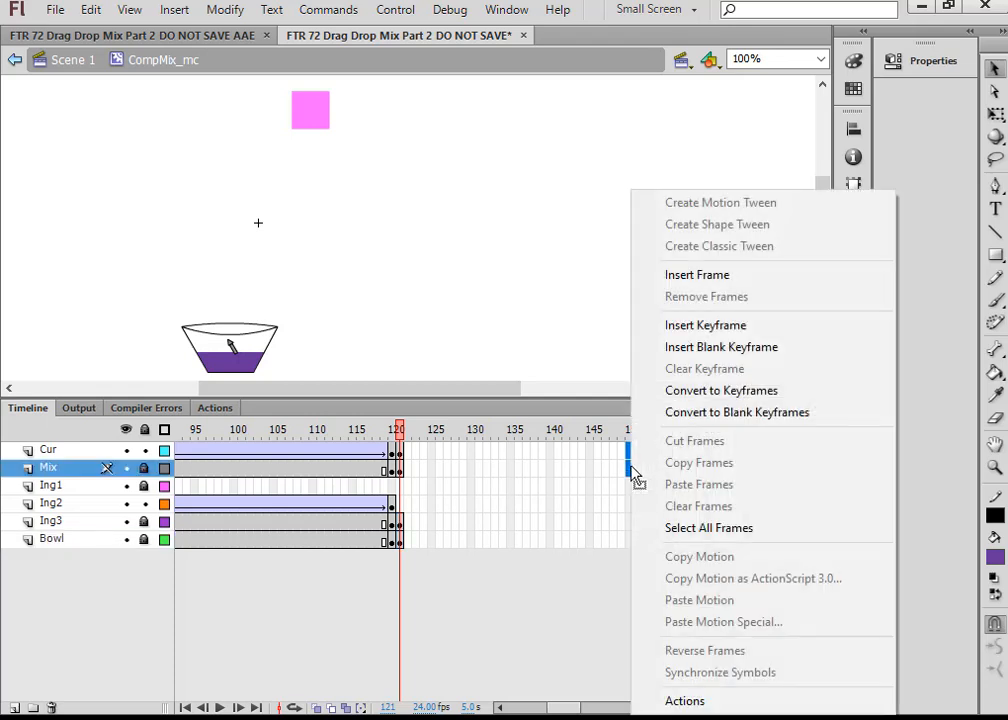
click(691, 326)
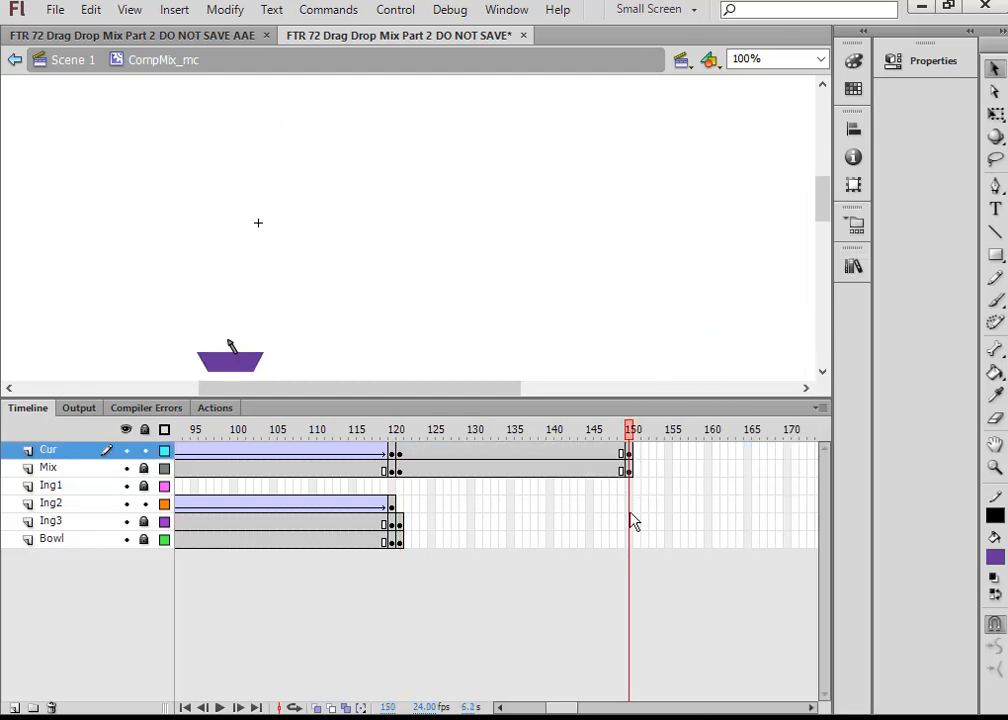
mouse_move(630, 525)
mouse_down()
mouse_move(630, 535)
mouse_move(628, 523)
mouse_up()
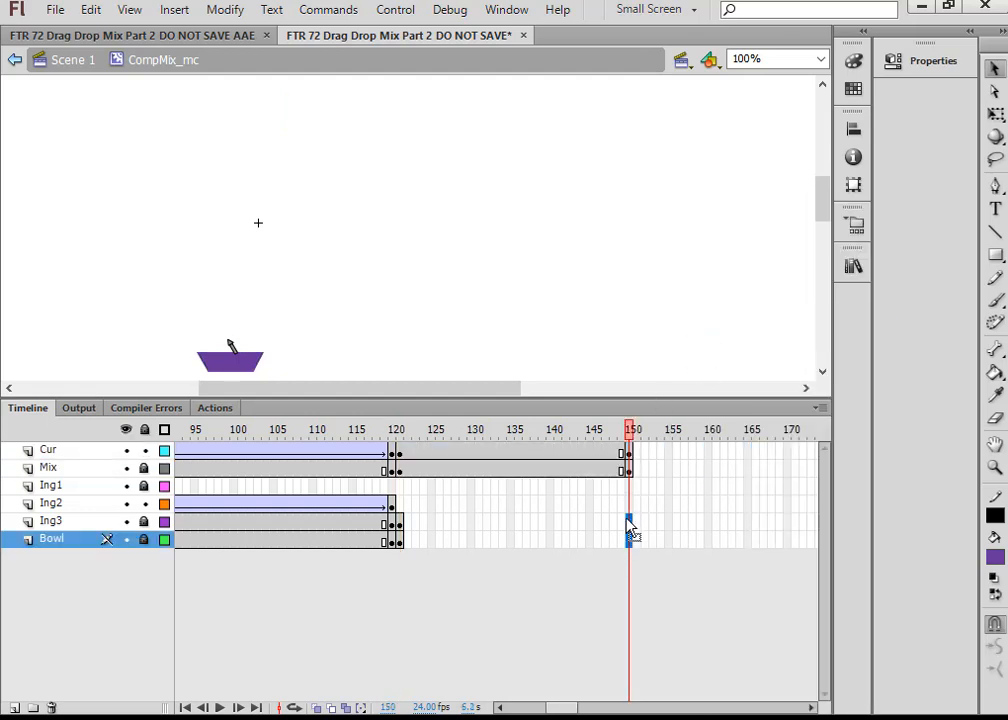
right_click(628, 522)
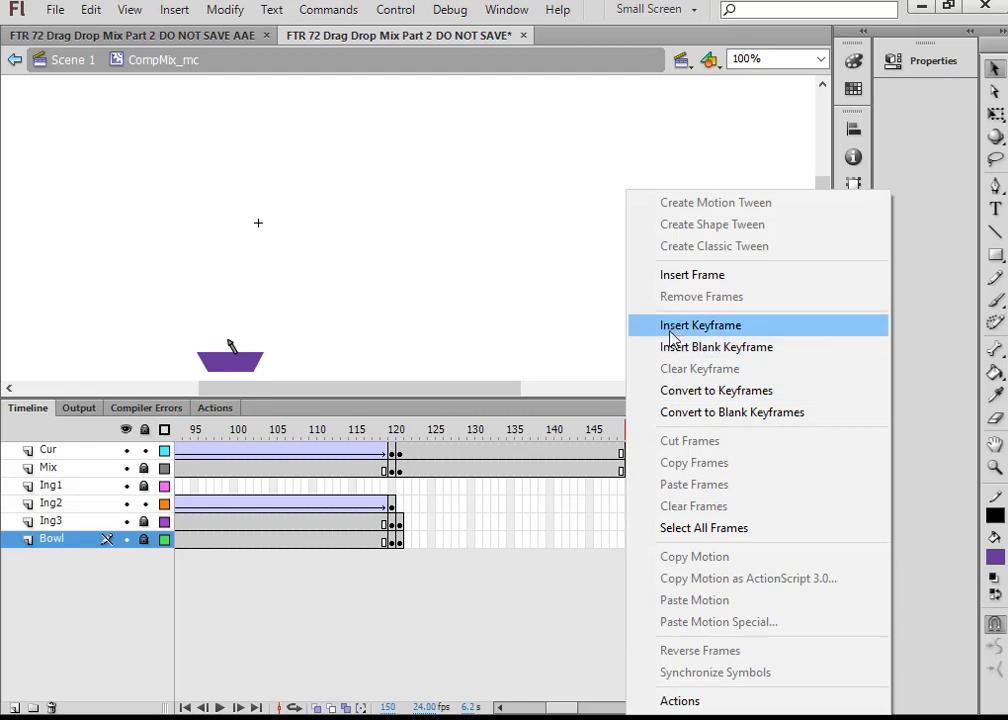
click(566, 624)
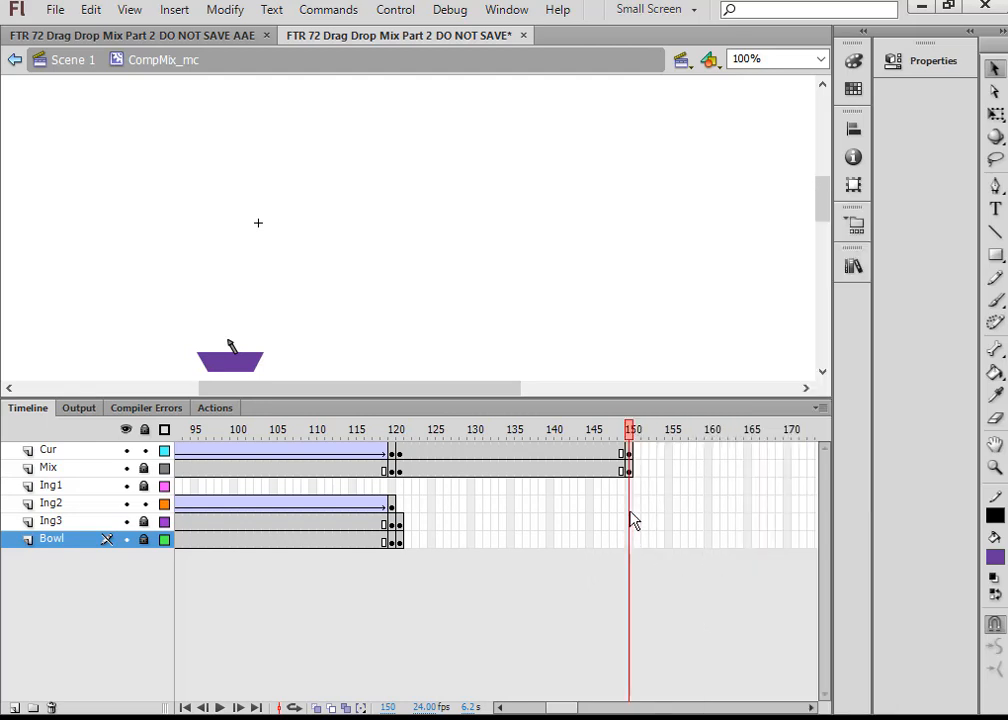
drag(633, 523, 634, 547)
right_click(630, 530)
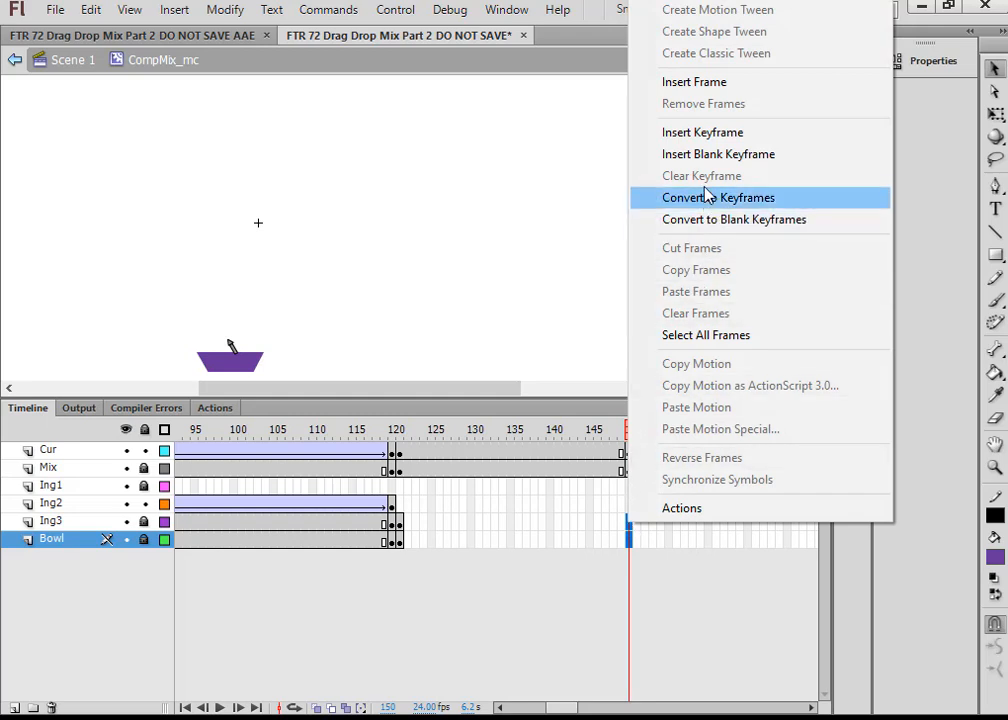
click(706, 133)
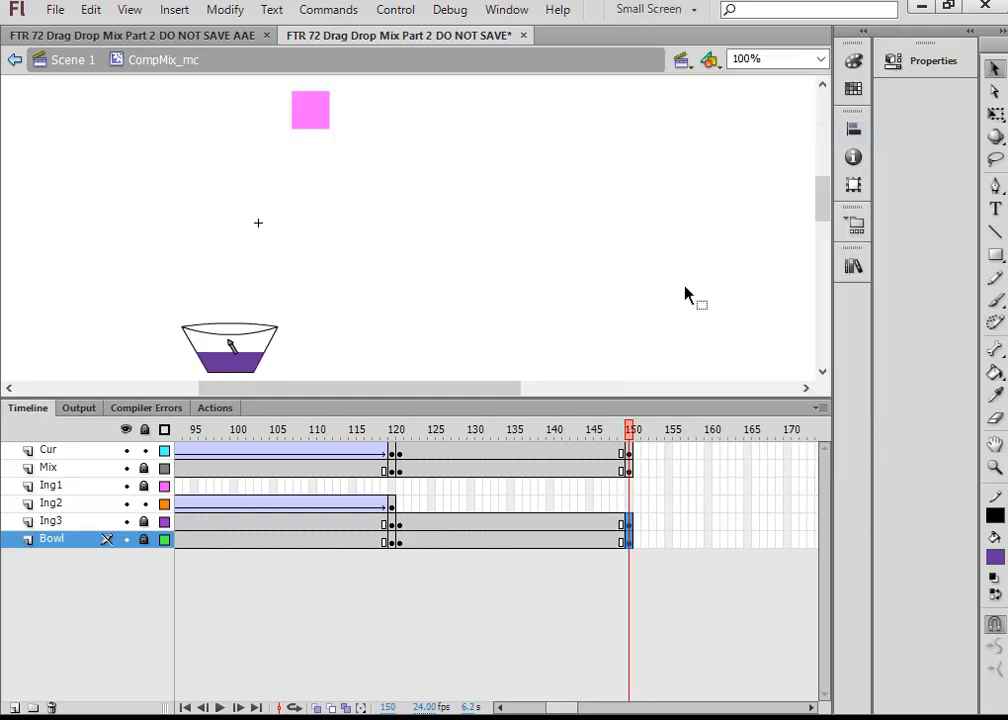
Step: With Ing2 locked, move the cursor graphic onto the pink square at frame 150 and create a classic tween from frame 121 on Cur
click(629, 452)
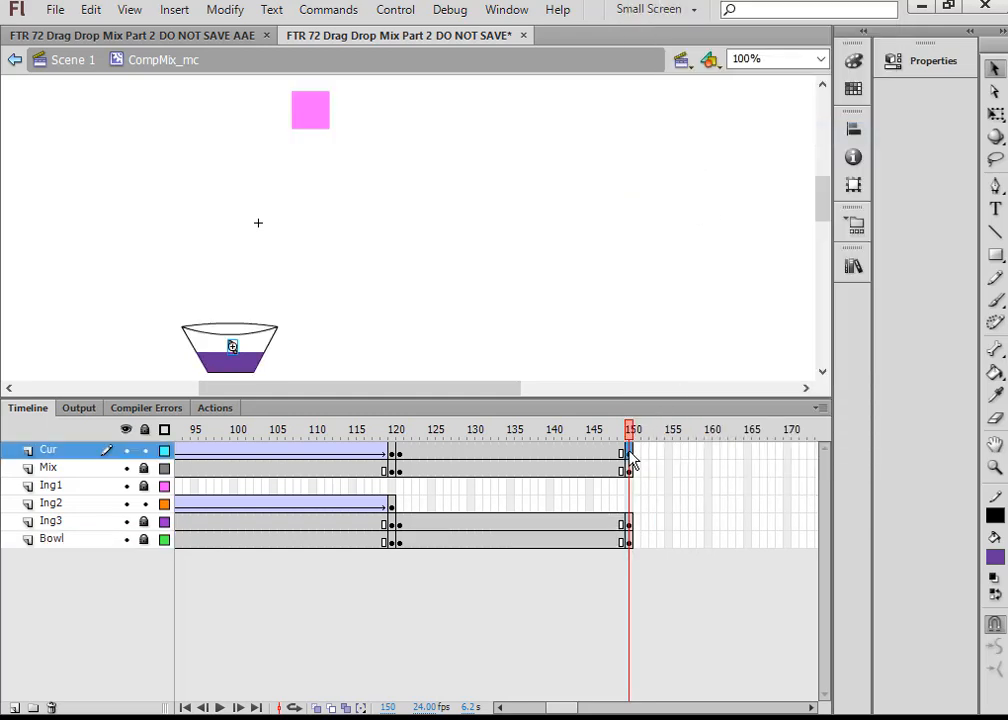
click(144, 503)
drag(232, 347, 314, 118)
right_click(513, 452)
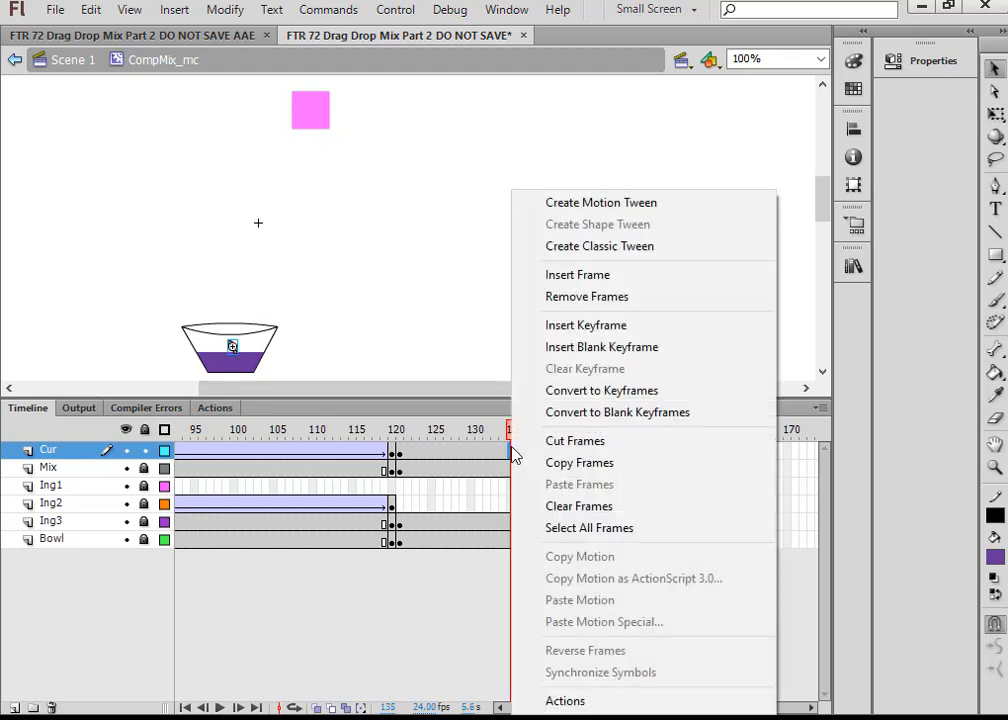
click(609, 247)
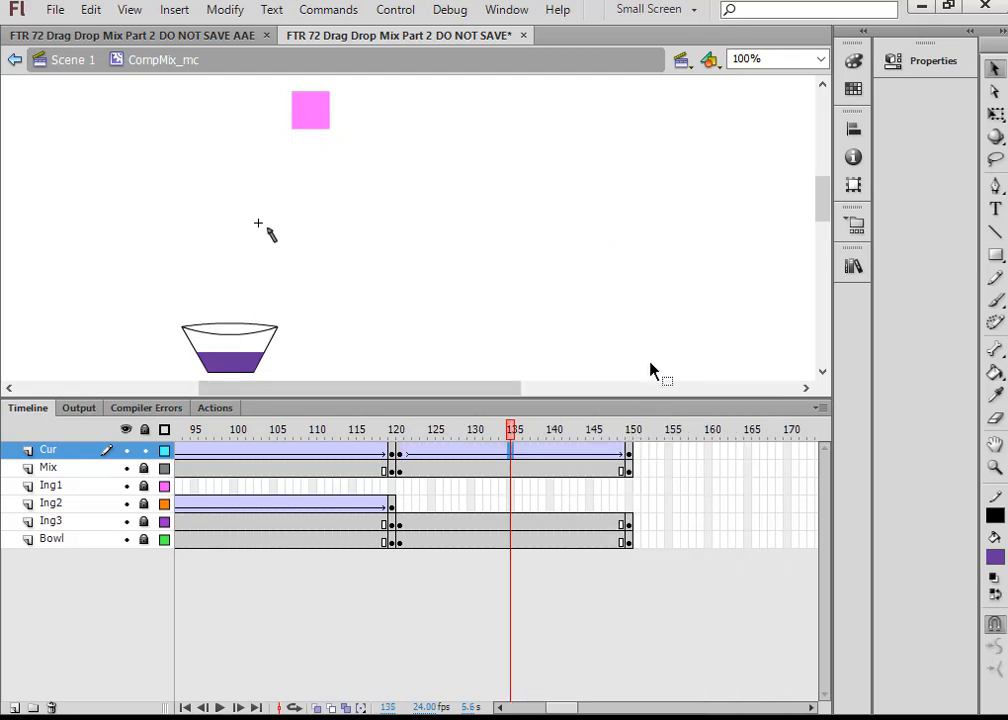
Step: Insert keyframes at frame 180 on the Cur, Mix, Ing3 and Bowl layers
scroll(500, 495, right, 5)
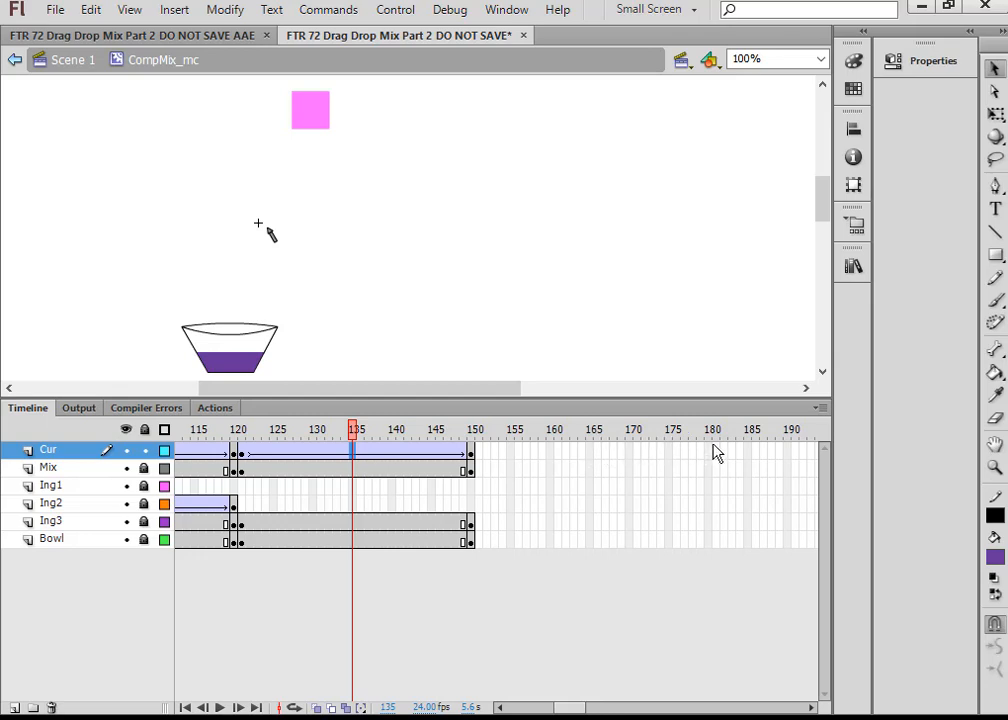
drag(713, 455, 713, 475)
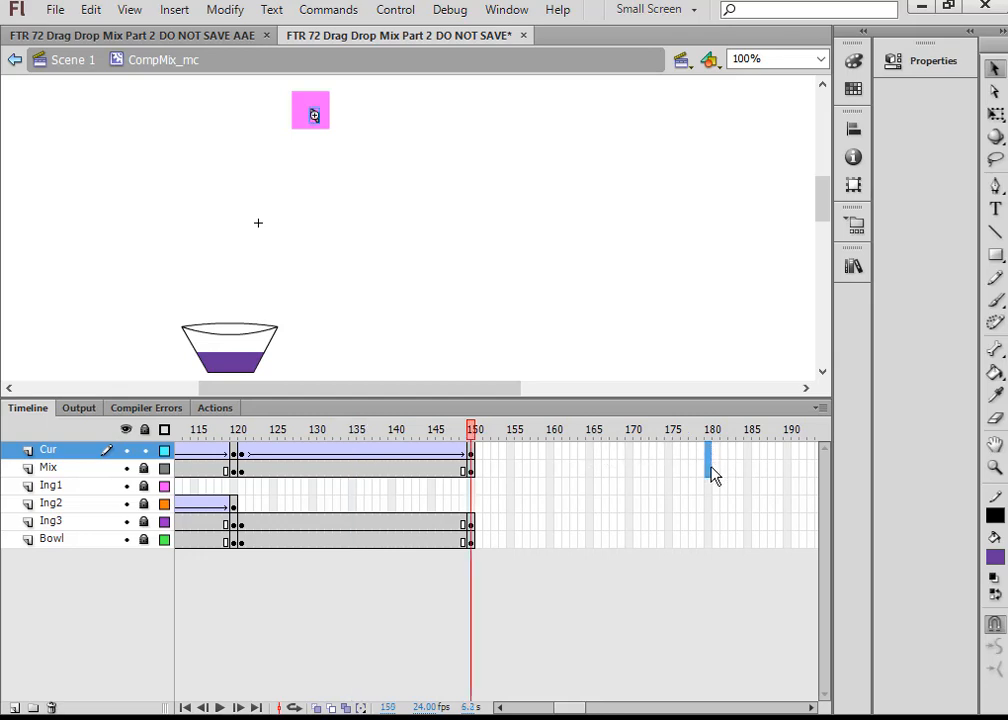
right_click(713, 475)
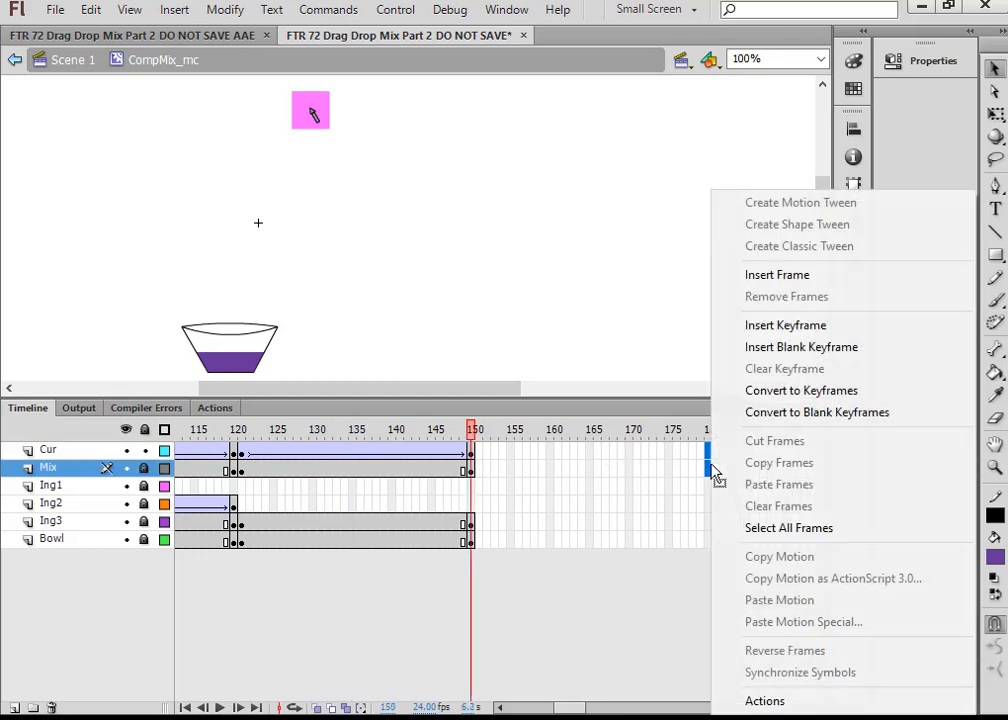
click(762, 325)
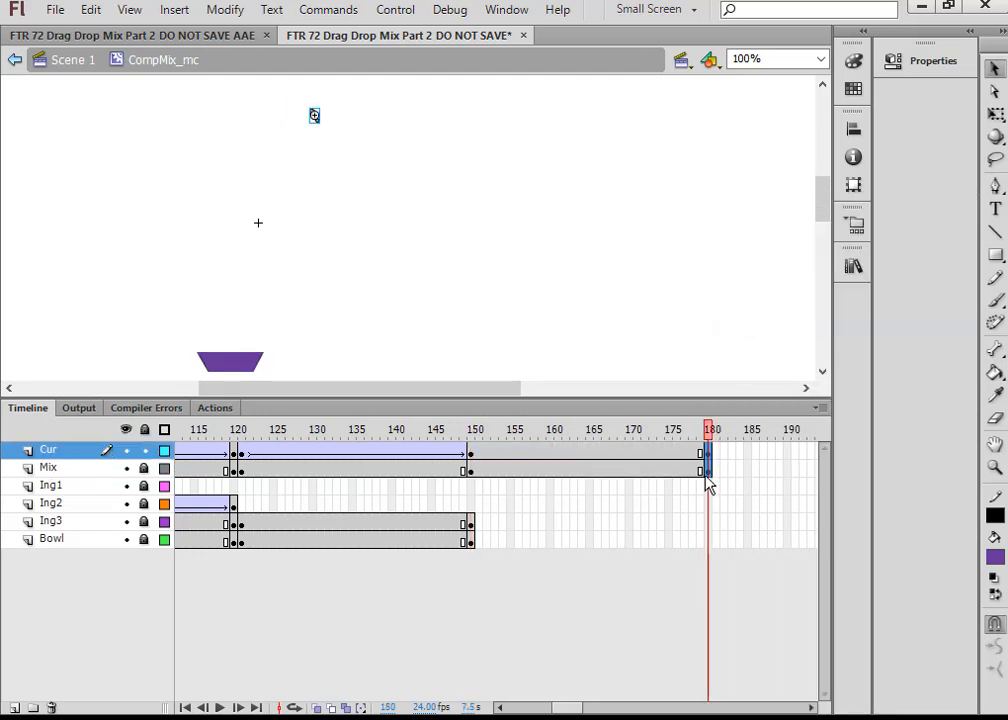
click(711, 540)
right_click(711, 544)
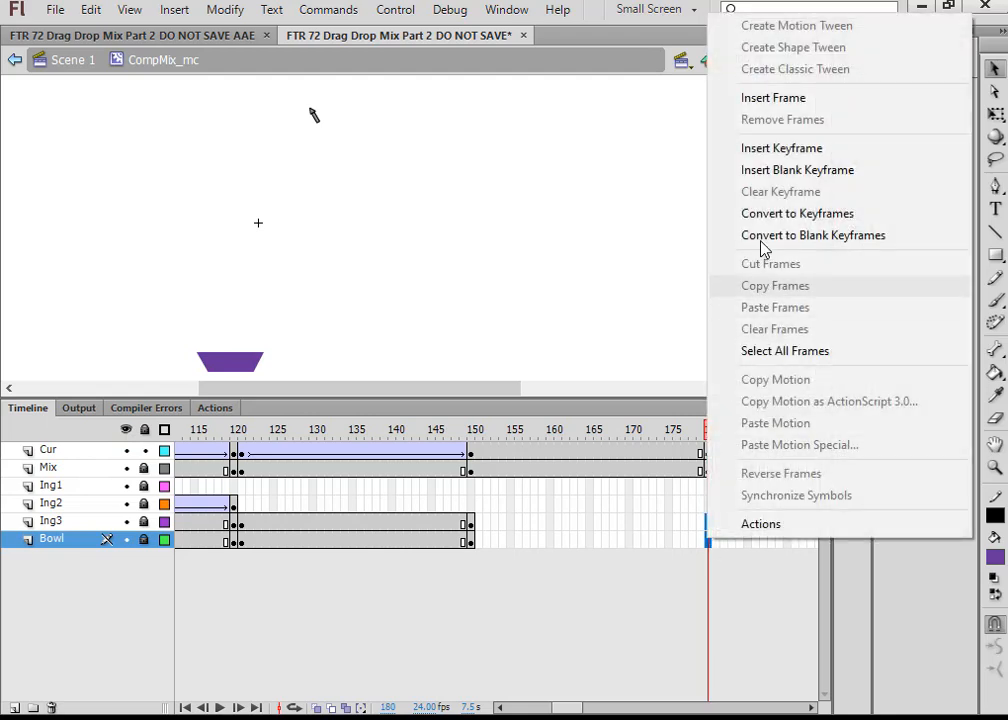
click(763, 152)
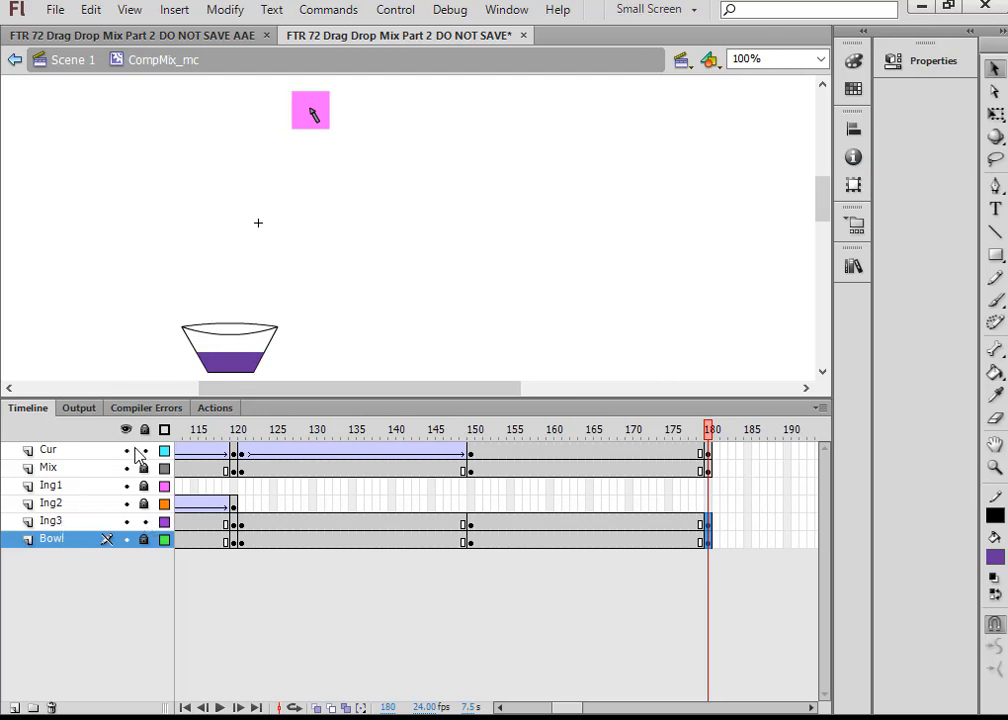
Step: Move the cursor graphic and pink square into the bowl at frame 180 and create classic tweens from frame 150 on Cur and Ing3
drag(272, 90, 380, 162)
drag(312, 114, 230, 346)
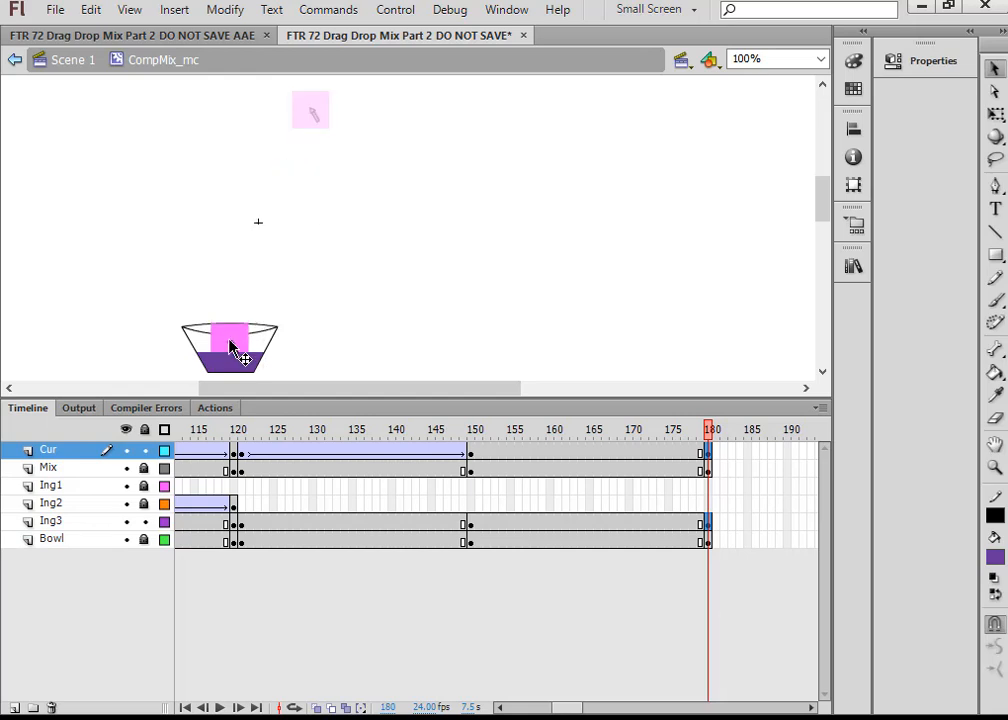
right_click(628, 451)
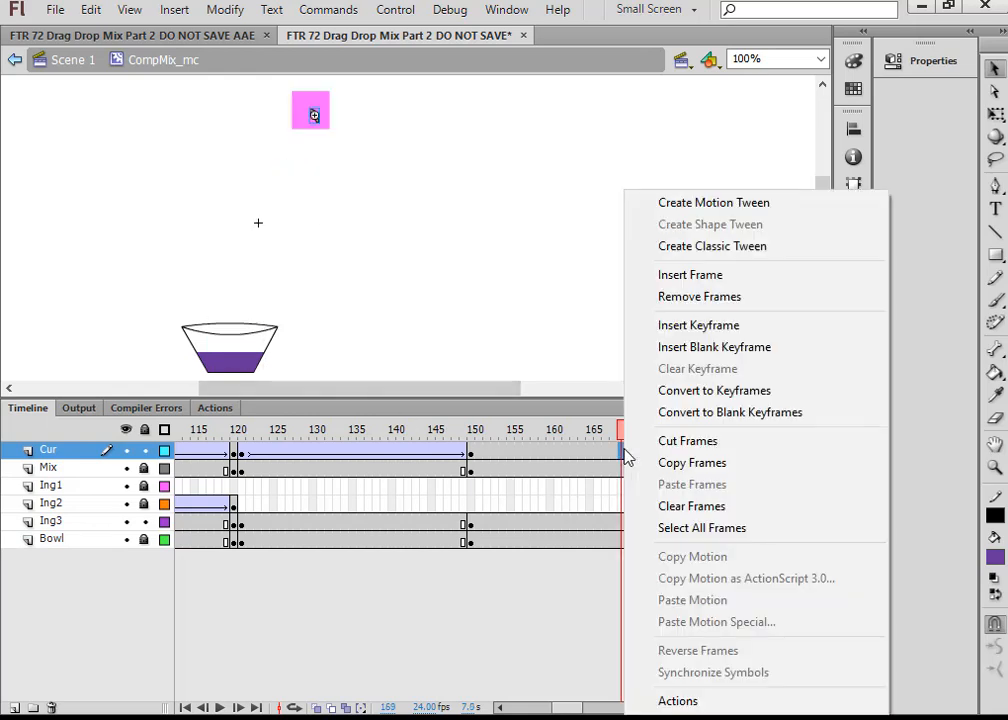
click(697, 247)
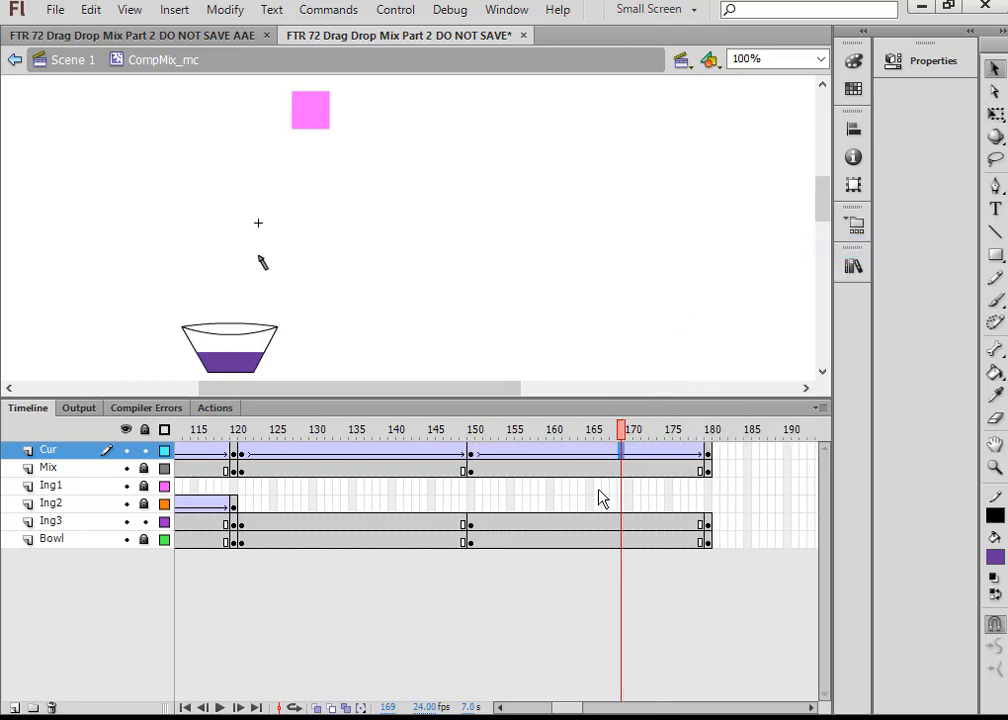
right_click(585, 522)
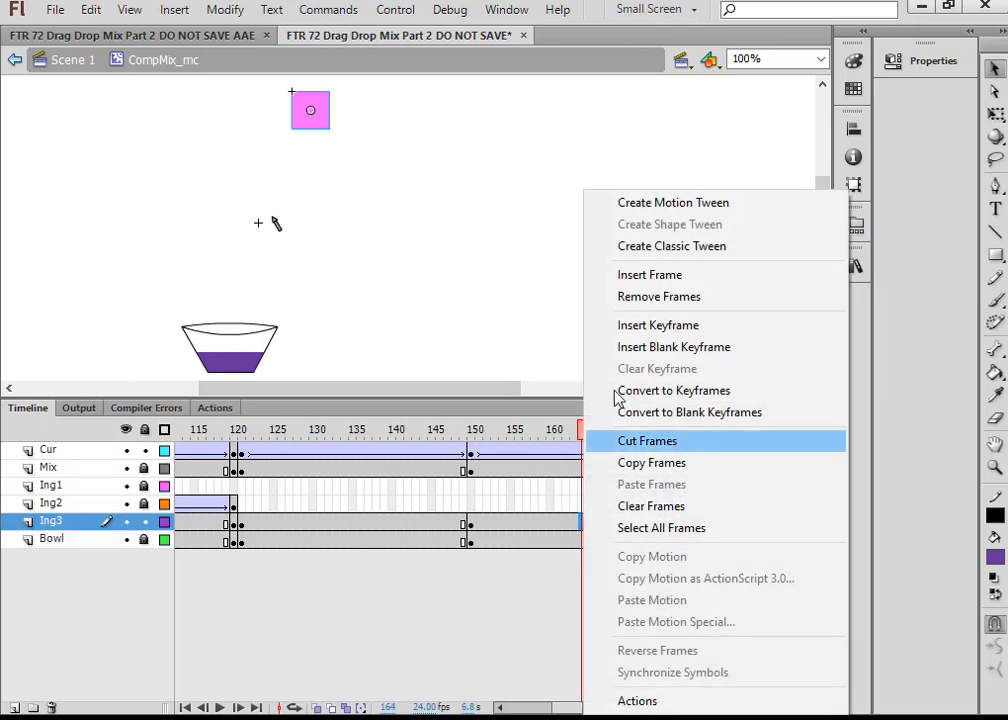
click(647, 247)
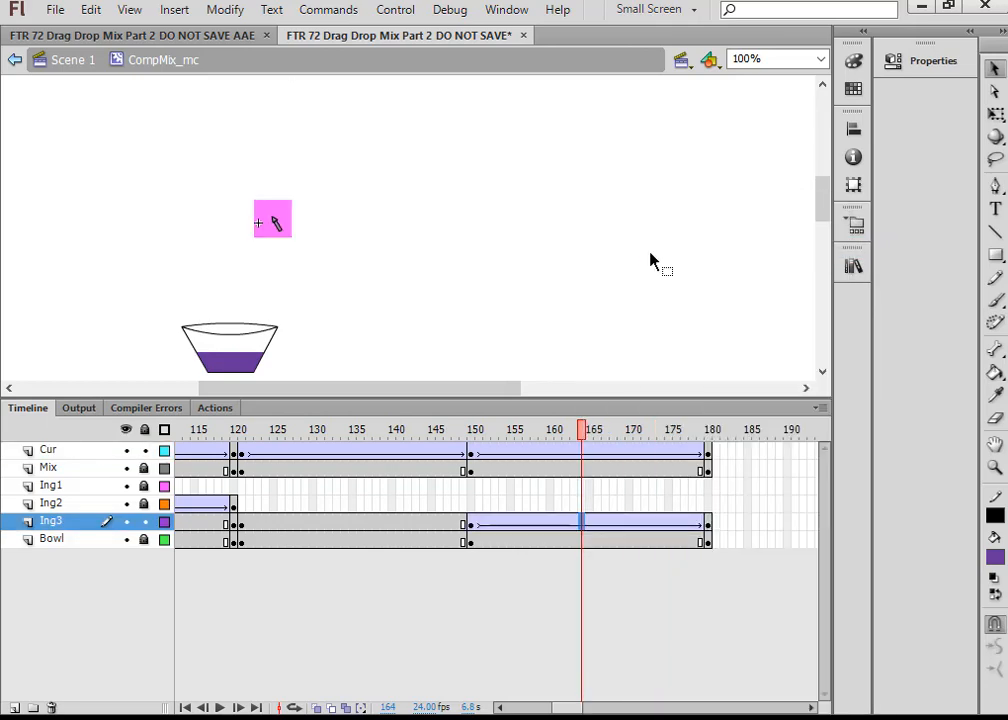
Step: Insert keyframes at frame 181 on the Cur, Mix and Bowl layers, leaving Ing3 out
click(716, 449)
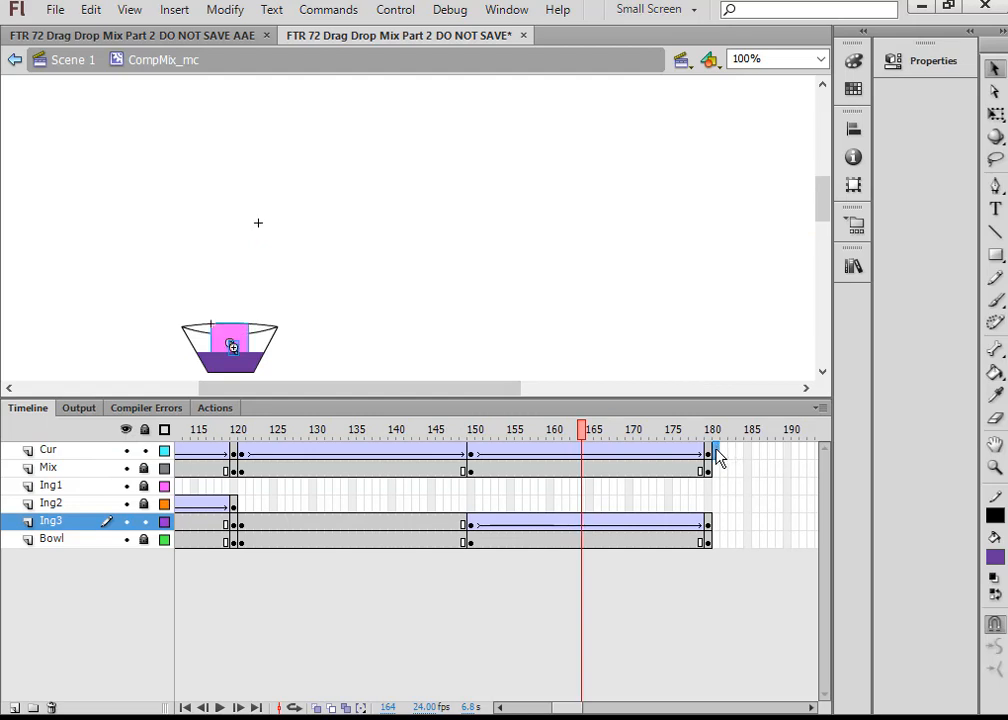
click(716, 451)
right_click(718, 453)
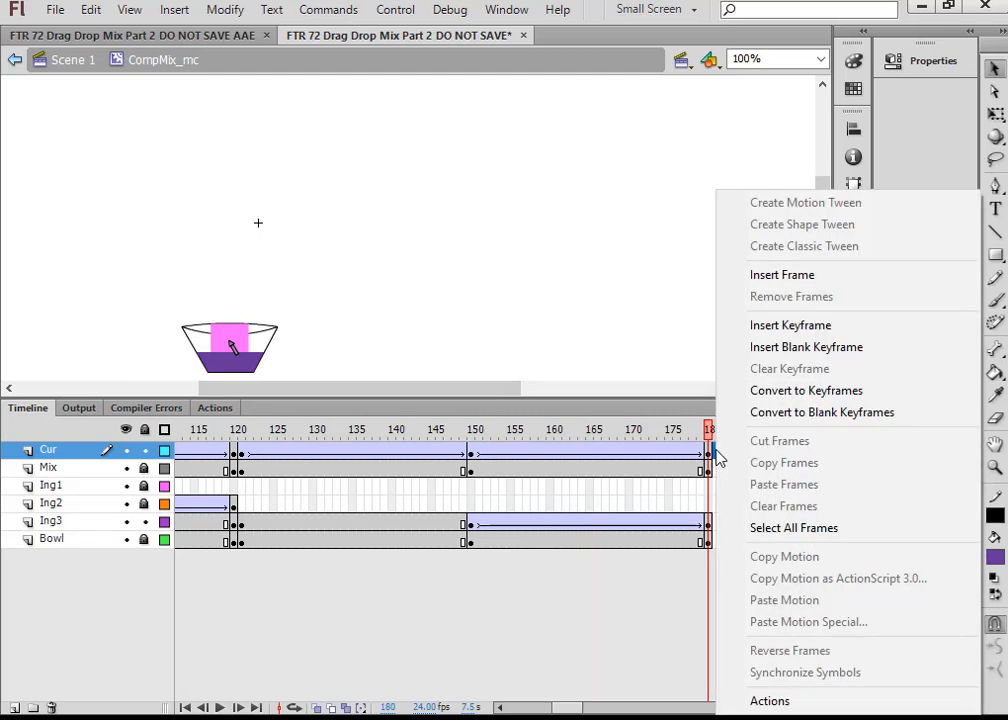
click(793, 327)
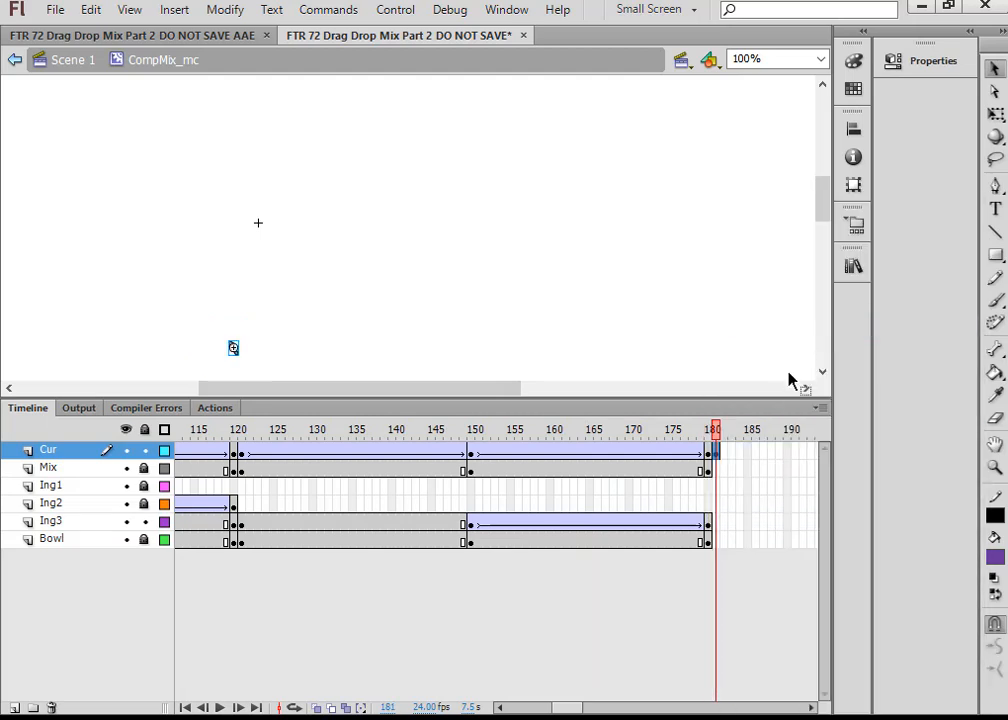
click(717, 468)
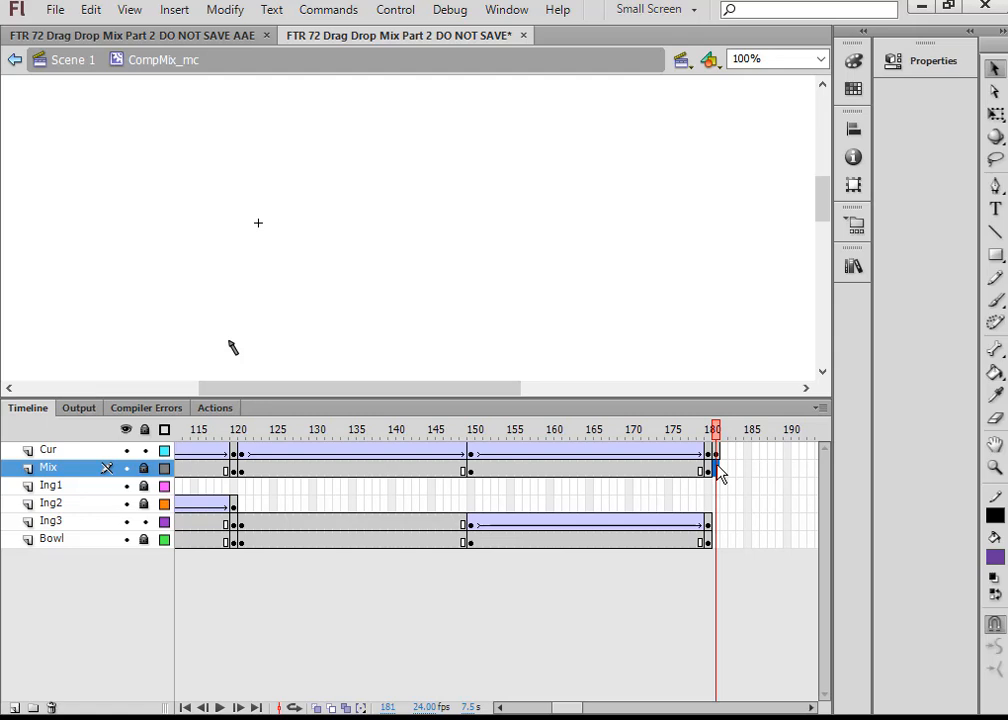
right_click(718, 468)
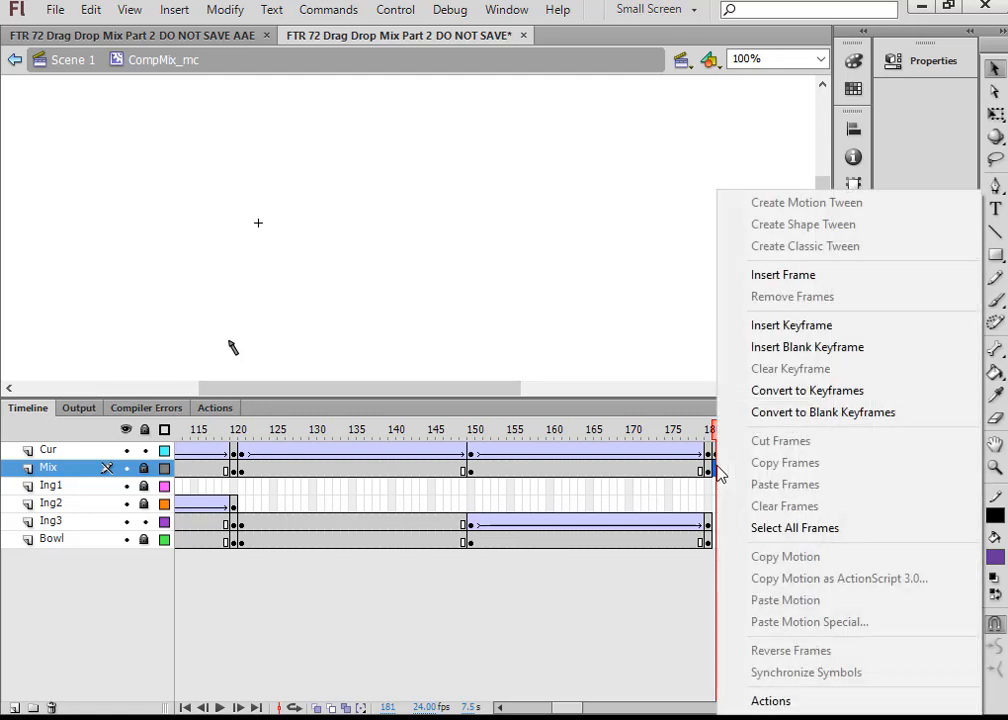
click(792, 326)
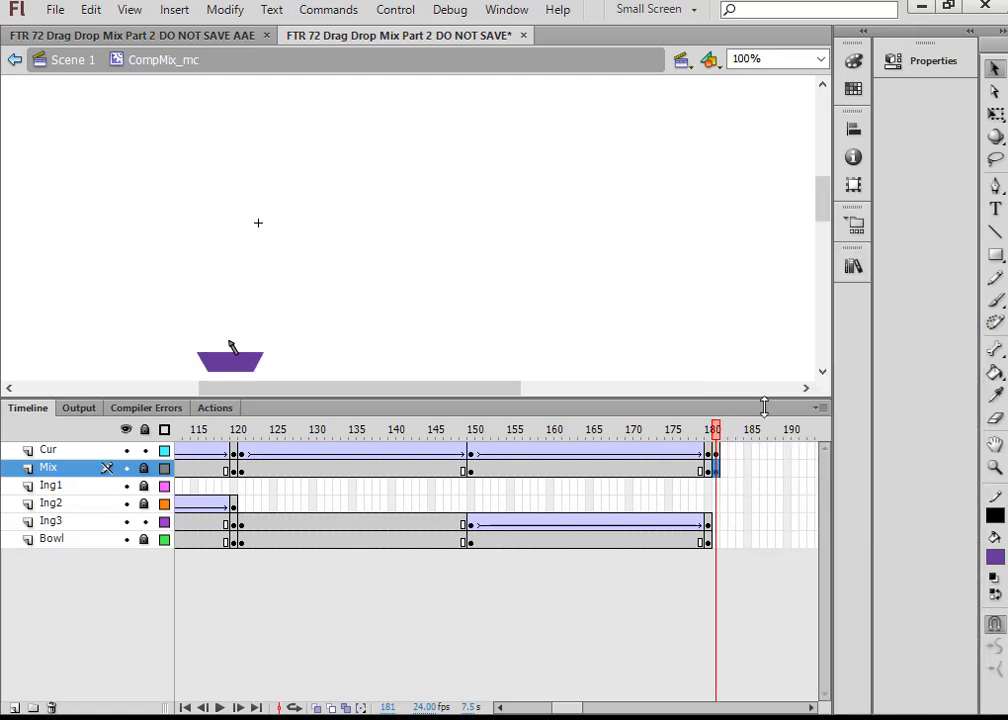
right_click(717, 542)
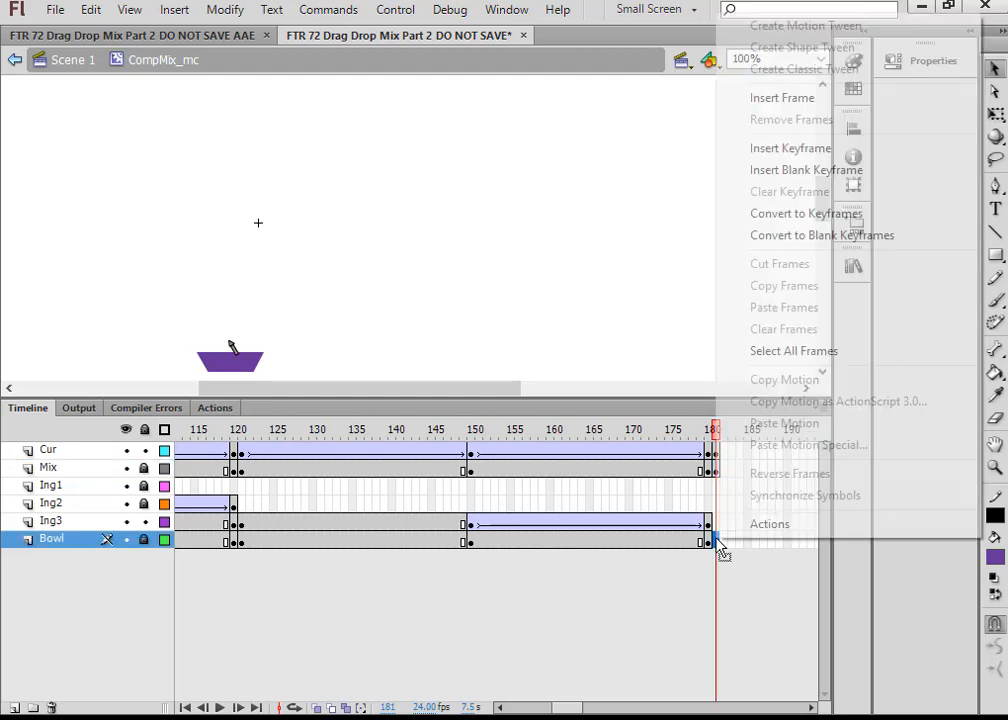
click(777, 149)
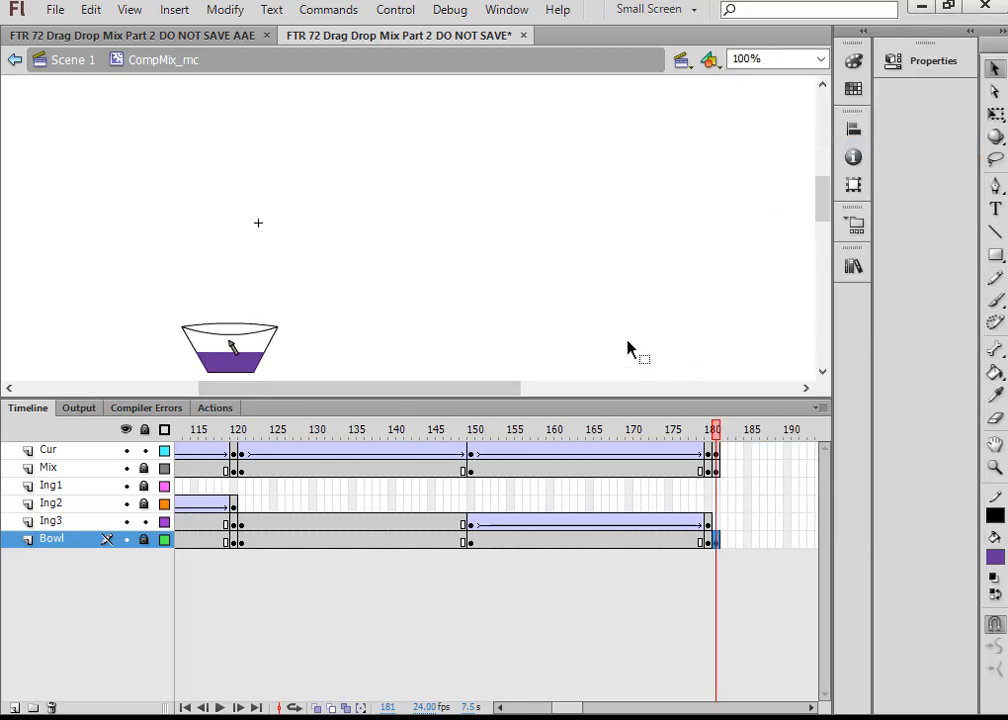
Step: Scrub through the CompMix_mc animation up to frames 120 and 121 to check the Mix layer's fill as each ingredient reaches the bowl
key(Return)
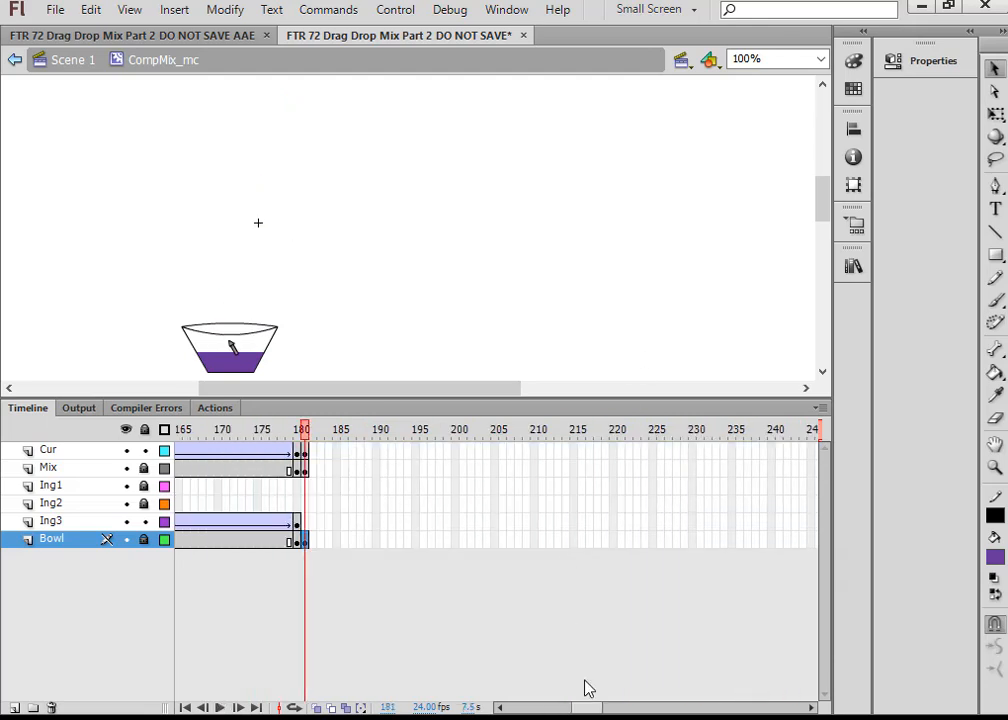
drag(588, 707, 487, 707)
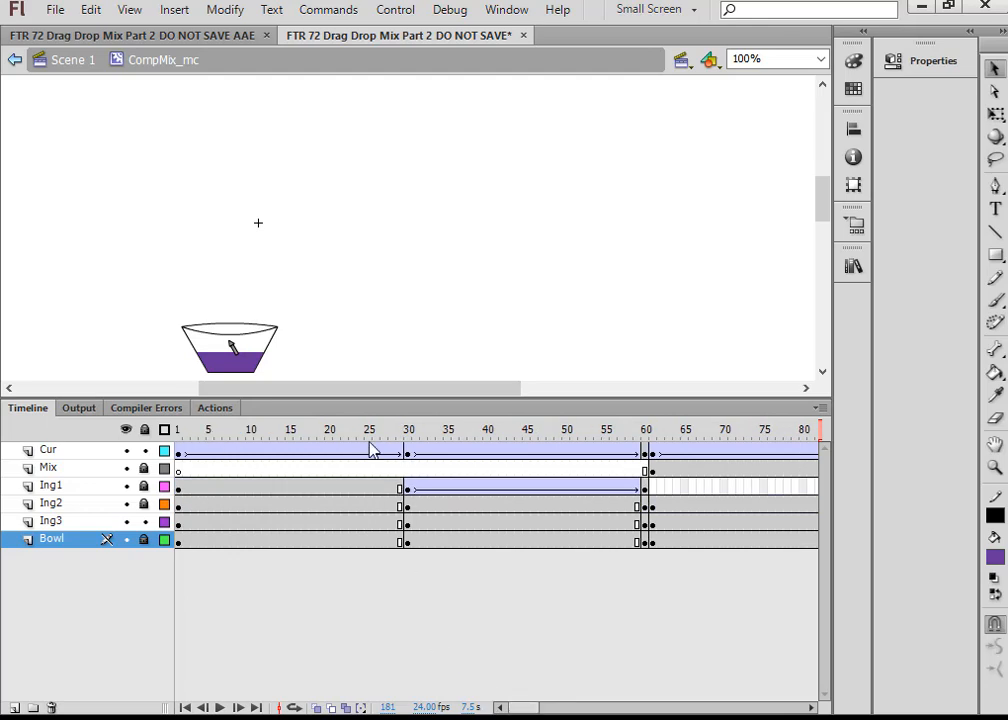
drag(570, 437, 666, 437)
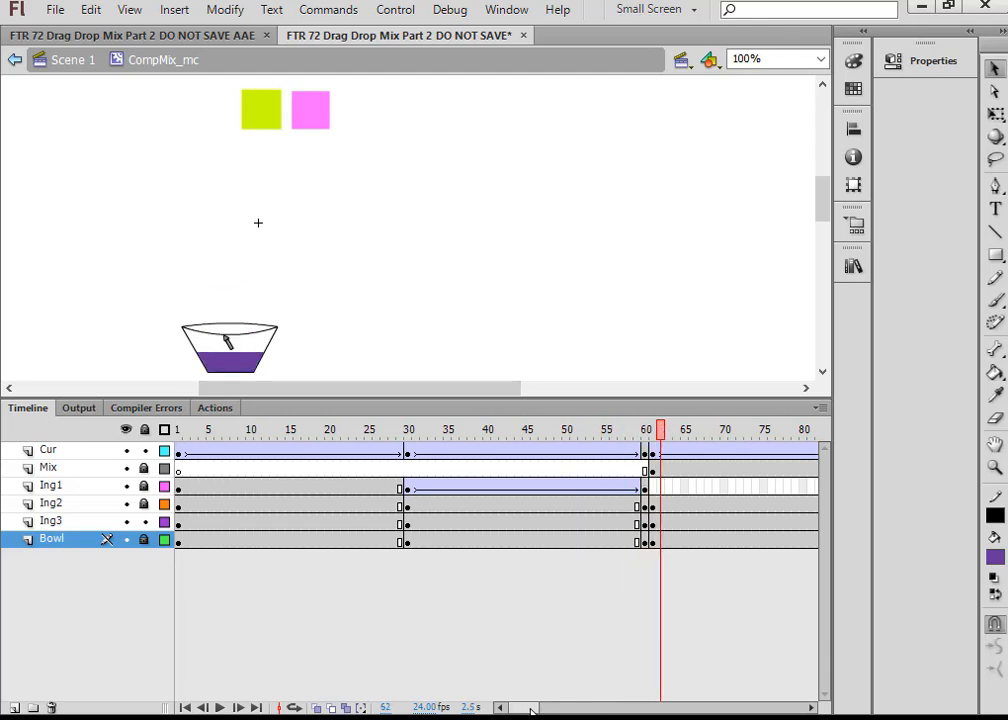
drag(531, 708, 548, 708)
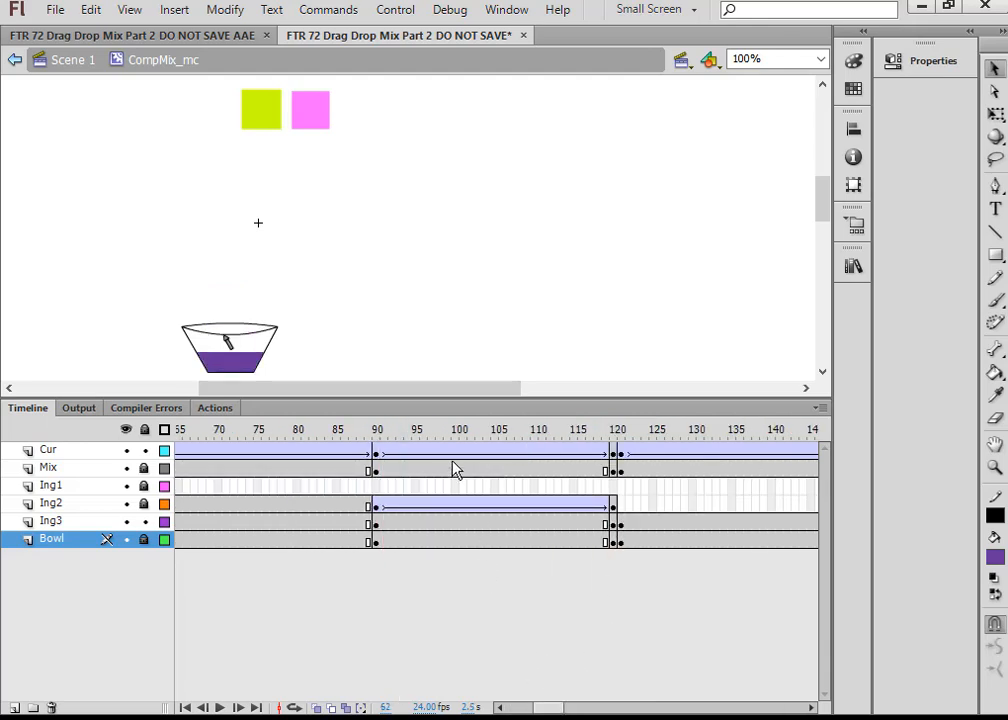
click(337, 430)
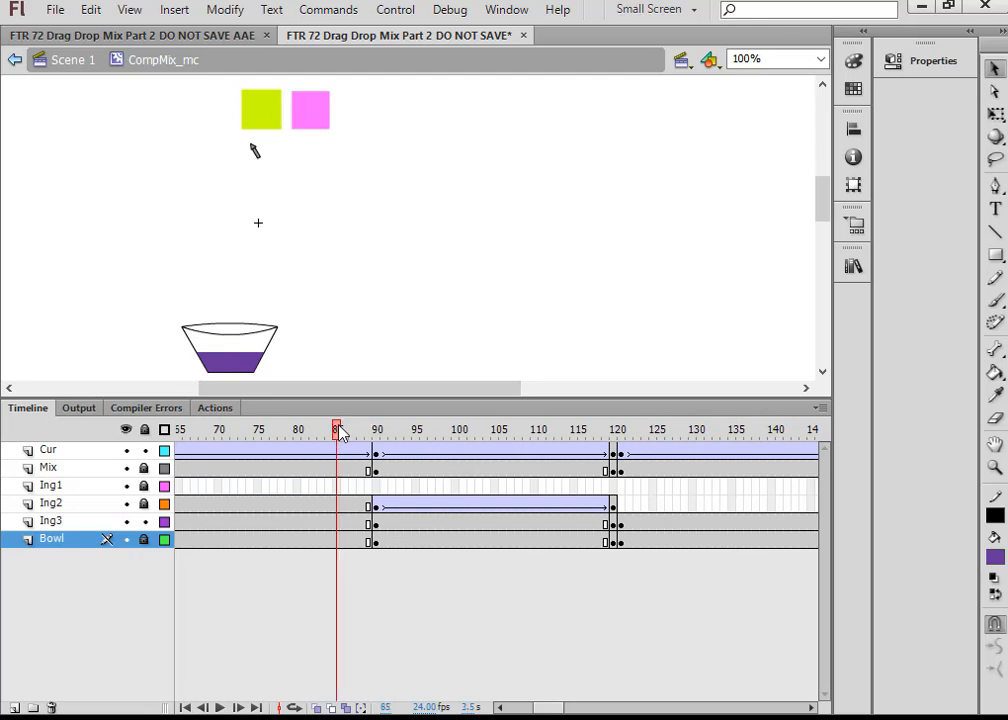
drag(348, 437, 613, 455)
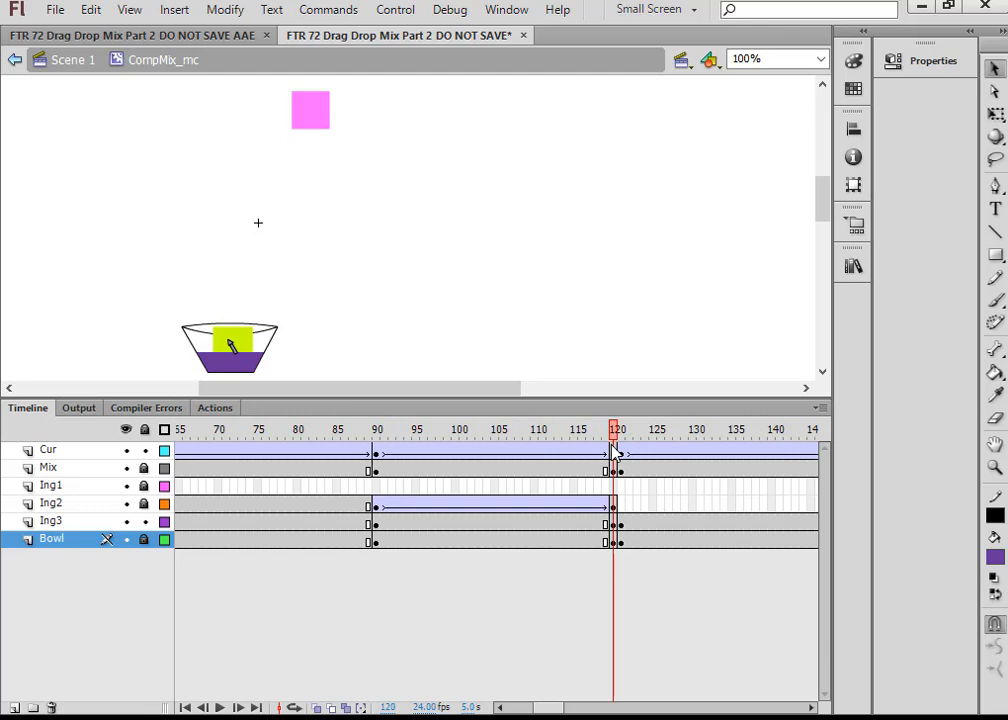
click(617, 470)
key(F6)
click(621, 470)
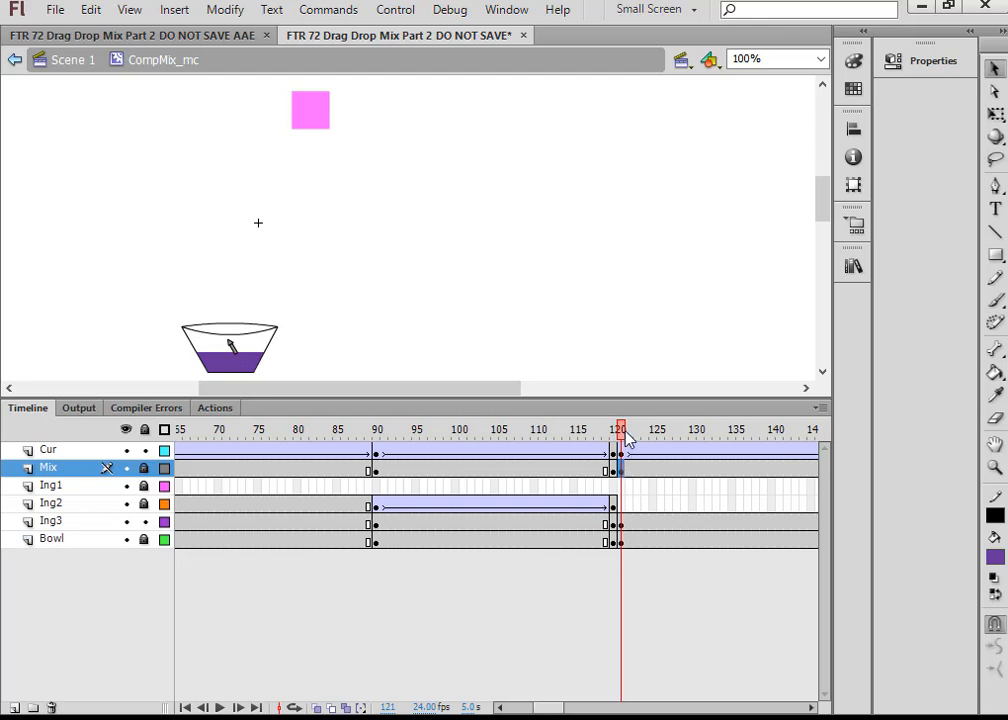
click(615, 471)
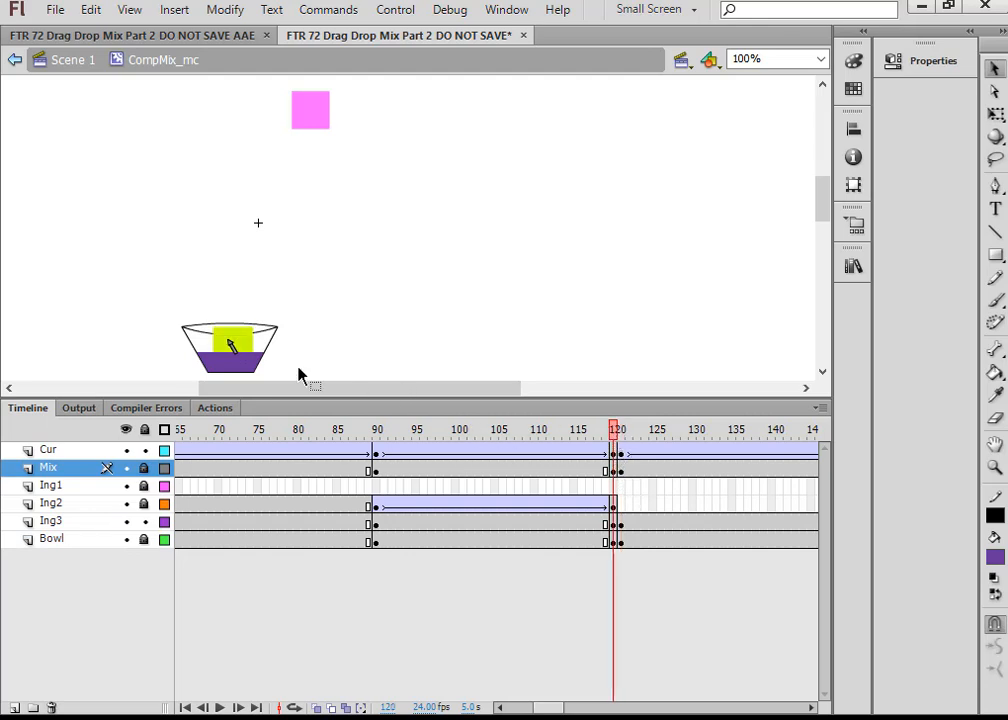
Step: Lock every layer except Mix, and copy the orange fill shape from inside the Ing2Mix_mc symbol
click(144, 429)
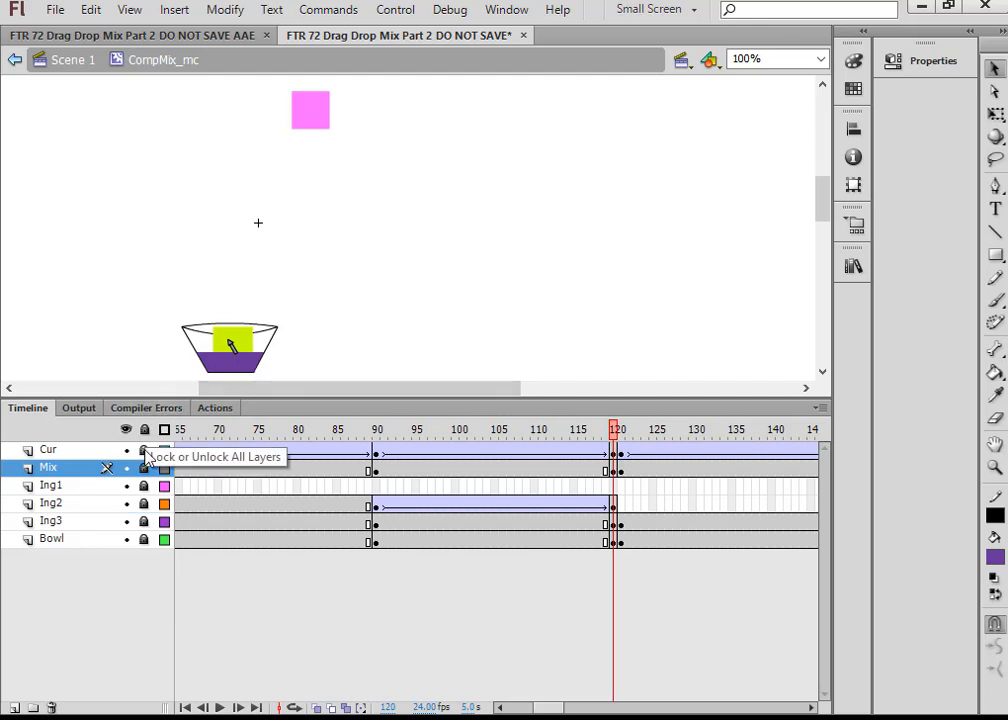
click(144, 467)
click(853, 266)
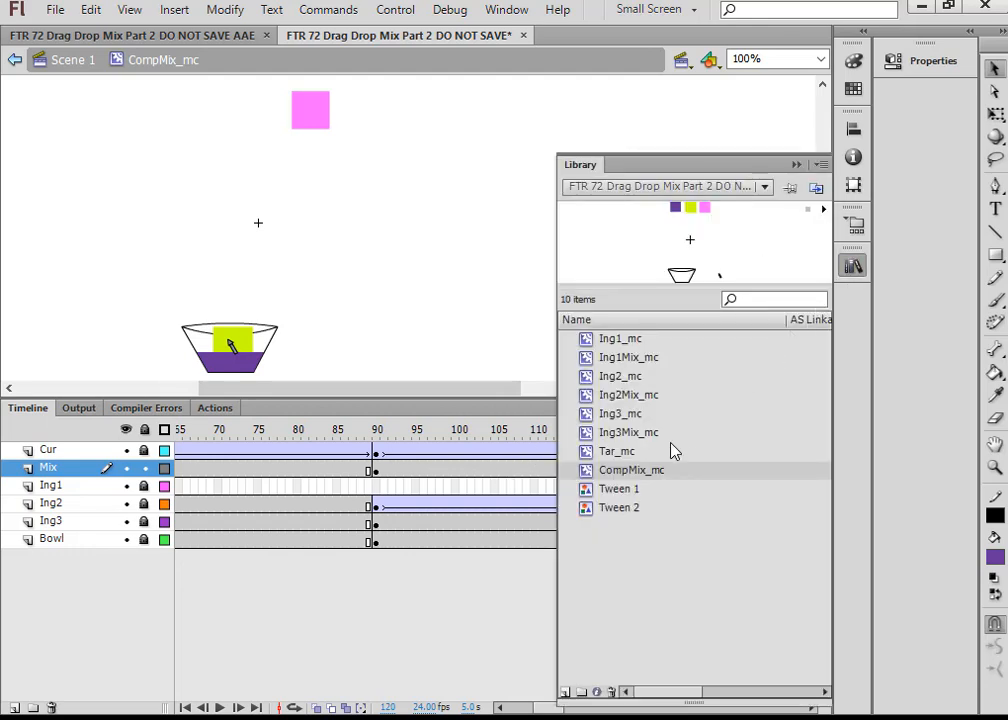
double_click(587, 400)
drag(215, 198, 330, 265)
right_click(300, 240)
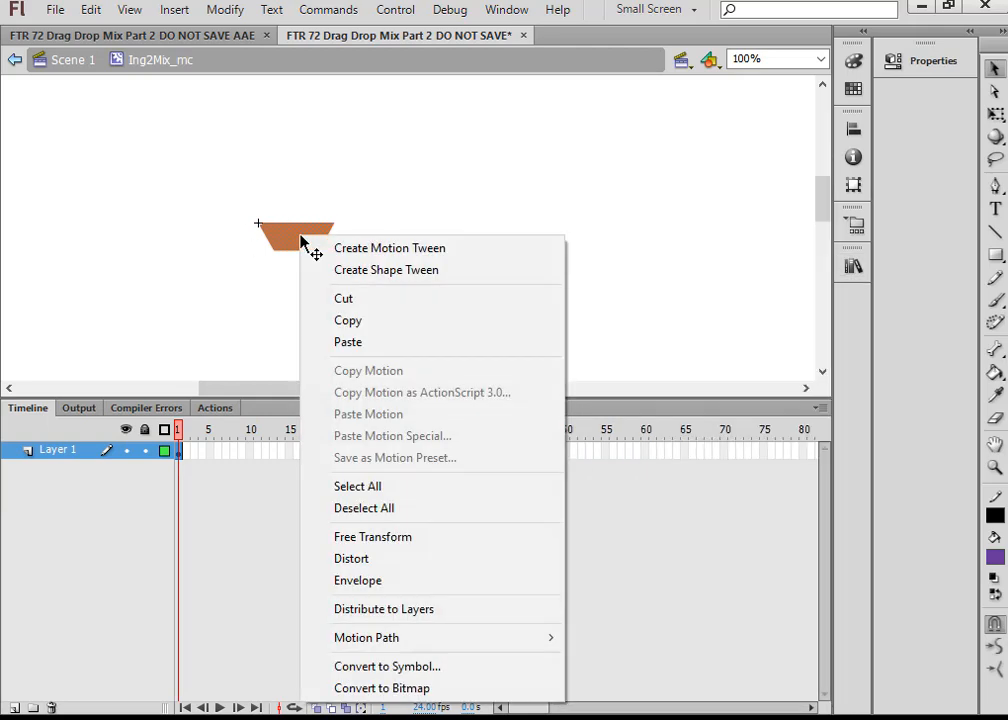
click(360, 321)
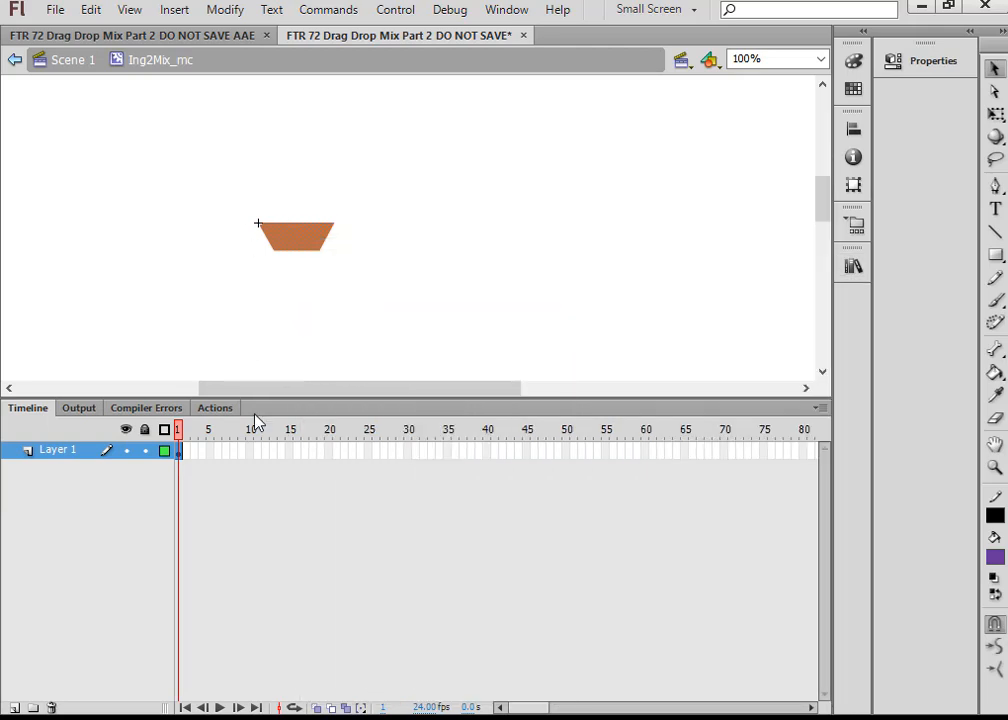
Step: Return to CompMix_mc and paste the orange shape in place at frame 120 of the Mix layer
click(858, 268)
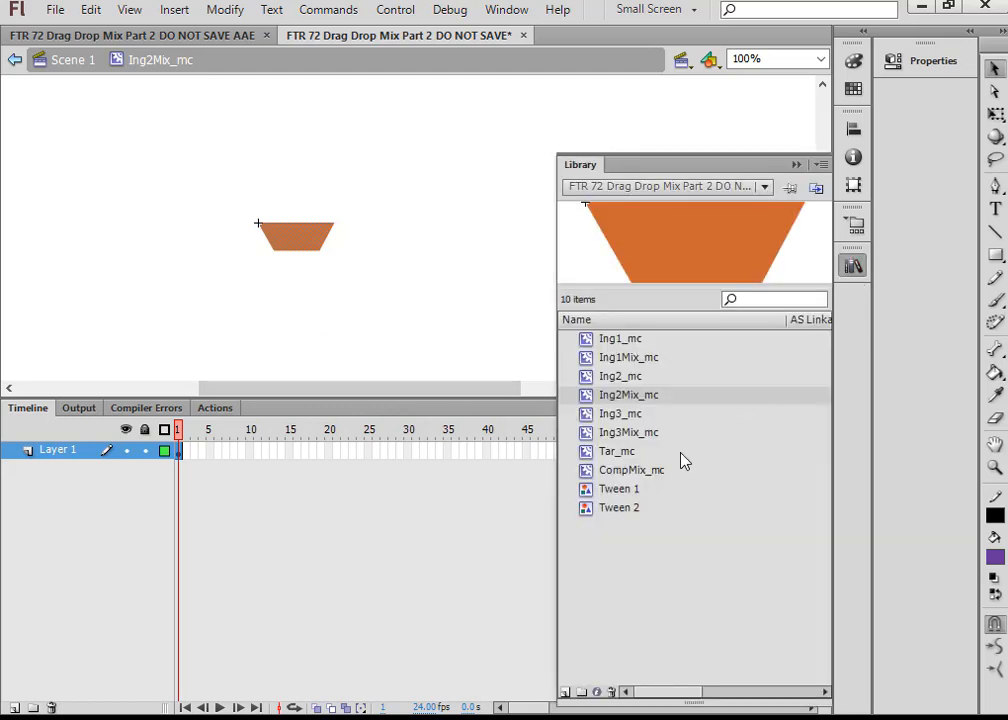
double_click(592, 478)
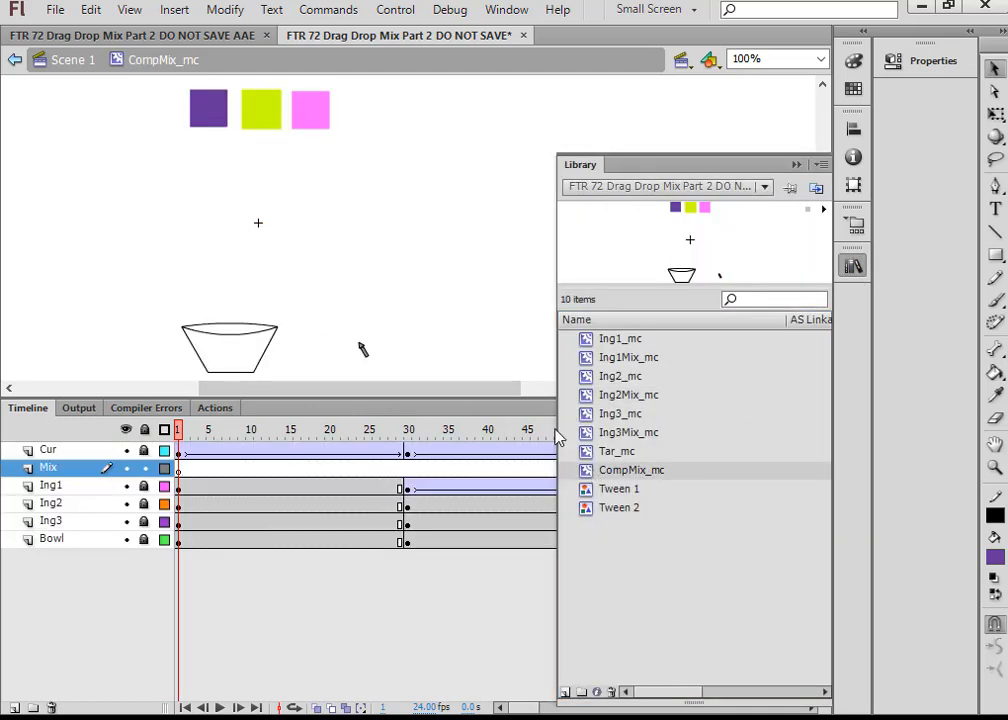
click(470, 300)
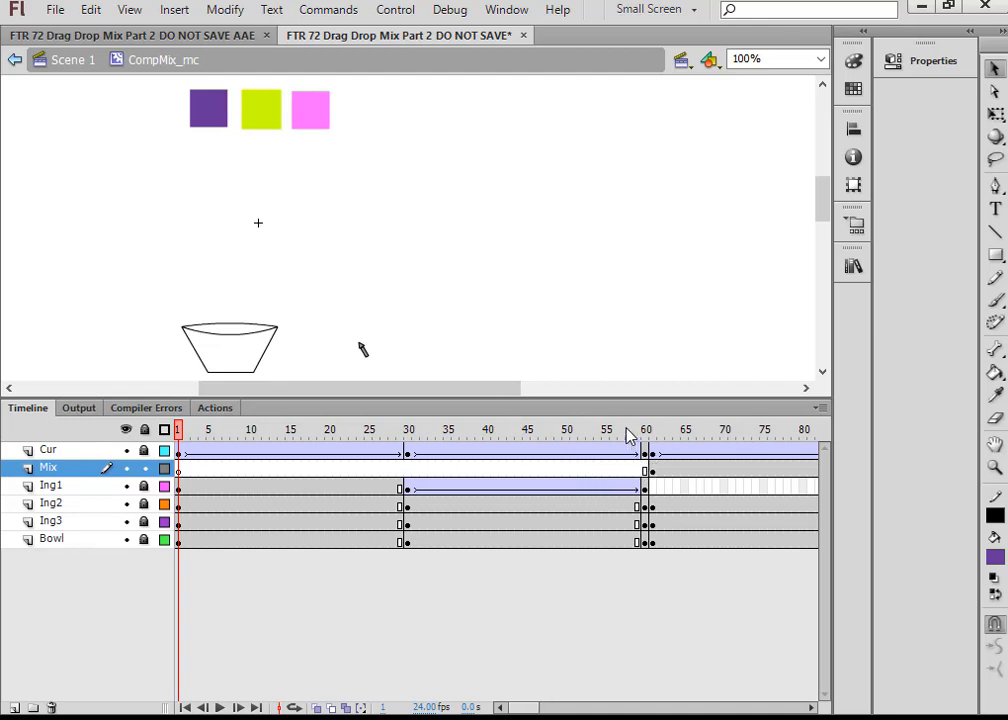
drag(628, 437, 531, 462)
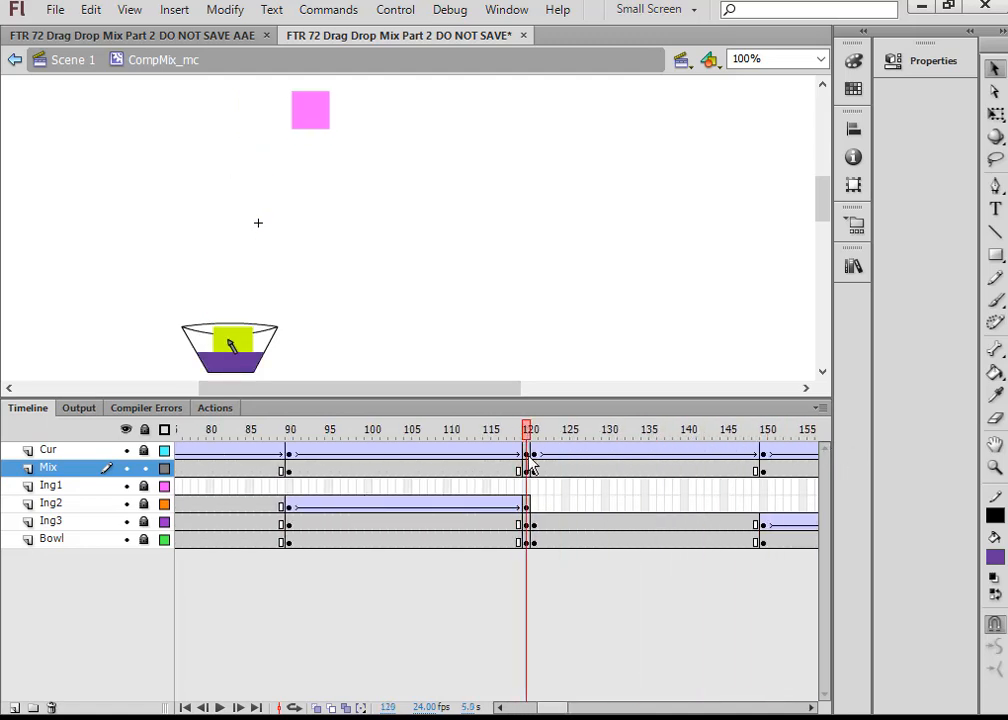
click(531, 475)
click(545, 174)
right_click(543, 172)
click(622, 244)
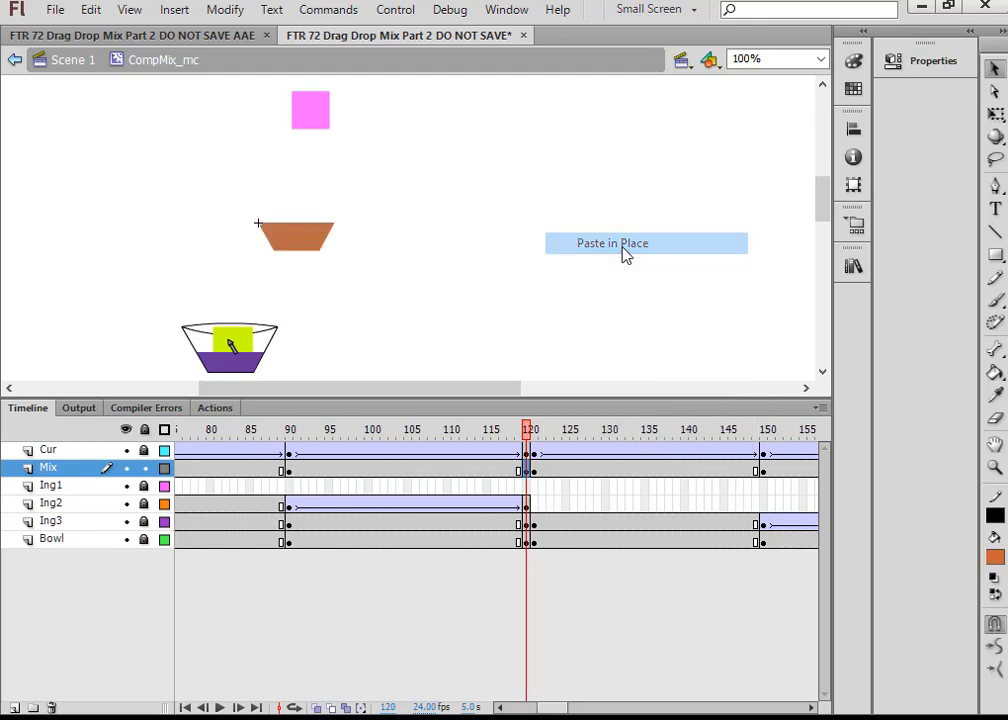
Step: Delete the purple fill at frame 120 of the Mix layer and move the orange shape into the bowl
click(347, 317)
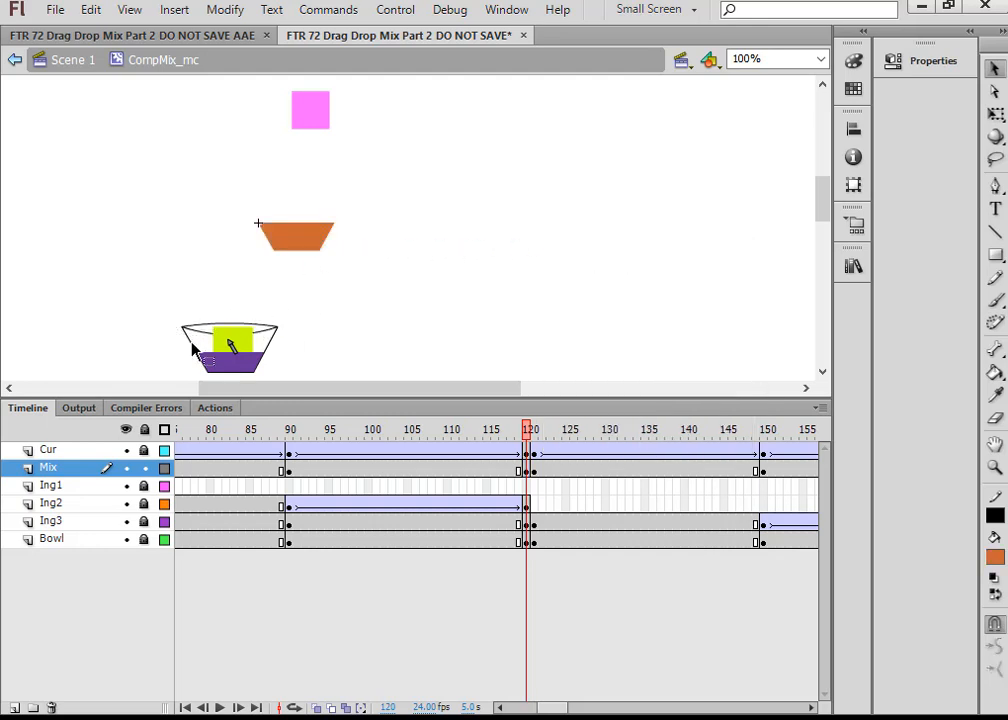
mouse_move(160, 322)
mouse_down()
mouse_move(297, 389)
mouse_move(310, 373)
mouse_move(308, 385)
mouse_up()
key(Delete)
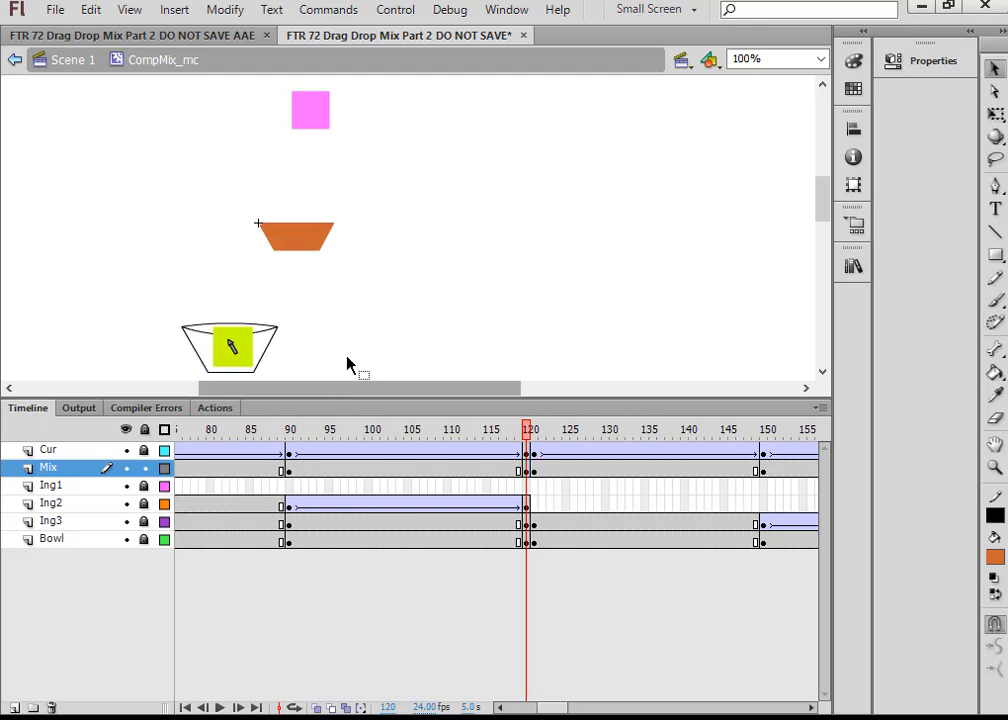
drag(306, 238, 230, 352)
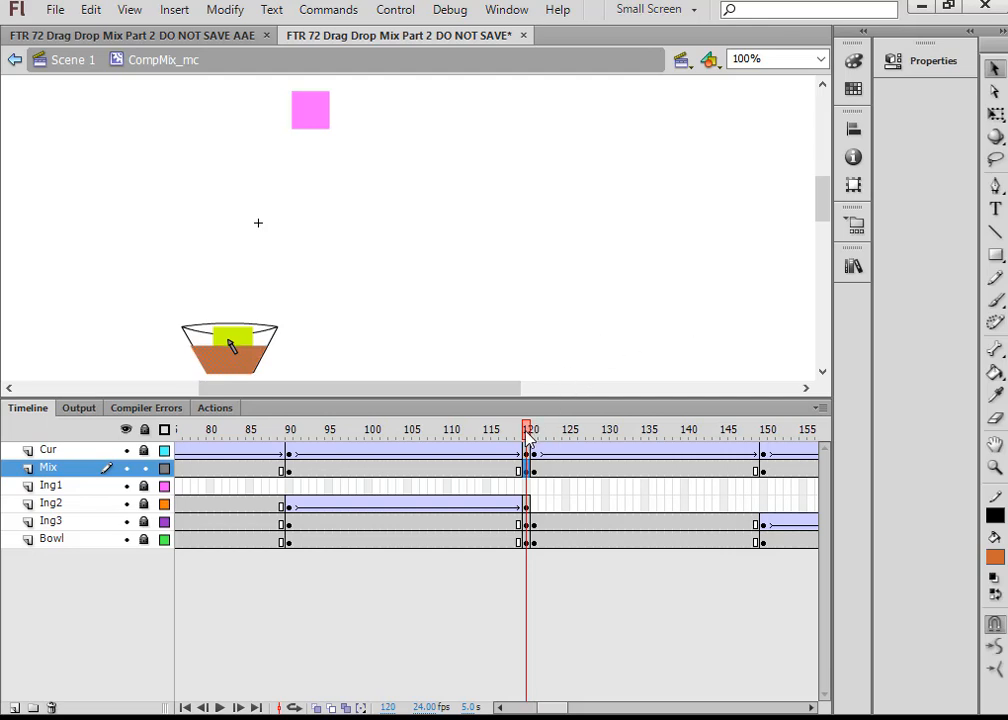
mouse_move(533, 441)
mouse_down()
mouse_move(603, 443)
mouse_move(518, 442)
mouse_move(595, 443)
mouse_move(527, 441)
mouse_up()
mouse_move(527, 441)
mouse_down()
mouse_move(535, 443)
mouse_move(479, 441)
mouse_move(530, 443)
mouse_up()
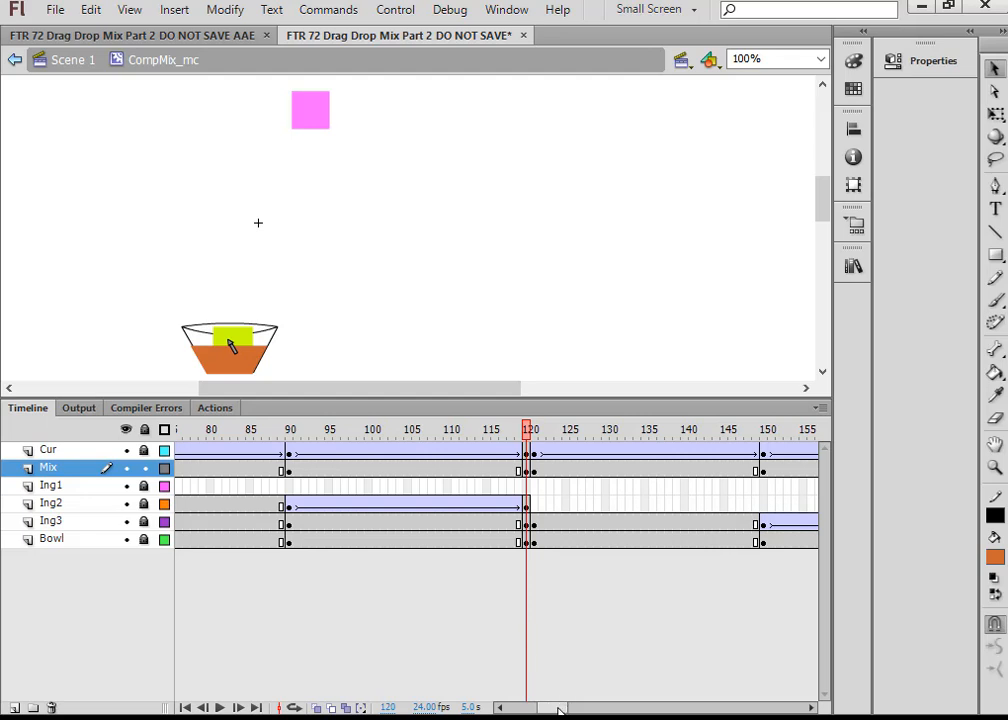
Step: Remove frames 121 to 181 from the Mix layer
drag(557, 708, 567, 708)
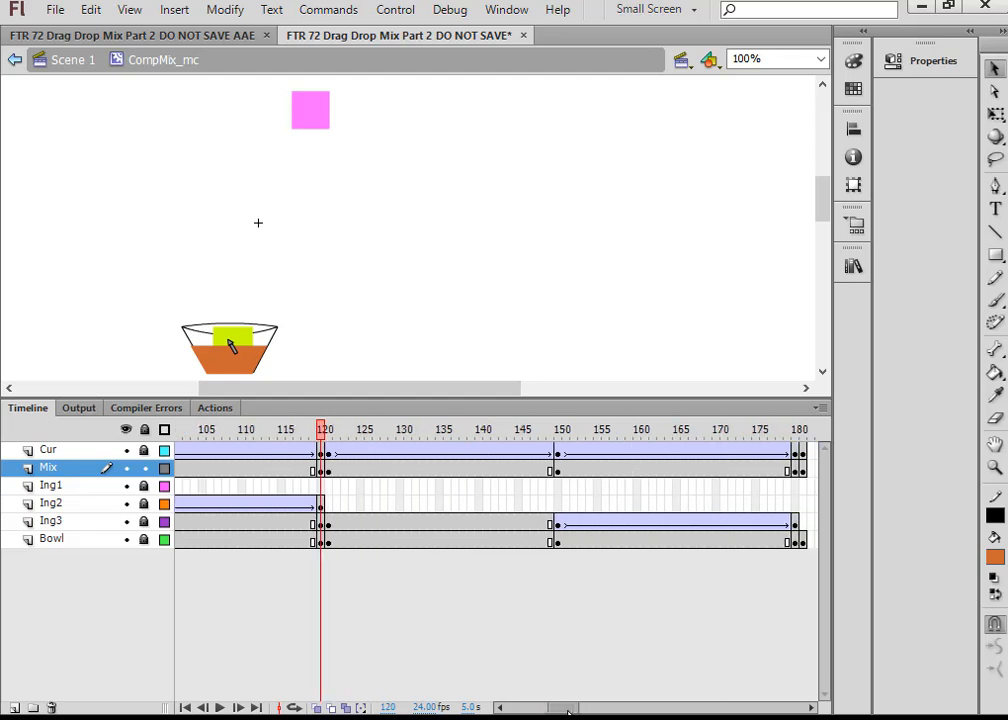
click(324, 468)
drag(330, 472, 808, 479)
right_click(742, 475)
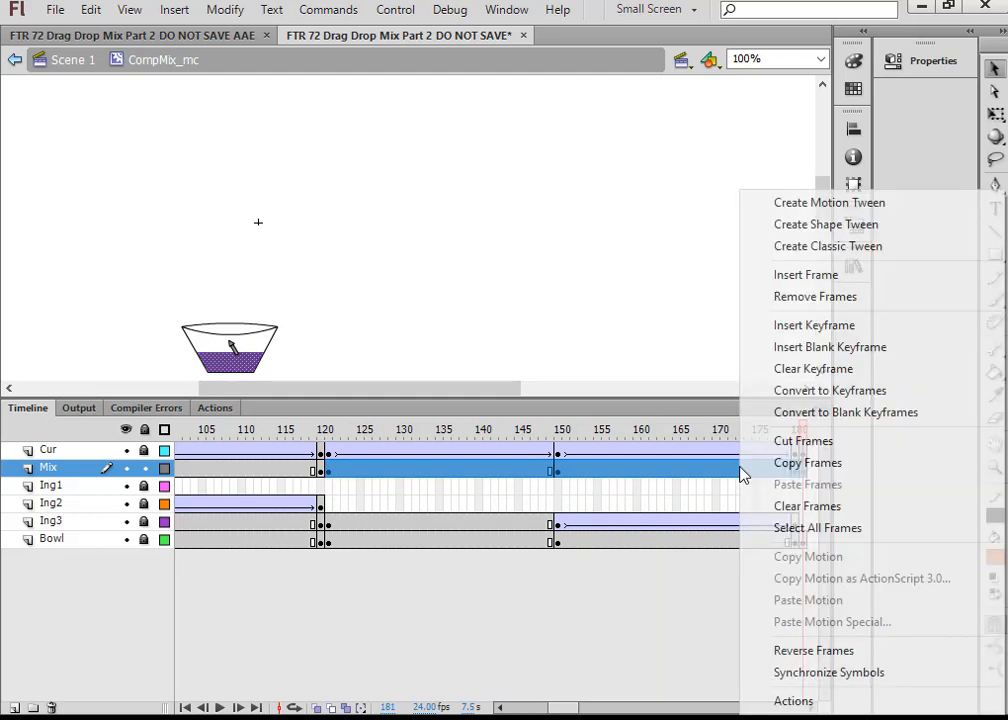
click(806, 297)
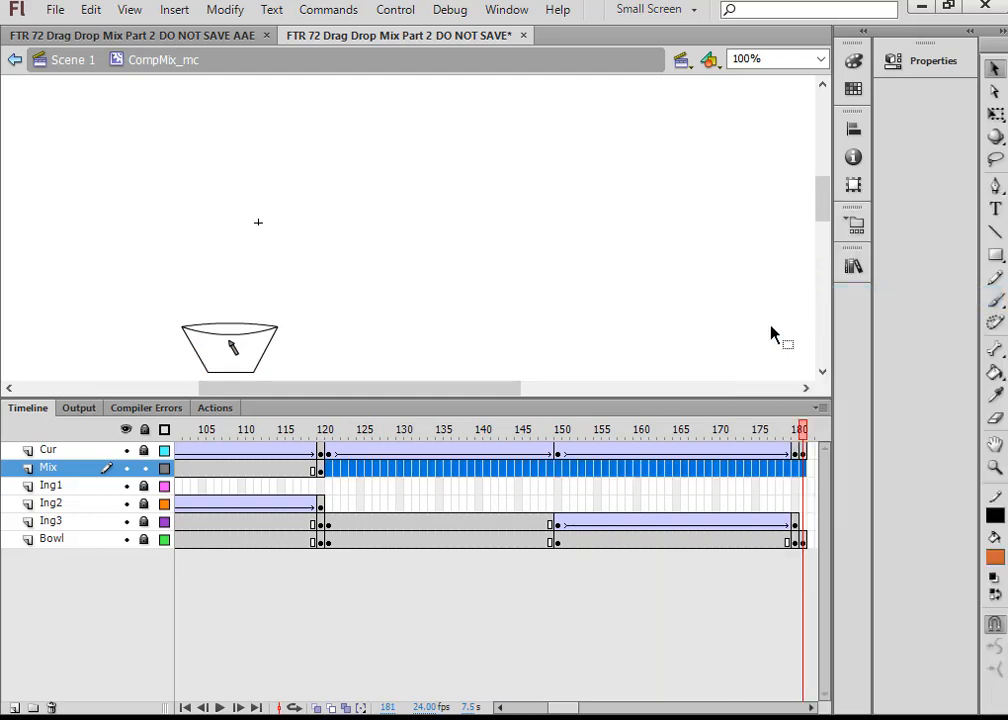
click(423, 522)
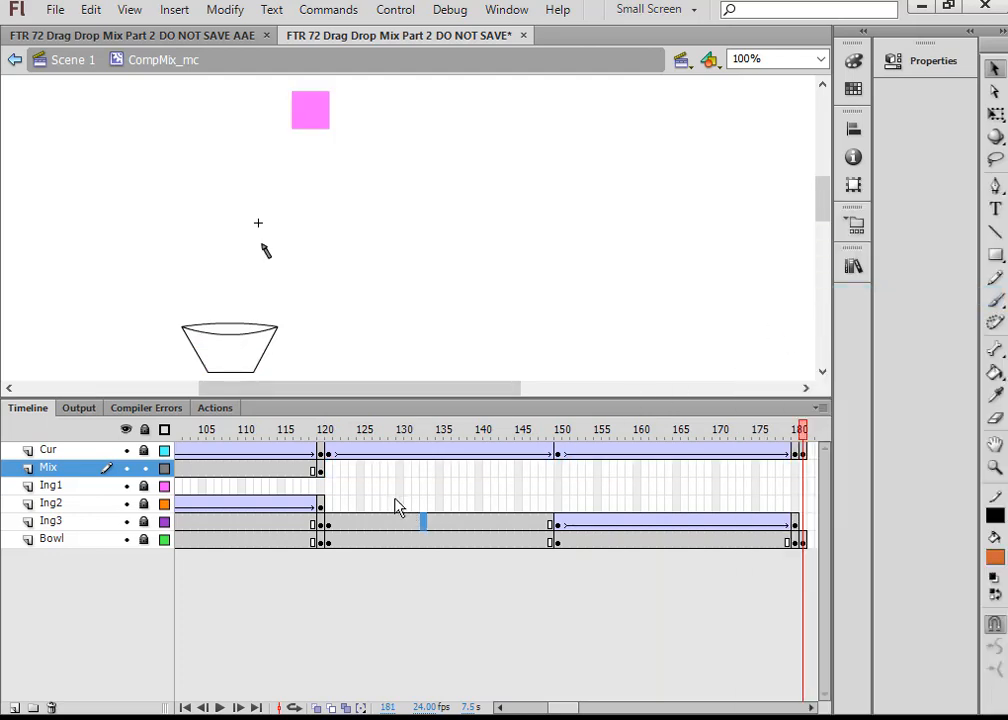
Step: Insert keyframes at frames 121, 150 and 180 on the Mix layer to carry the orange fill forward
right_click(330, 470)
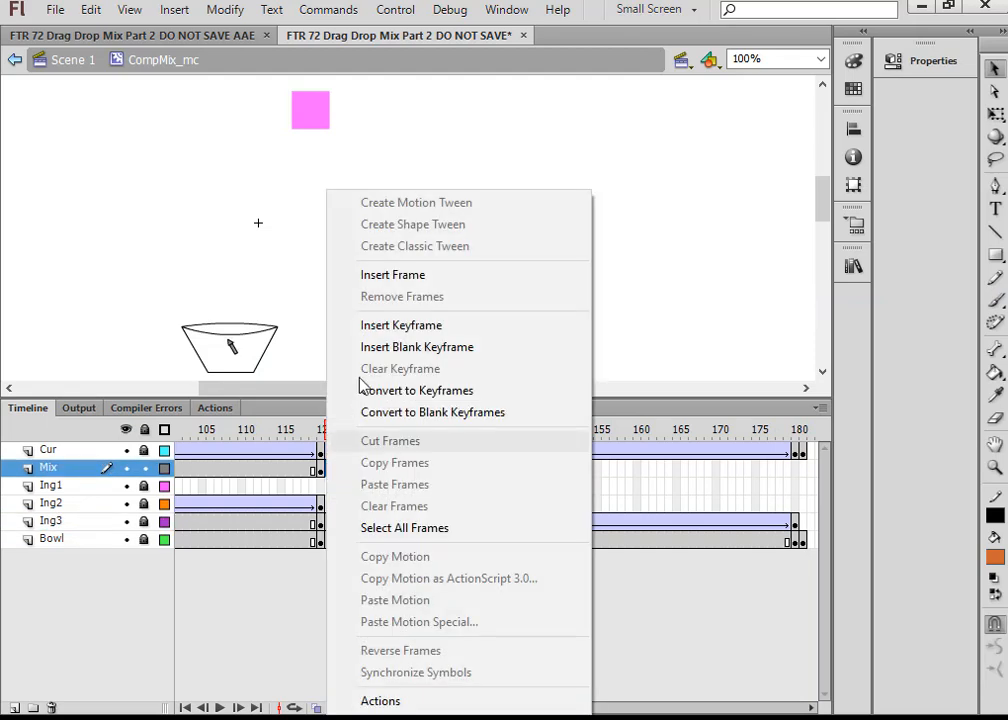
click(380, 330)
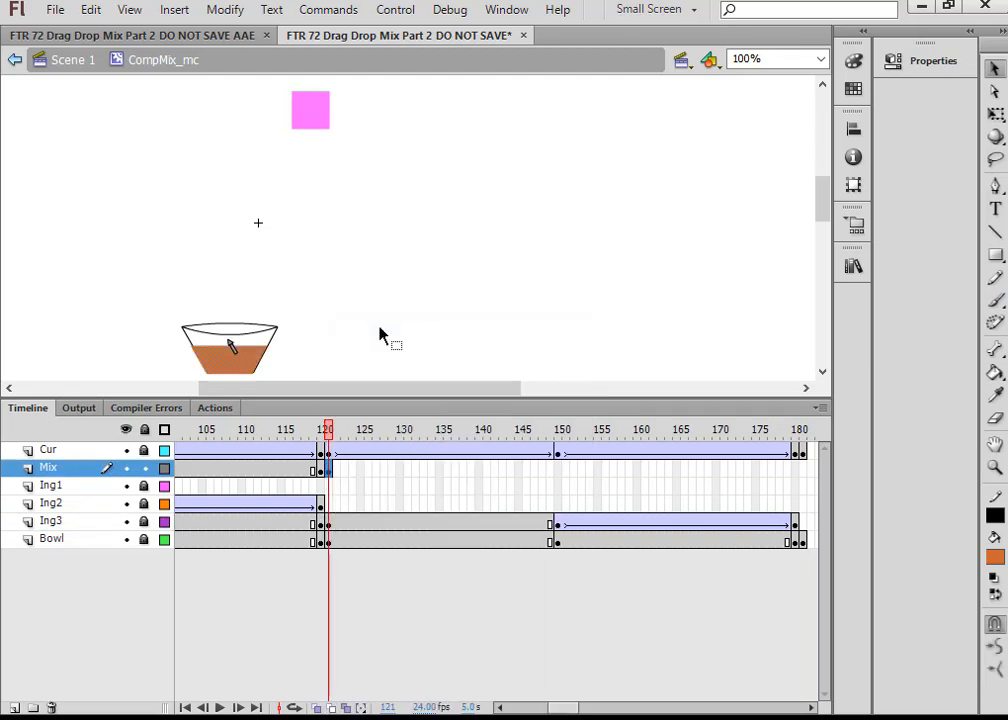
click(558, 472)
right_click(558, 472)
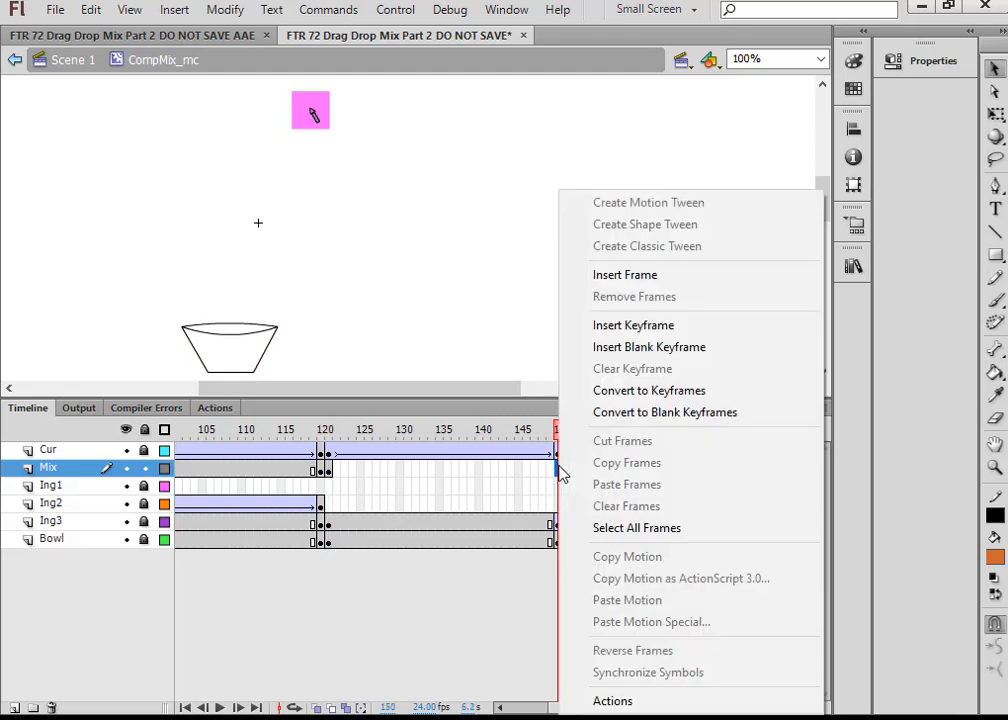
click(630, 327)
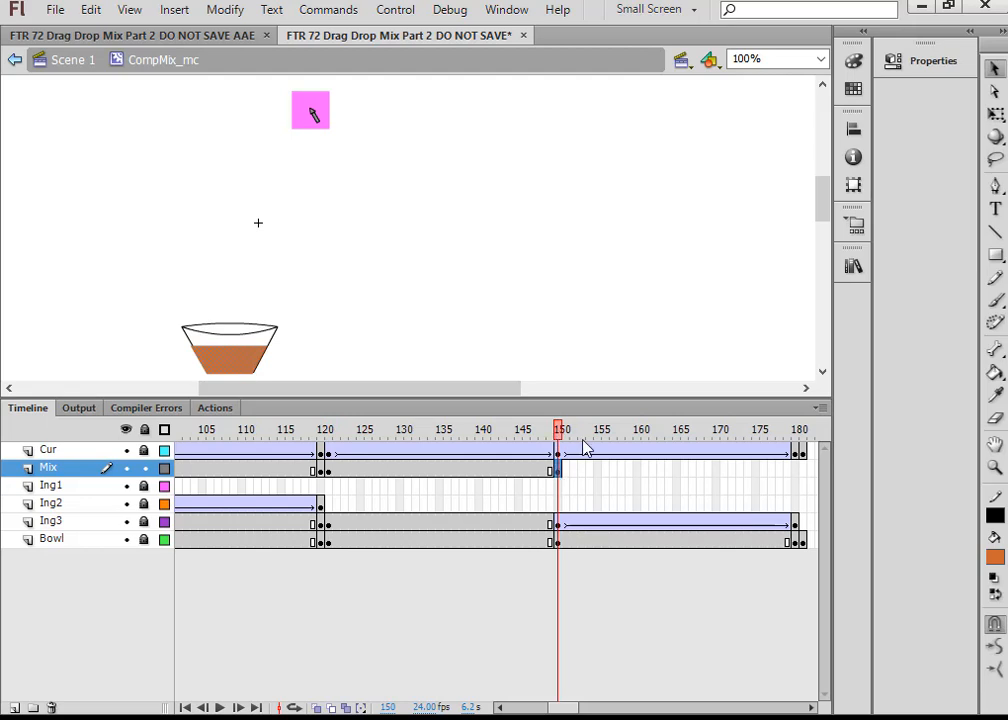
click(799, 472)
right_click(799, 472)
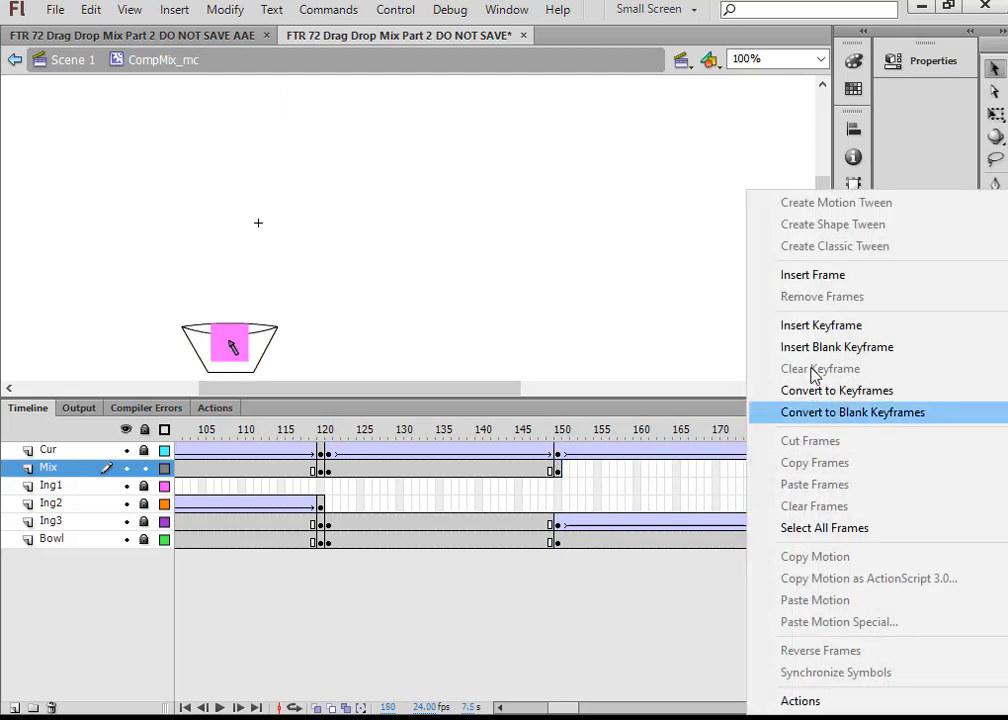
click(814, 328)
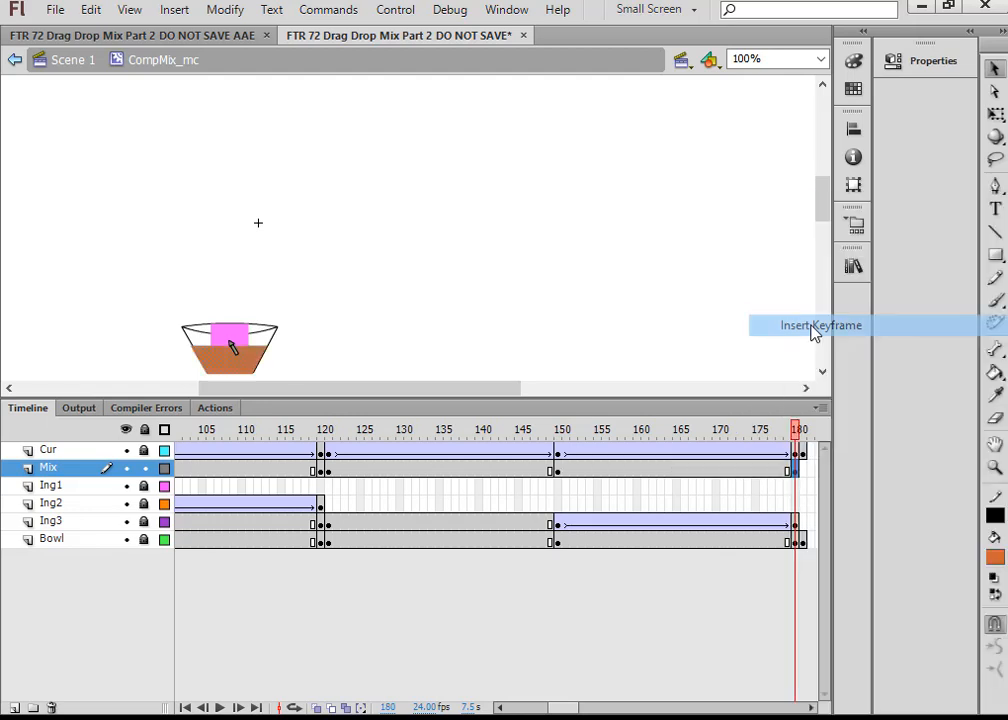
Step: Insert a blank keyframe at frame 181 on the Mix layer
click(805, 471)
right_click(808, 477)
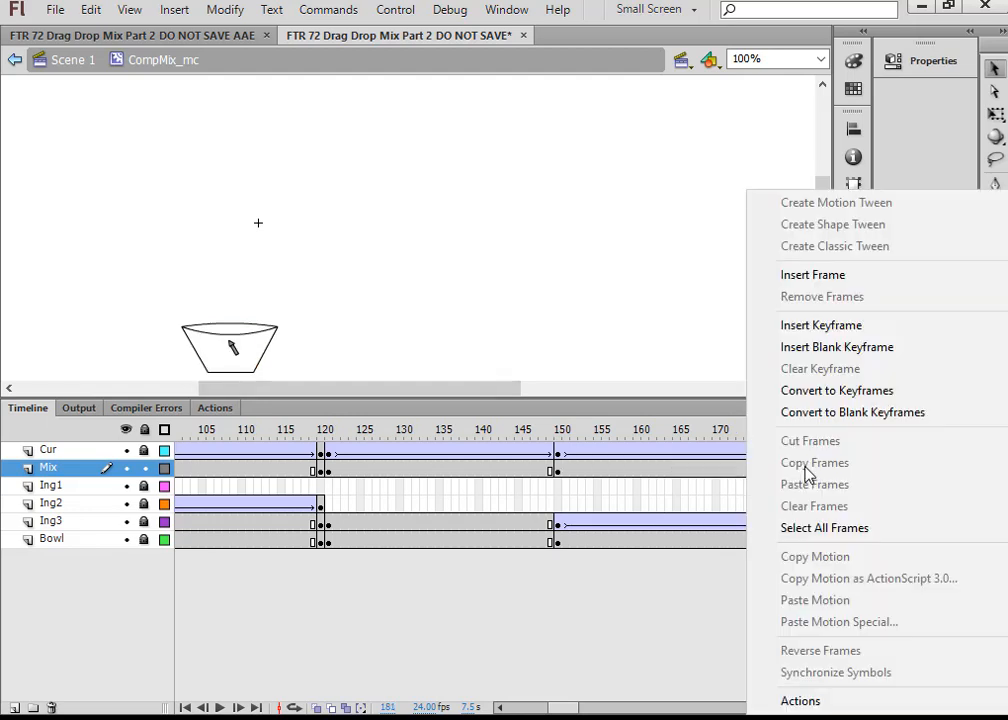
click(832, 347)
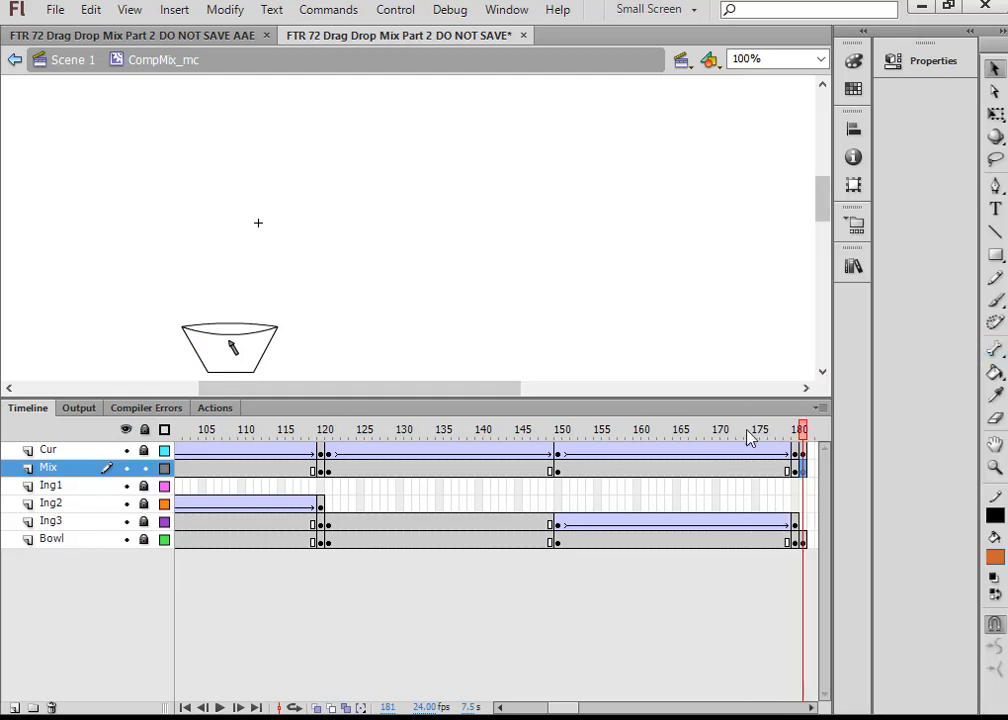
Step: Copy the purple bowl-fill shape from inside the Ing3Mix_mc symbol
click(853, 265)
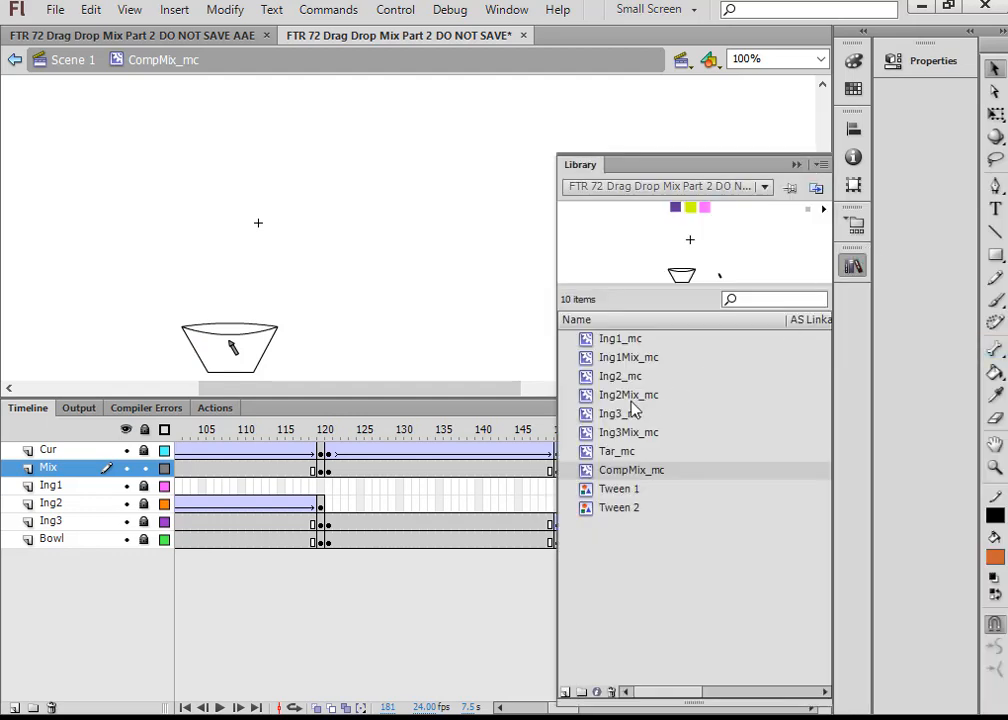
double_click(587, 431)
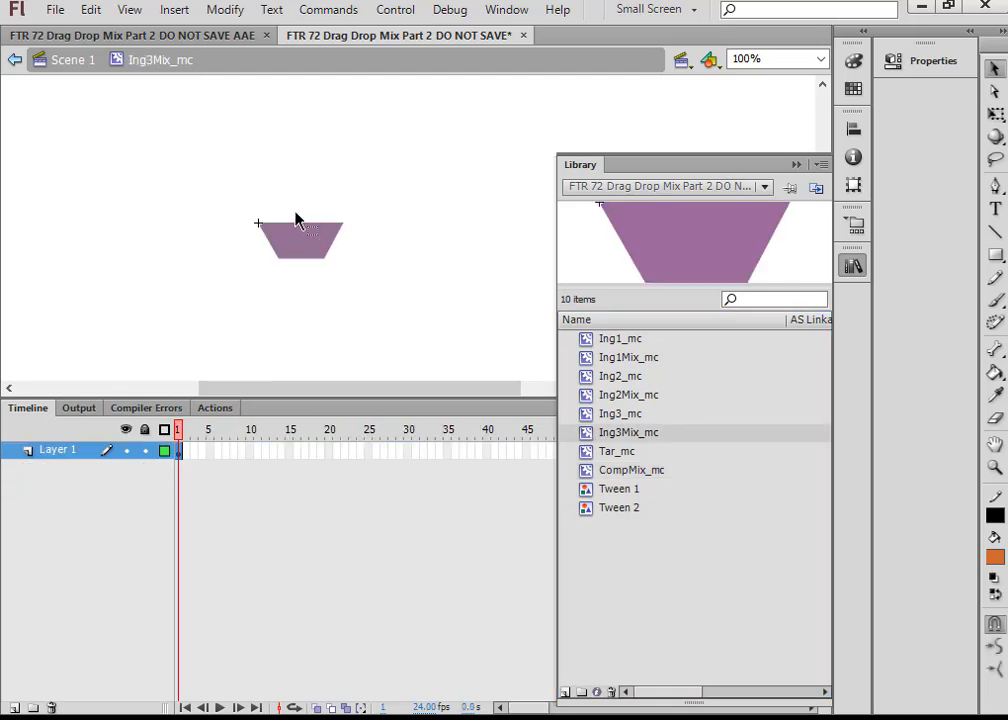
drag(340, 290, 318, 247)
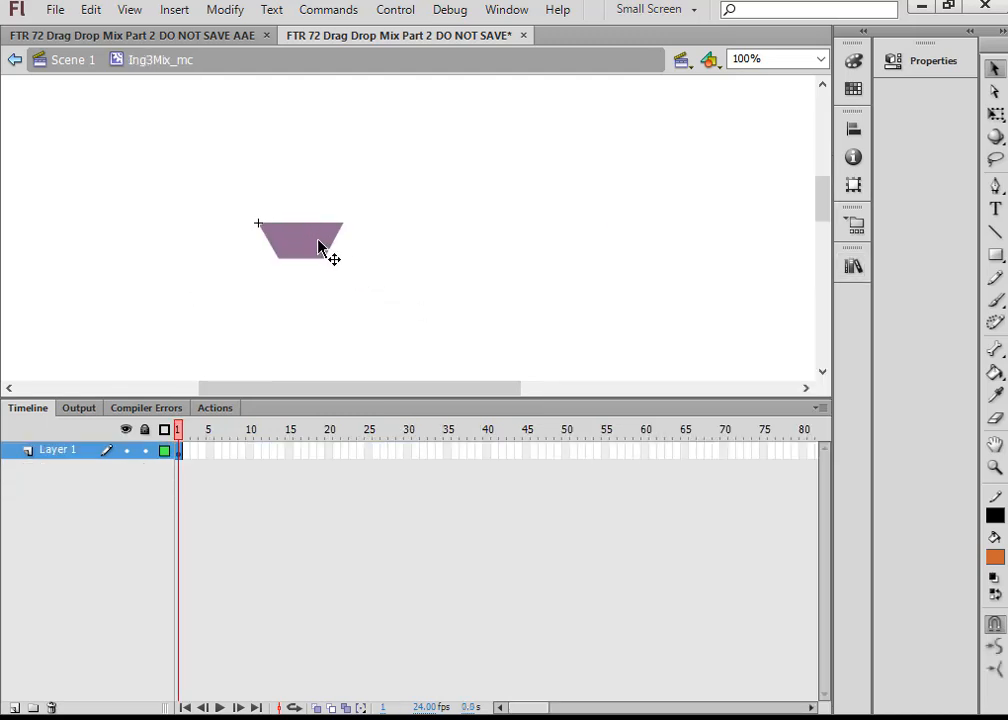
right_click(318, 247)
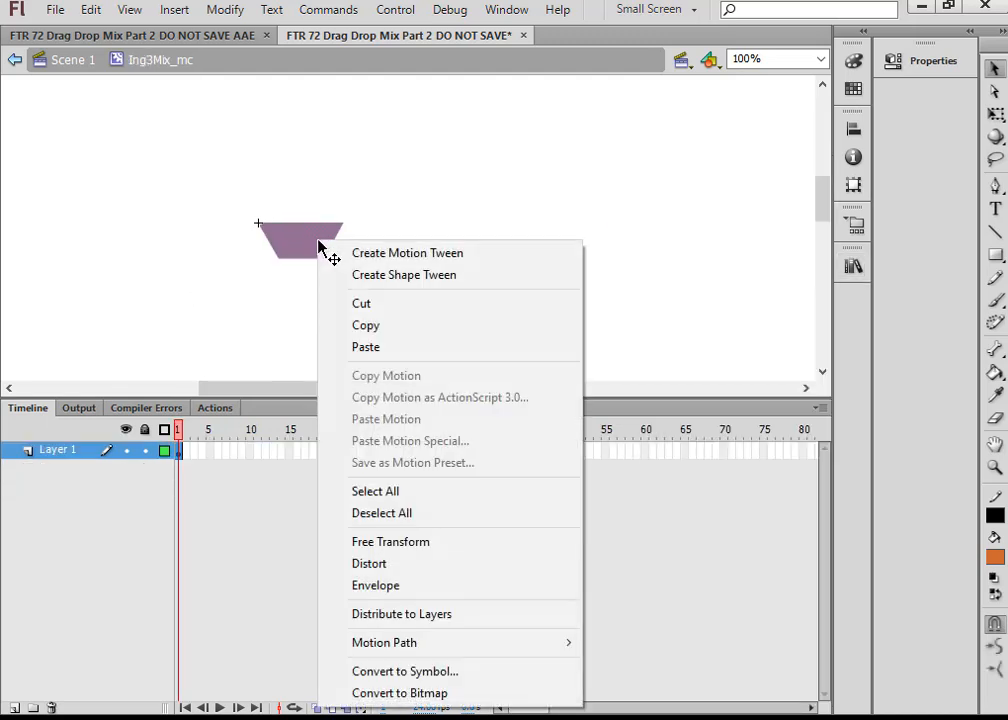
click(366, 325)
Step: Paste the purple shape at frame 181 of CompMix_mc's Mix layer and move it into the bowl
click(855, 267)
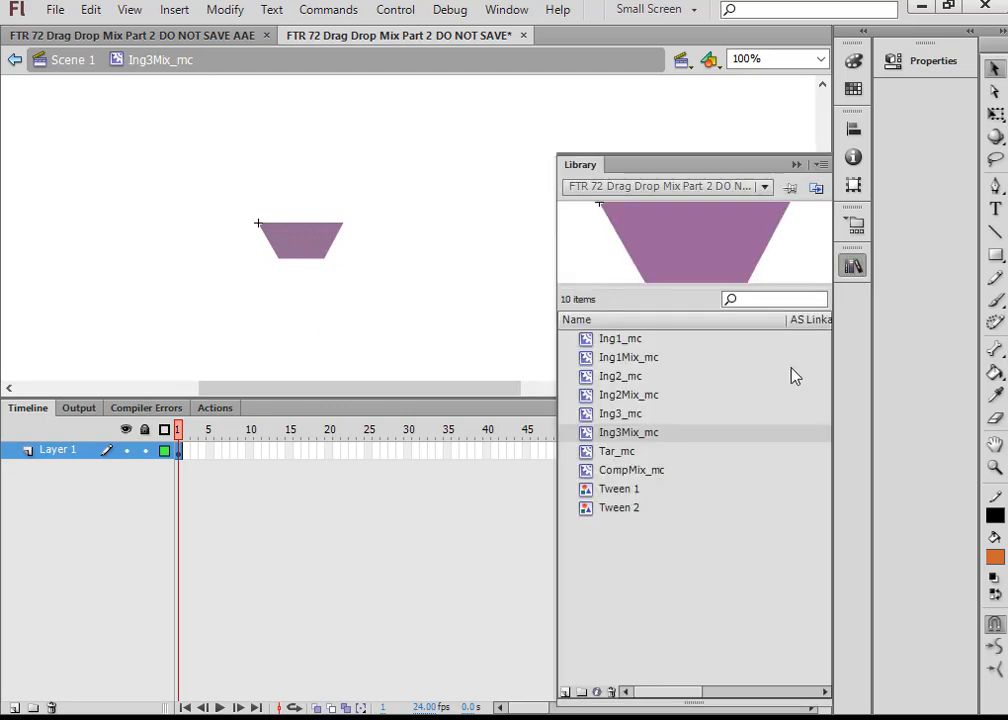
double_click(592, 470)
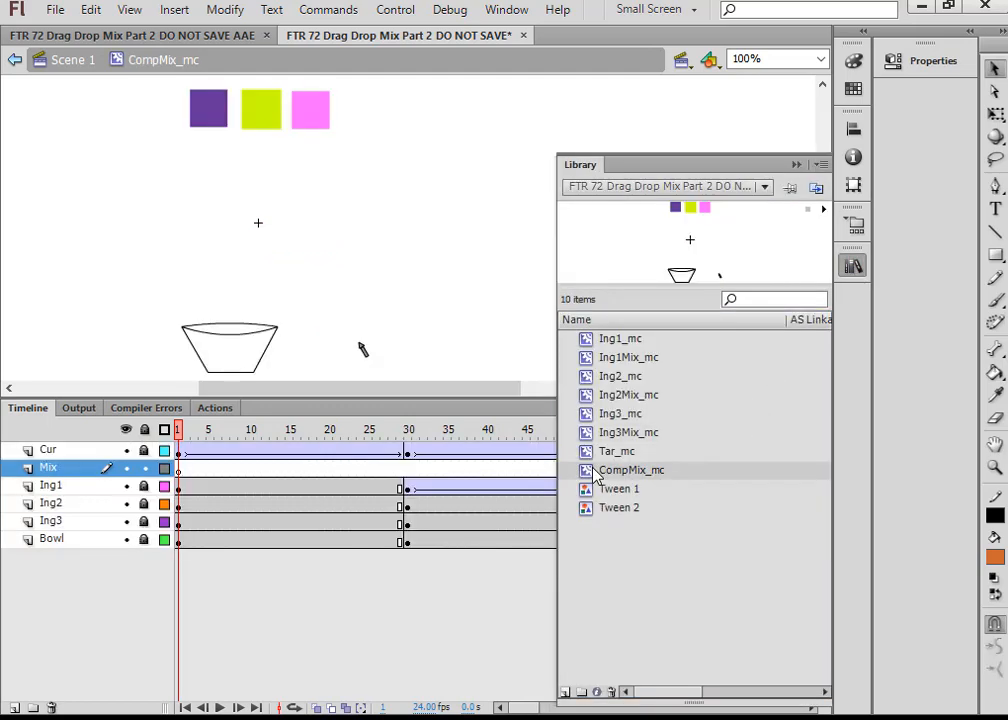
click(447, 319)
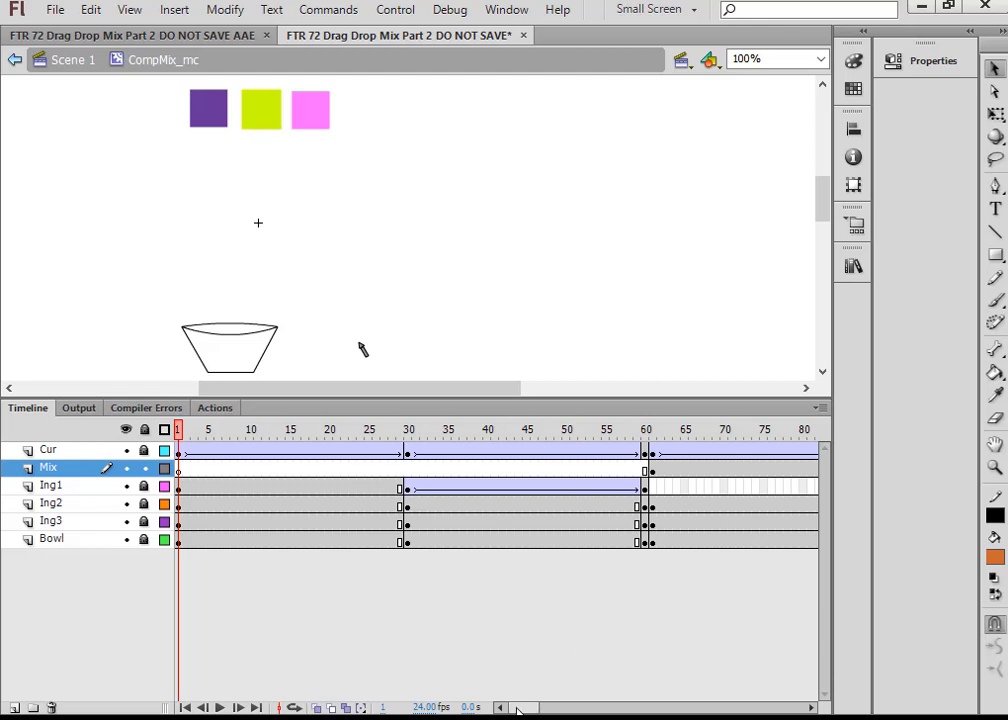
drag(536, 708, 557, 708)
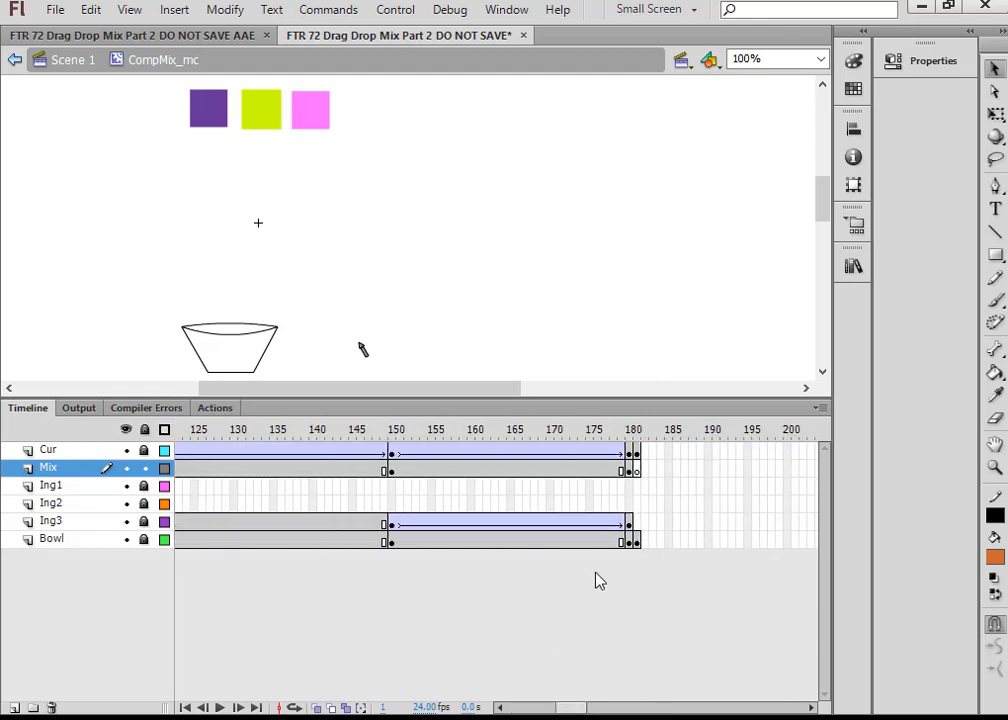
click(639, 470)
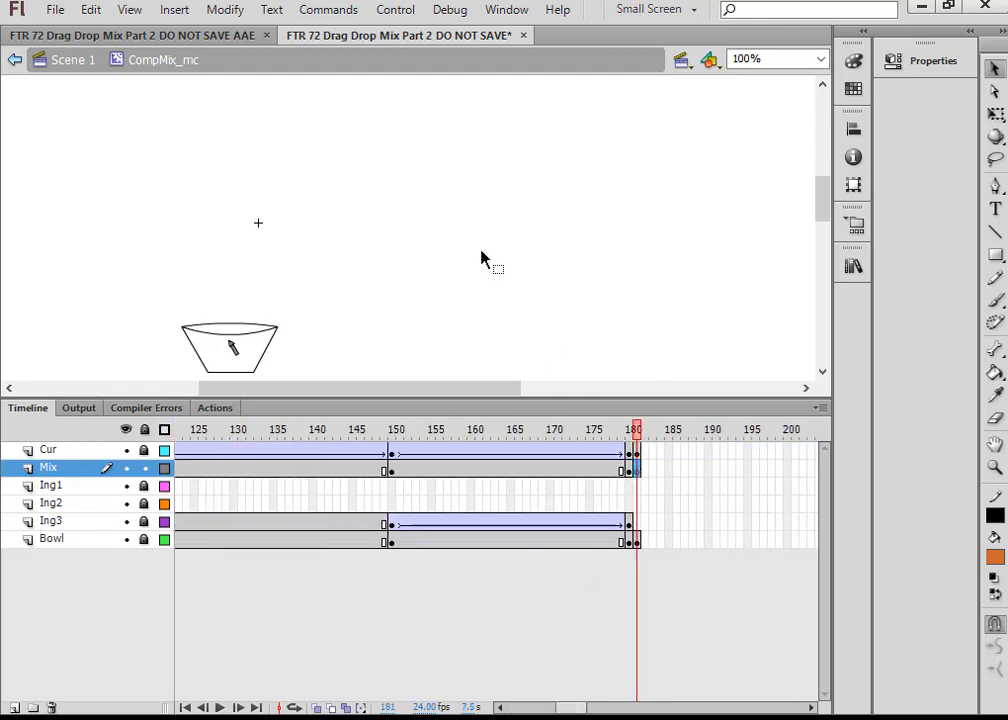
right_click(482, 251)
click(545, 333)
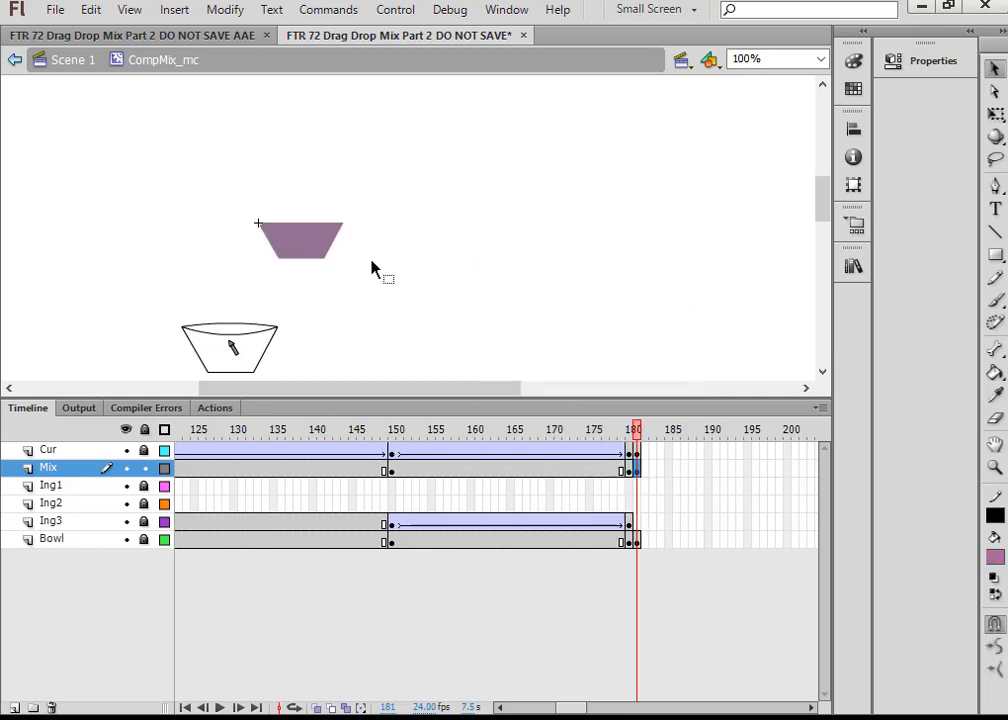
drag(326, 247, 255, 358)
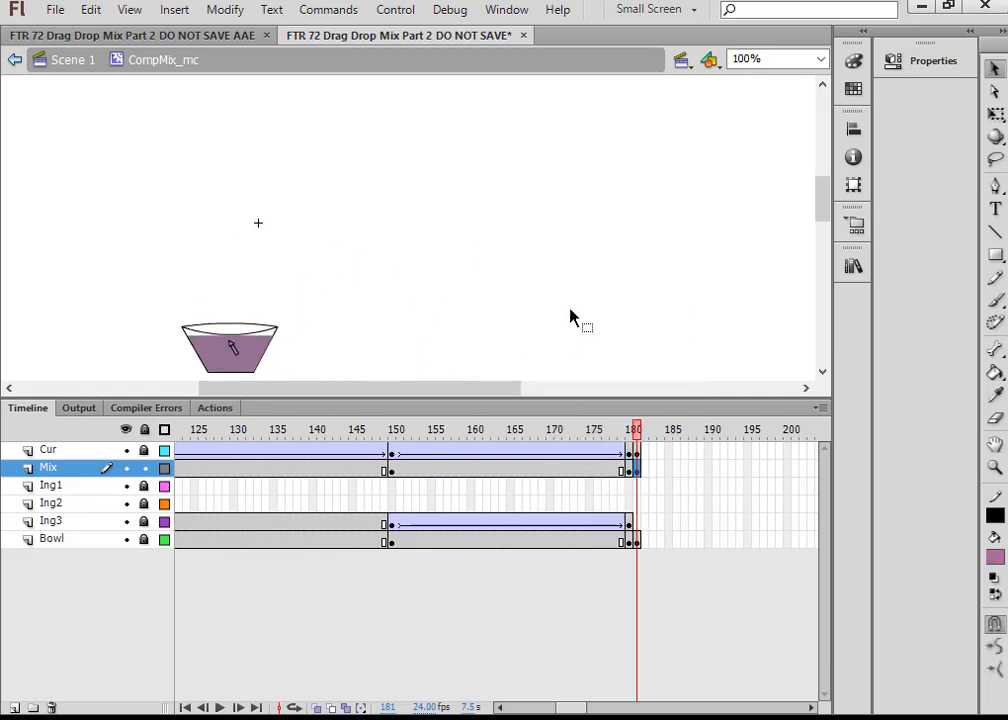
key(Return)
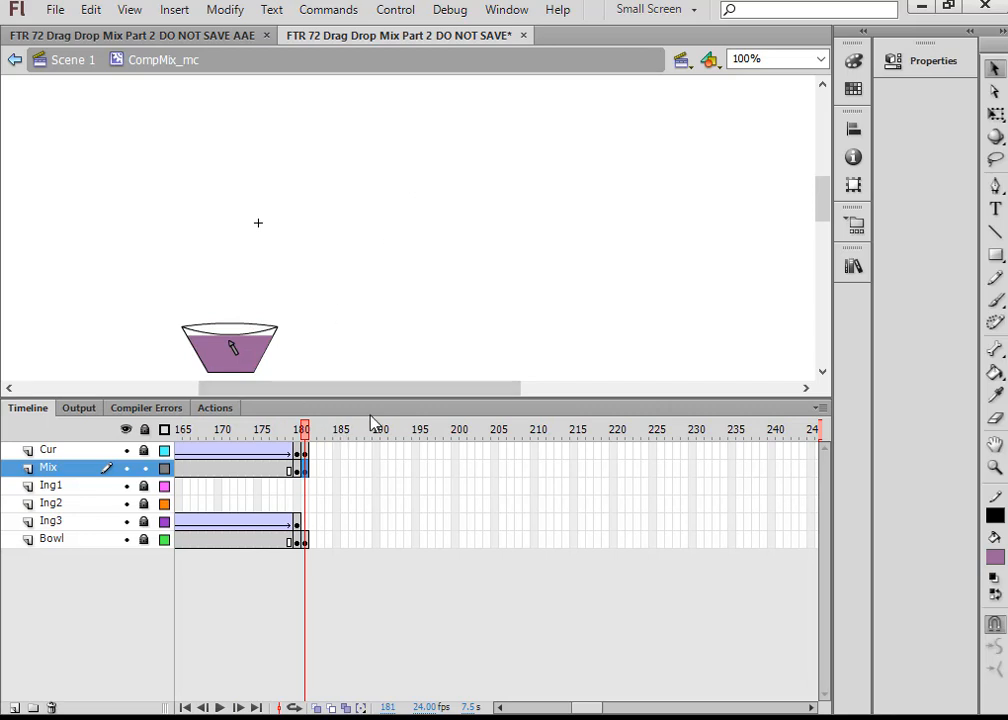
Step: Return to Scene 1, unlock all layers and select the Ing3Mix layer
click(75, 66)
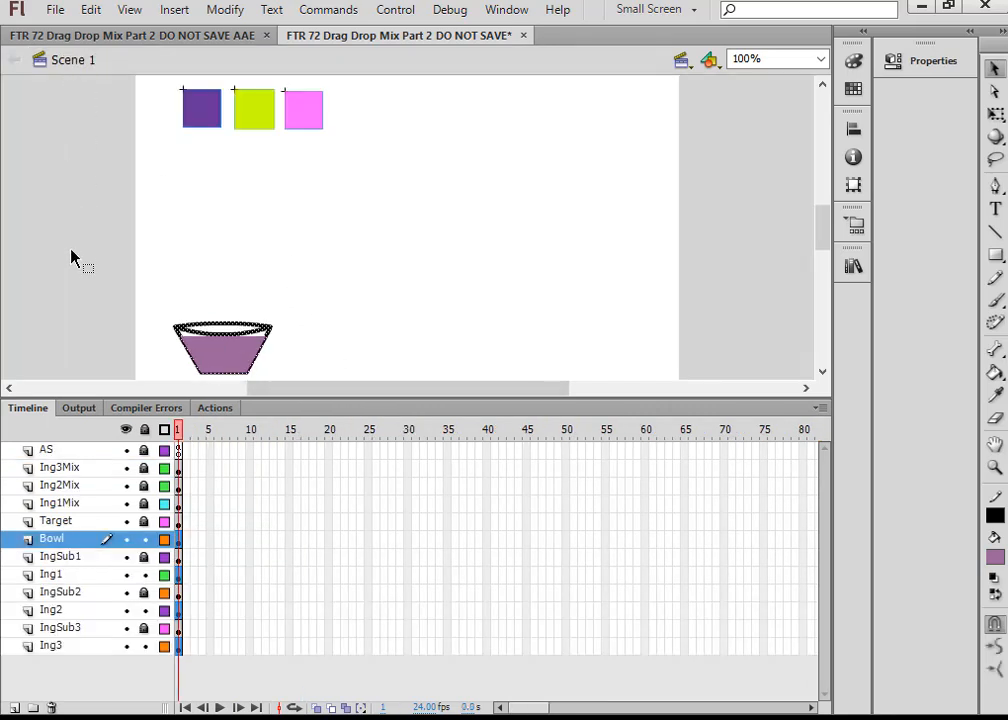
click(145, 429)
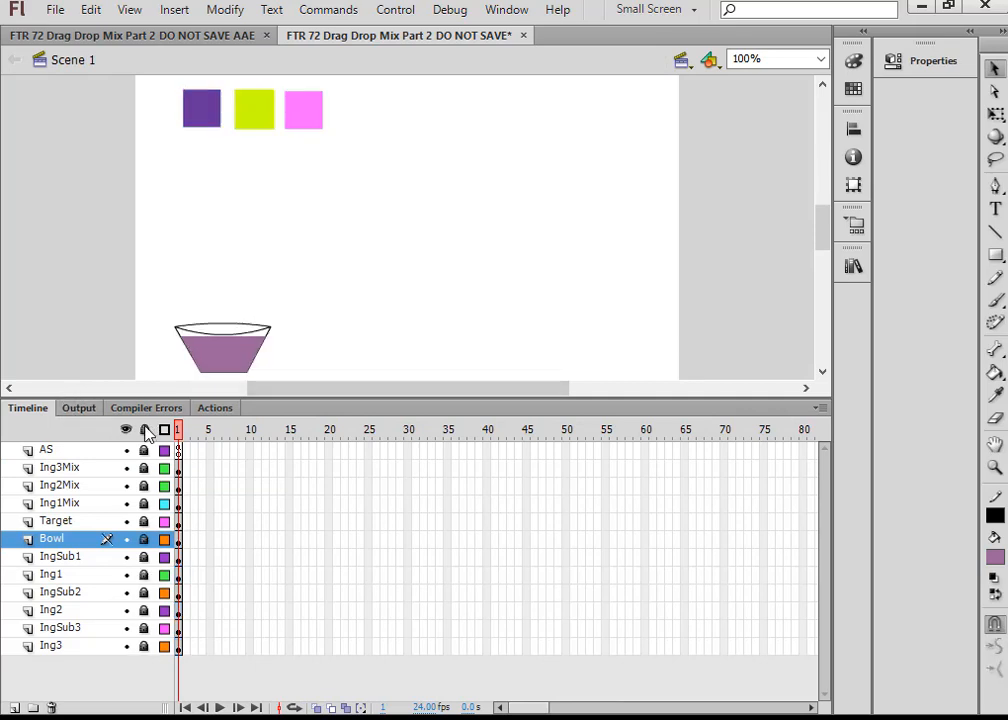
click(145, 429)
key(ctrl+a)
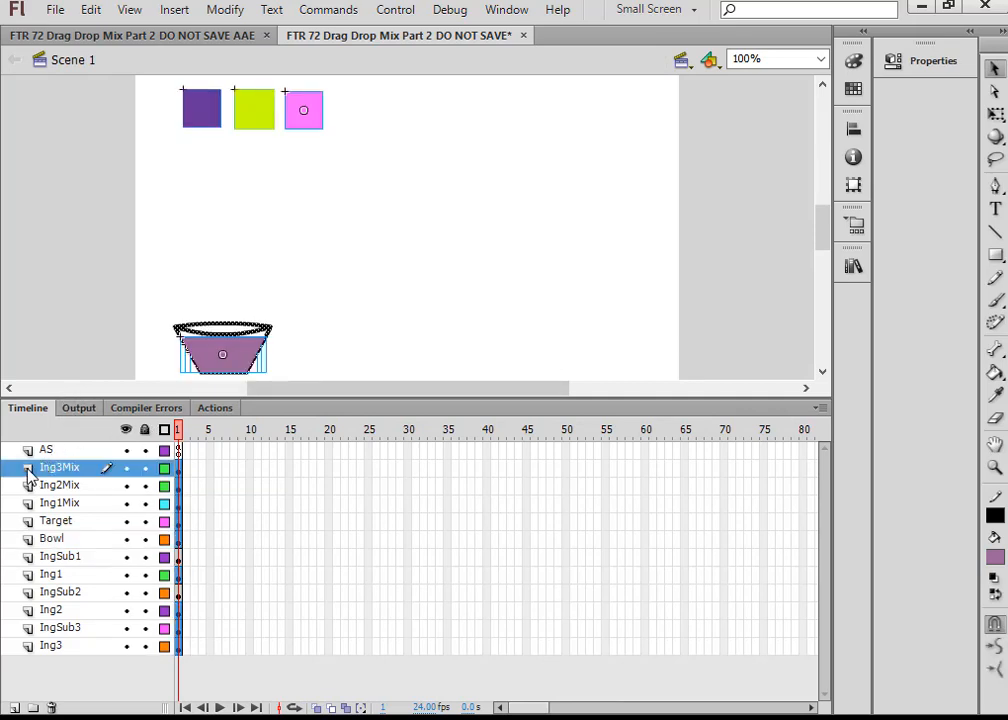
key(ctrl+shift+a)
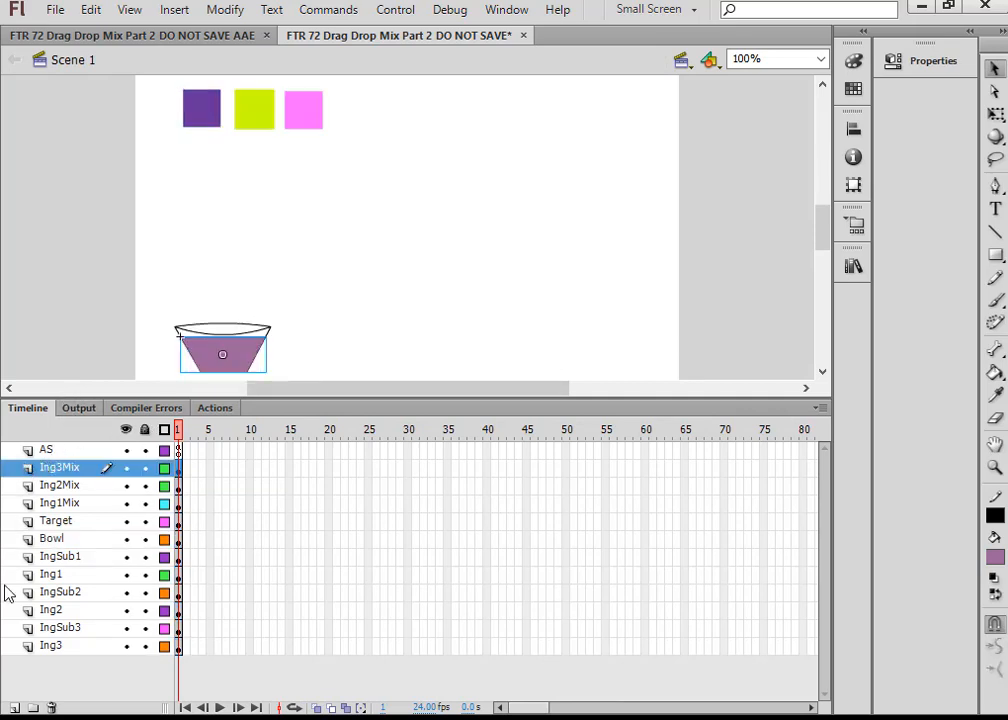
Step: Add a layer named ComMix directly above the Ing3Mix layer
click(14, 707)
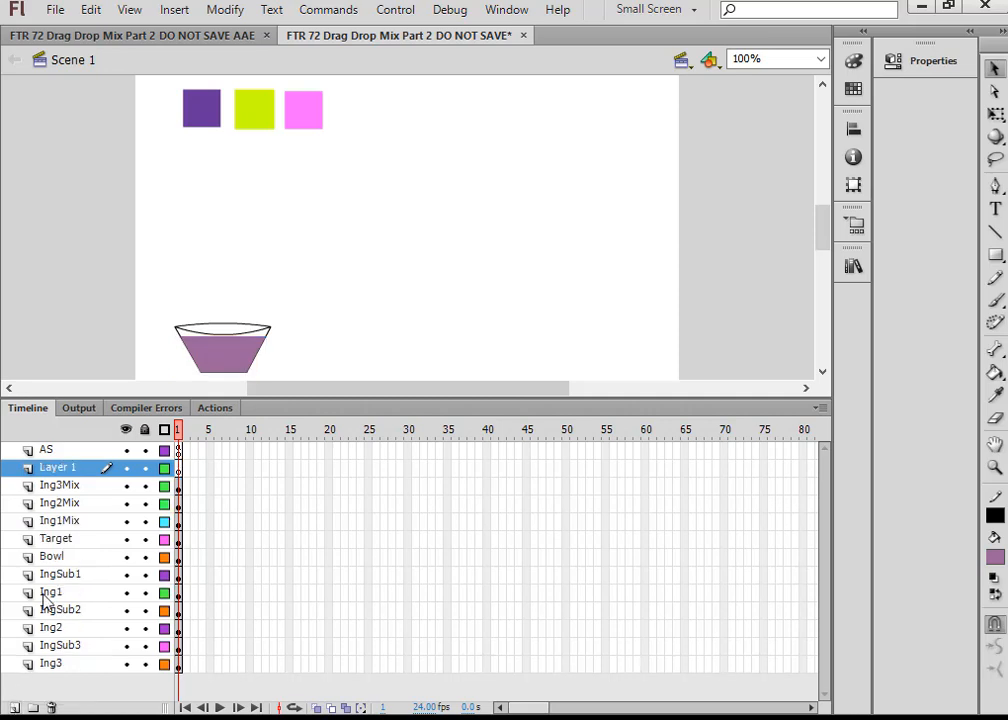
double_click(47, 472)
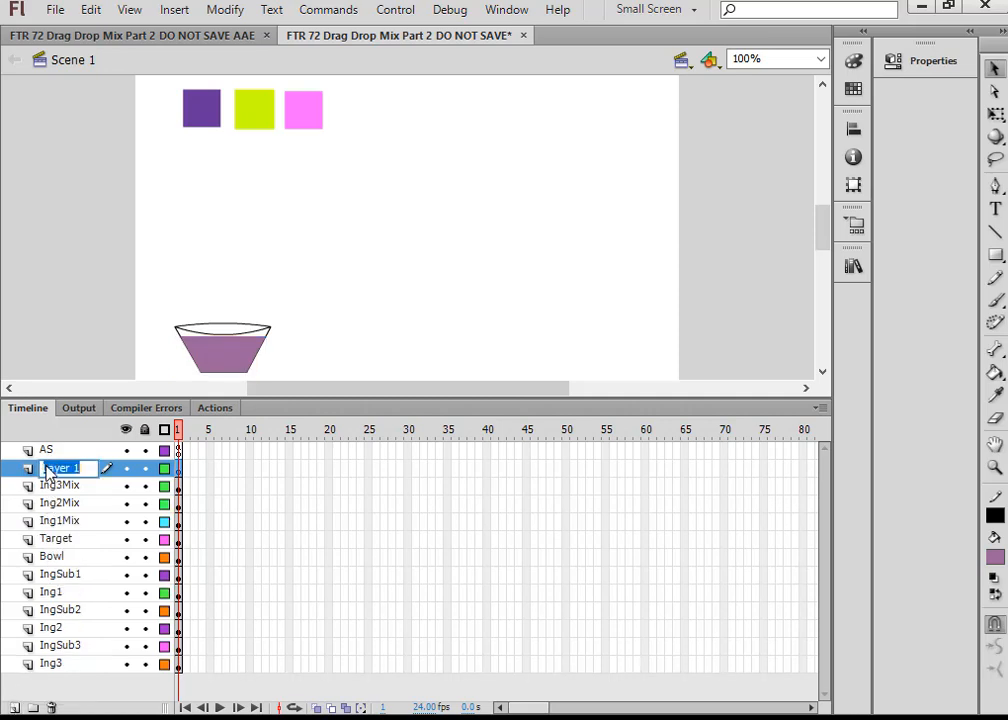
text(F)
key(Return)
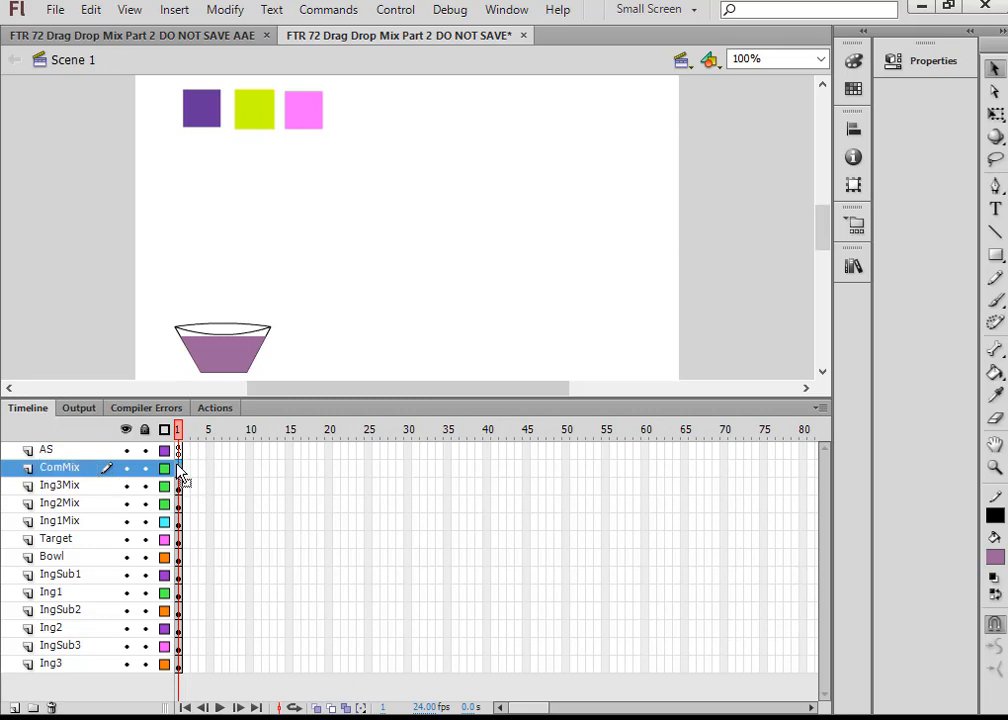
Step: Place an instance of CompMix_mc on the ComMix layer, on the right half of the stage beside the player's ingredients and bowl
click(850, 268)
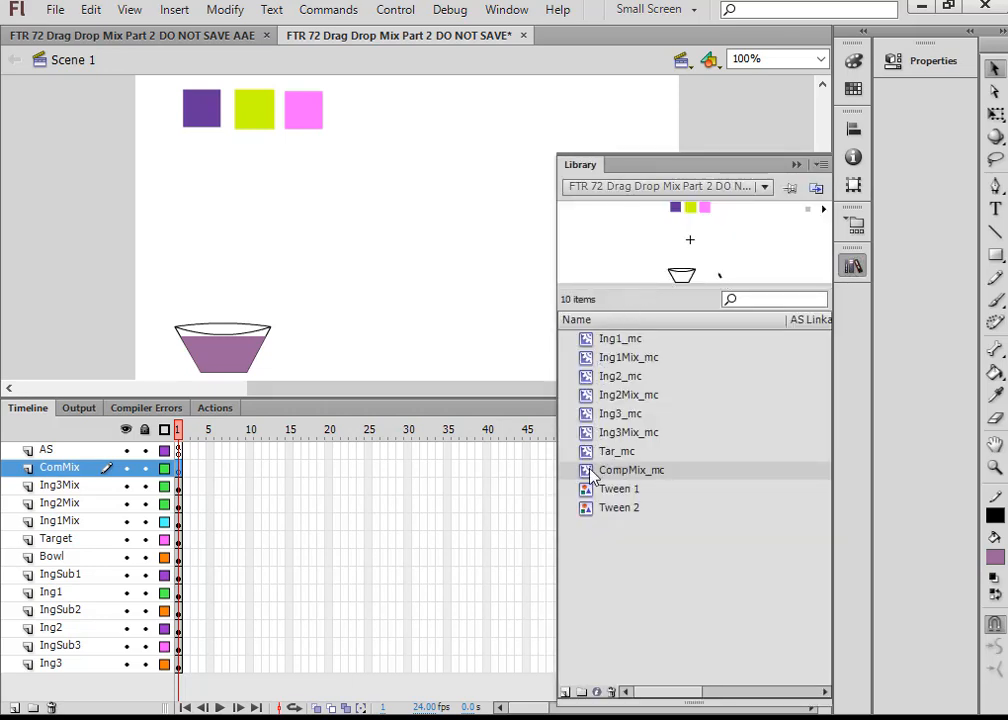
drag(592, 476, 590, 210)
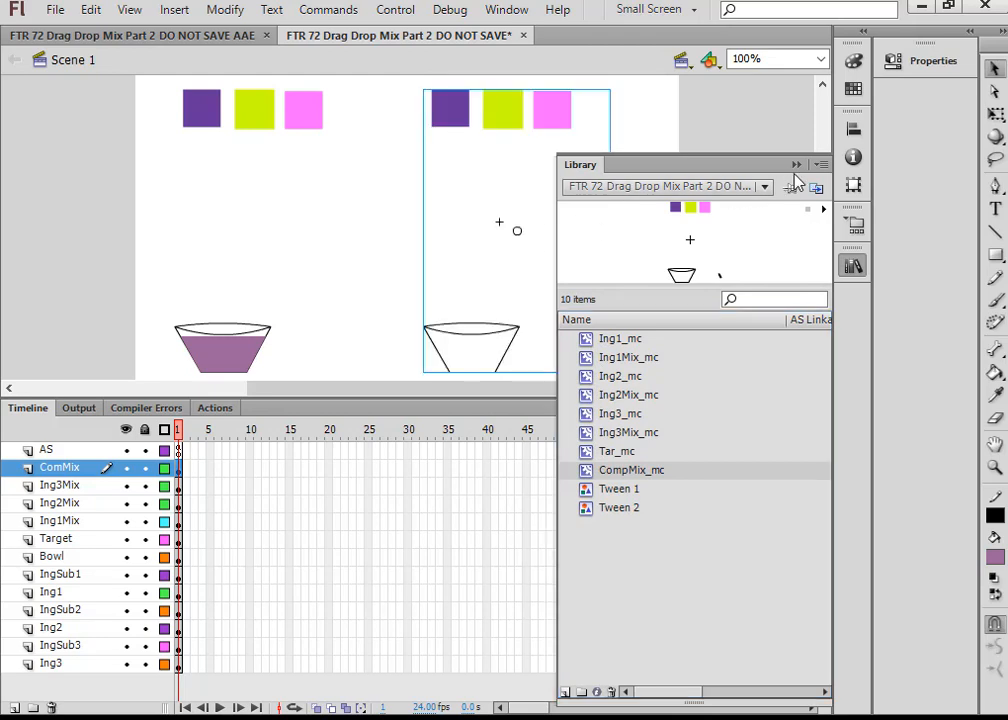
click(795, 165)
mouse_move(560, 128)
mouse_down()
mouse_move(569, 106)
mouse_move(574, 115)
mouse_up()
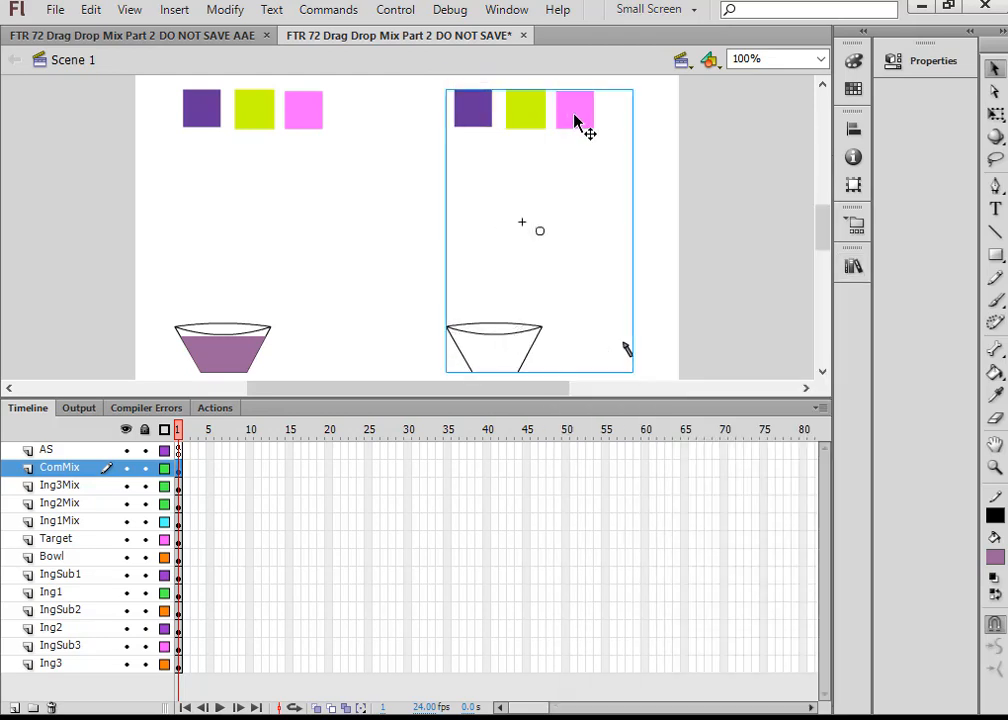
Step: Test the movie by mixing the purple, yellow-green and pink ingredients in the player's bowl, and close the test window
click(392, 10)
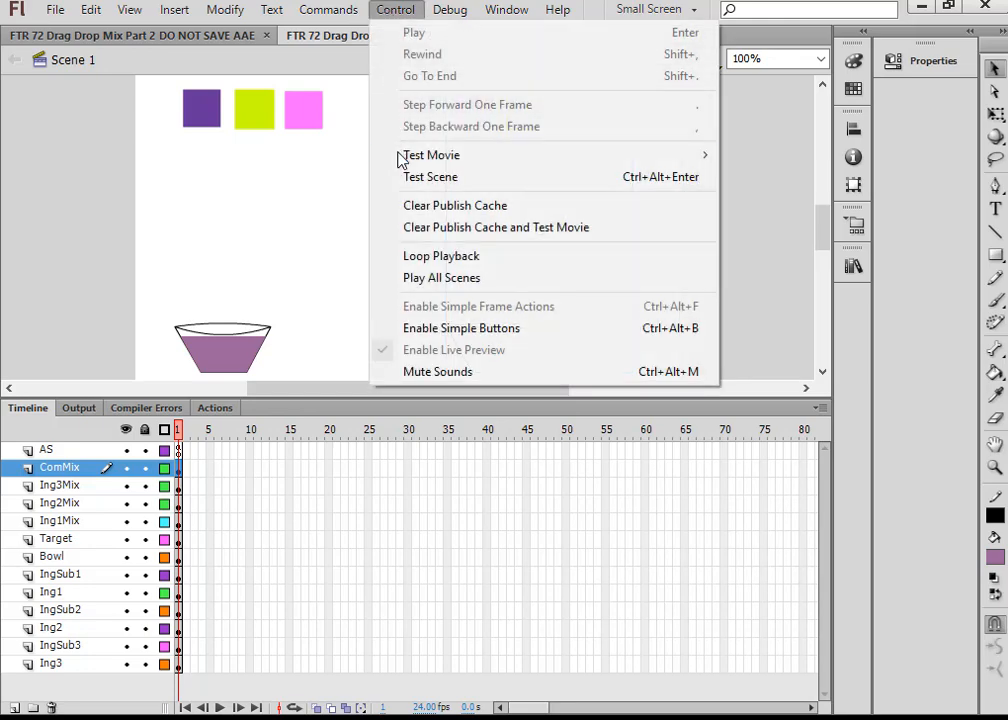
mouse_move(400, 157)
click(314, 272)
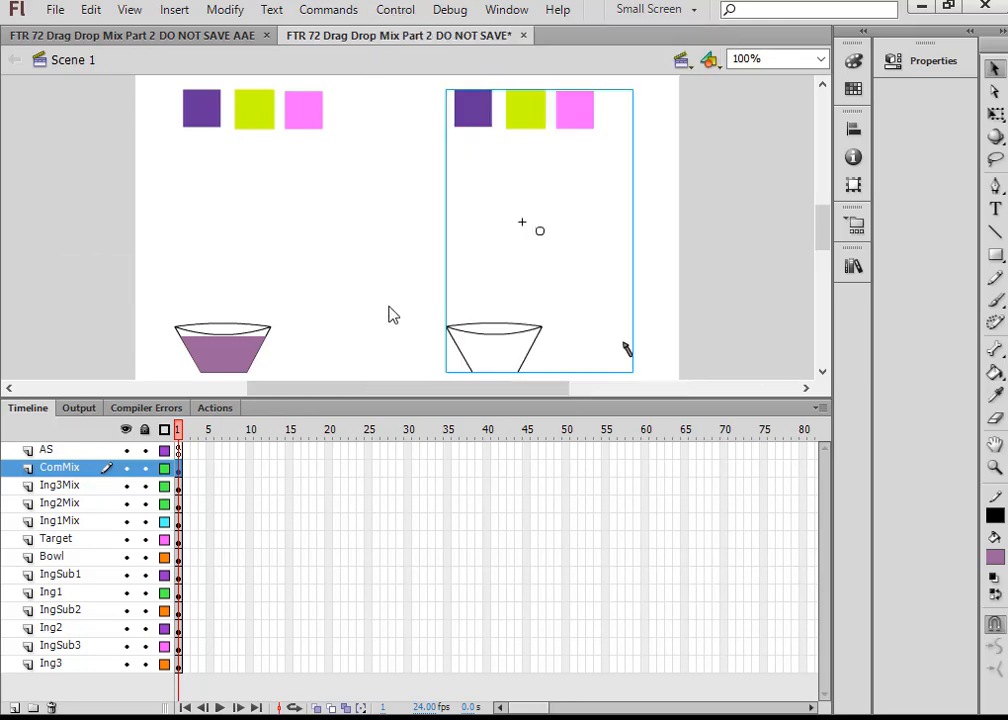
drag(576, 262, 573, 330)
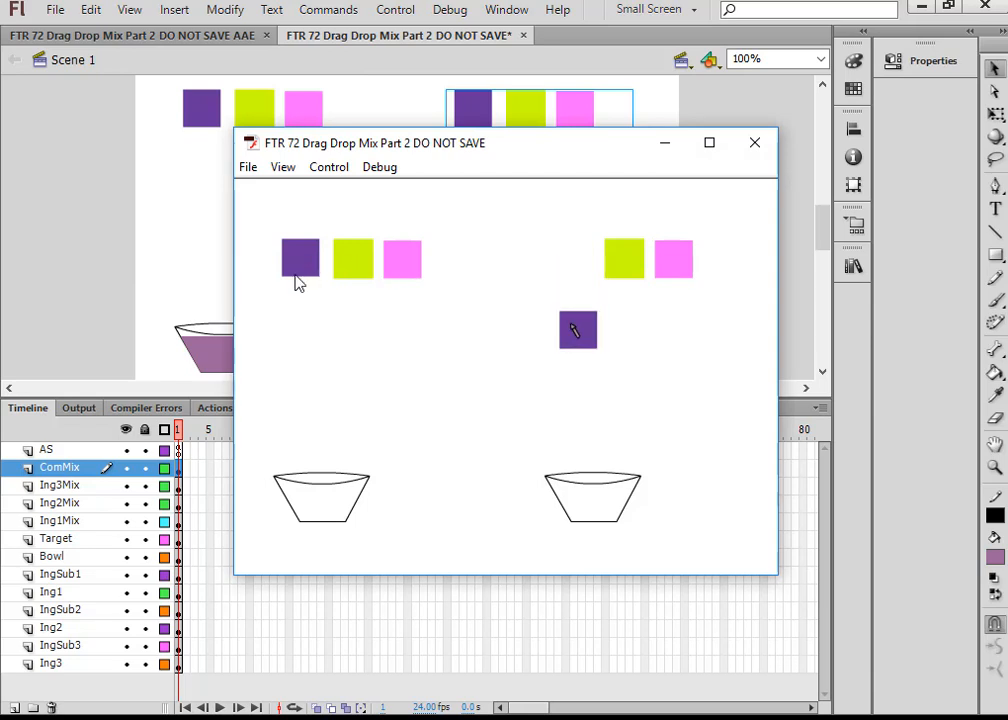
drag(295, 280, 318, 492)
drag(351, 263, 336, 483)
drag(402, 258, 322, 494)
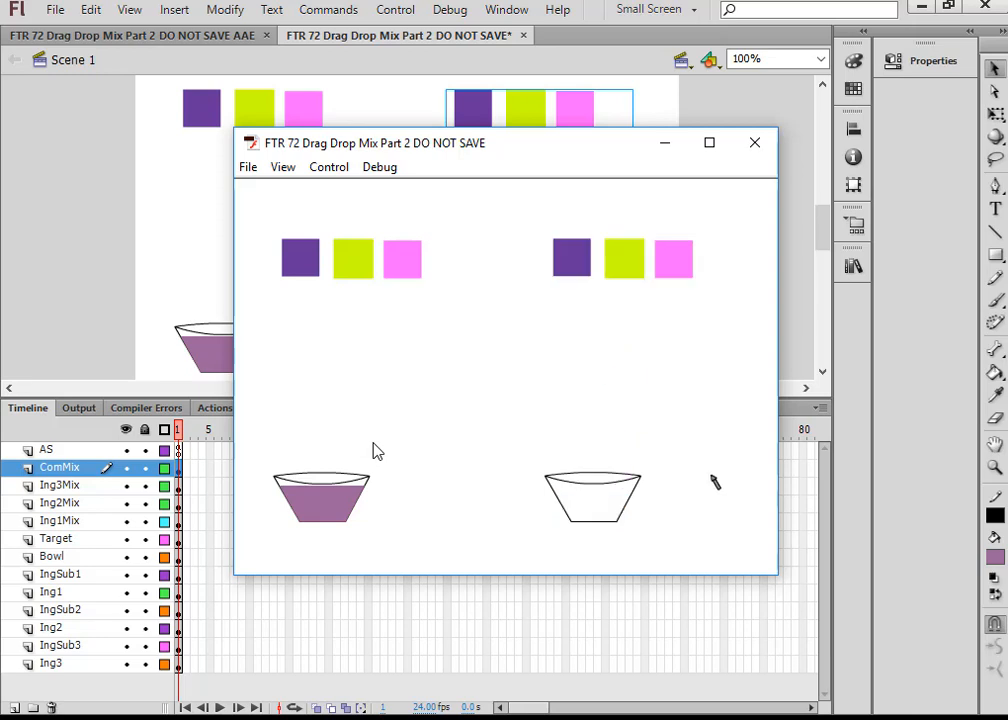
click(762, 148)
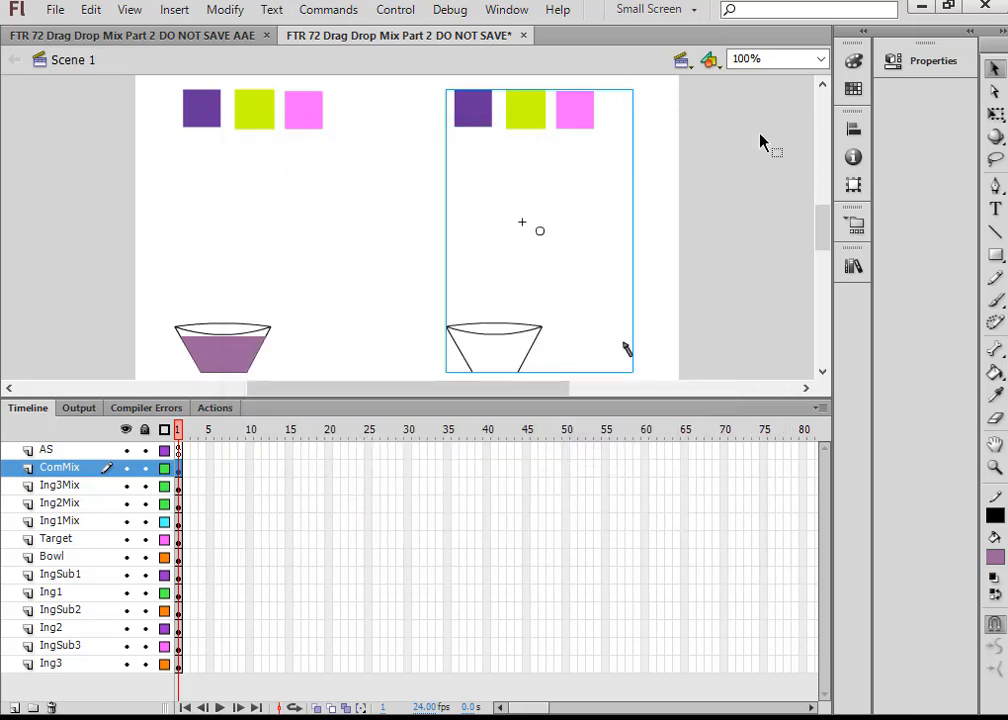